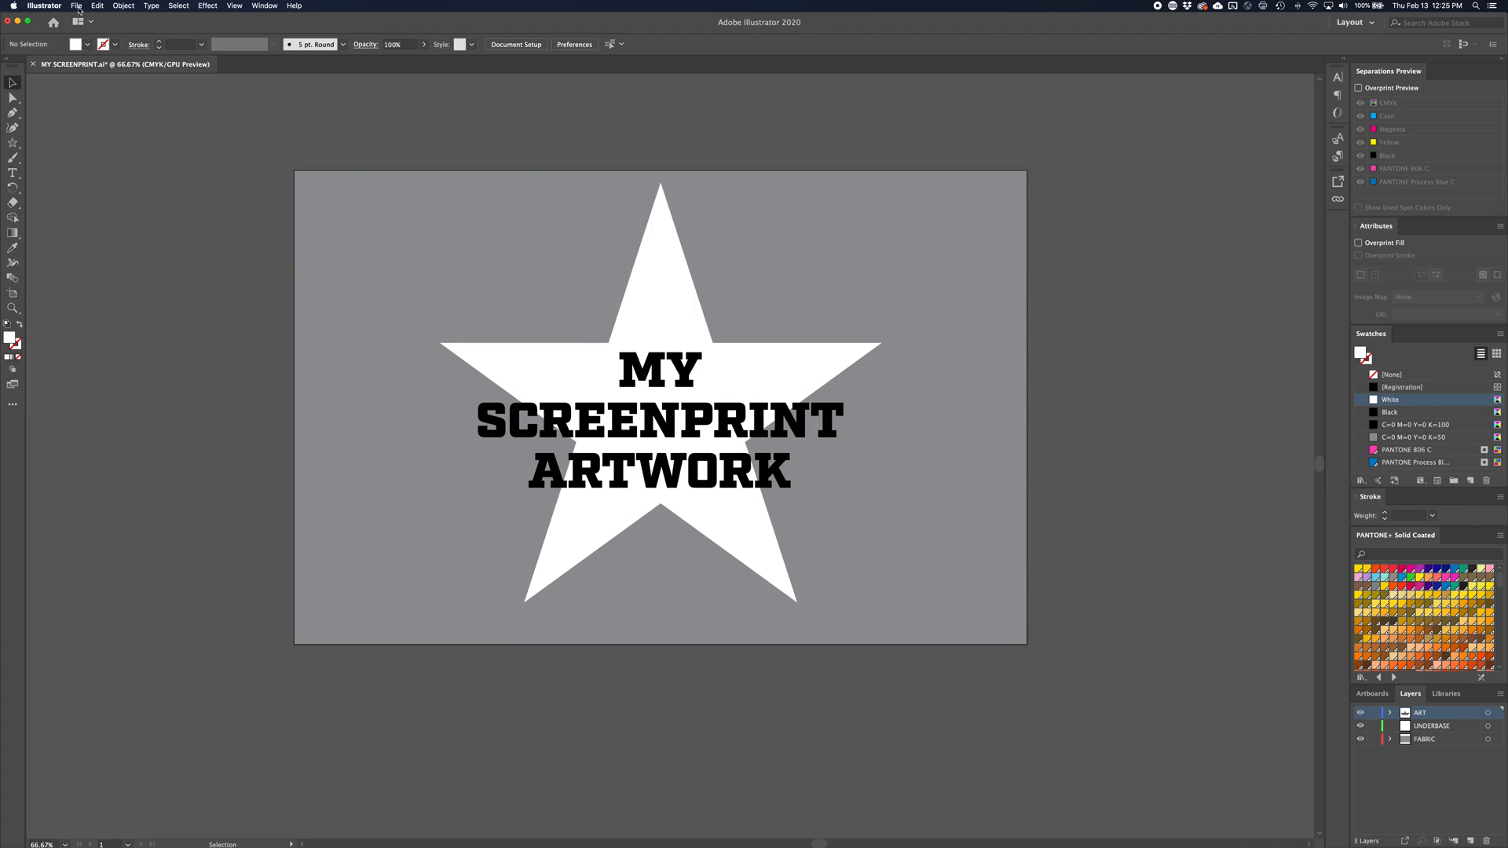
# Check the artboard dimensions and open the document's print settings
pyautogui.click(13, 293)
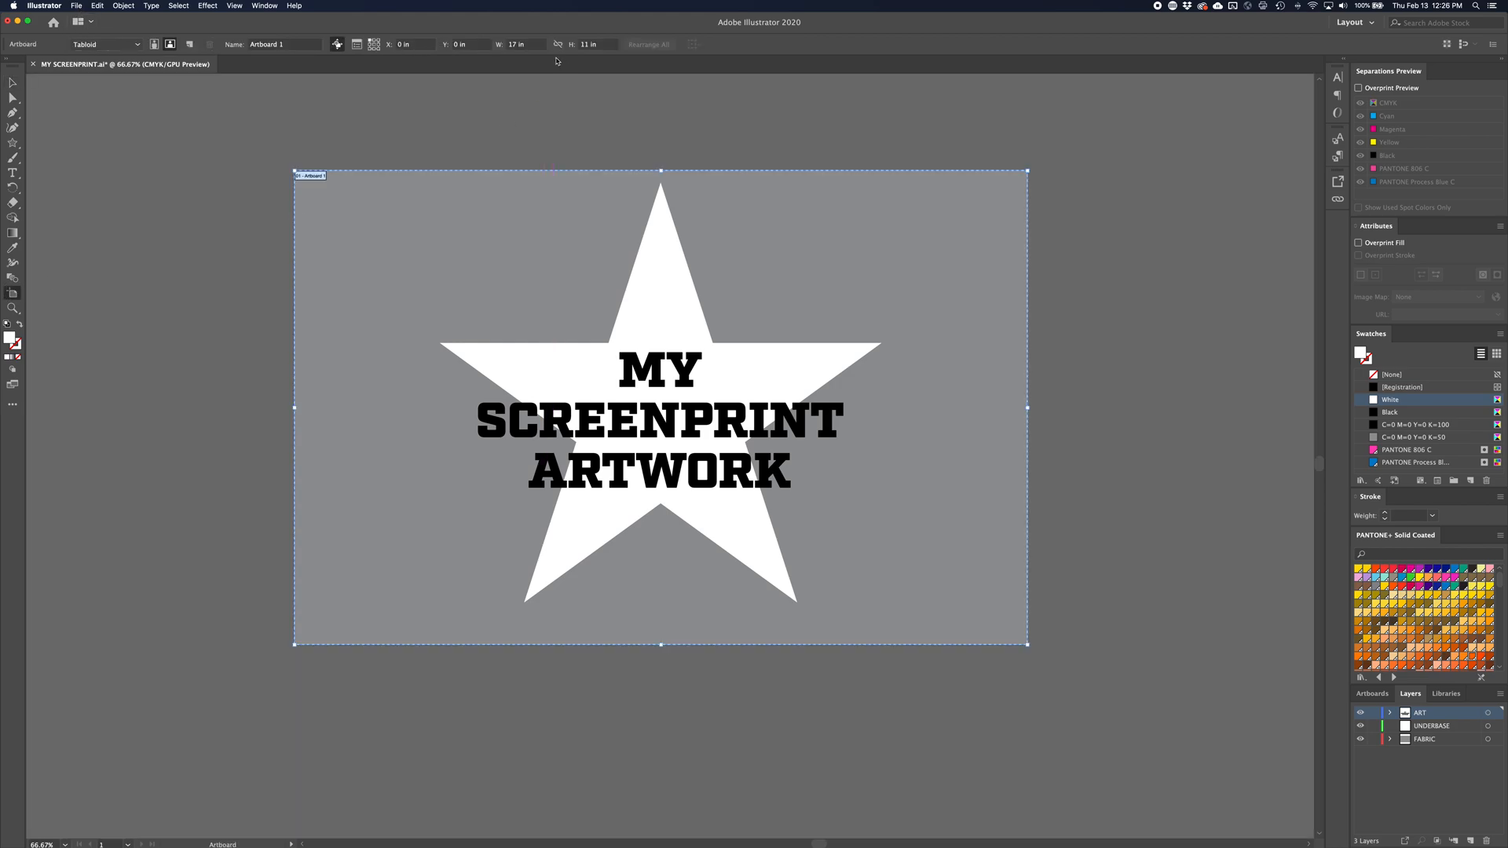
pyautogui.click(77, 8)
pyautogui.click(103, 259)
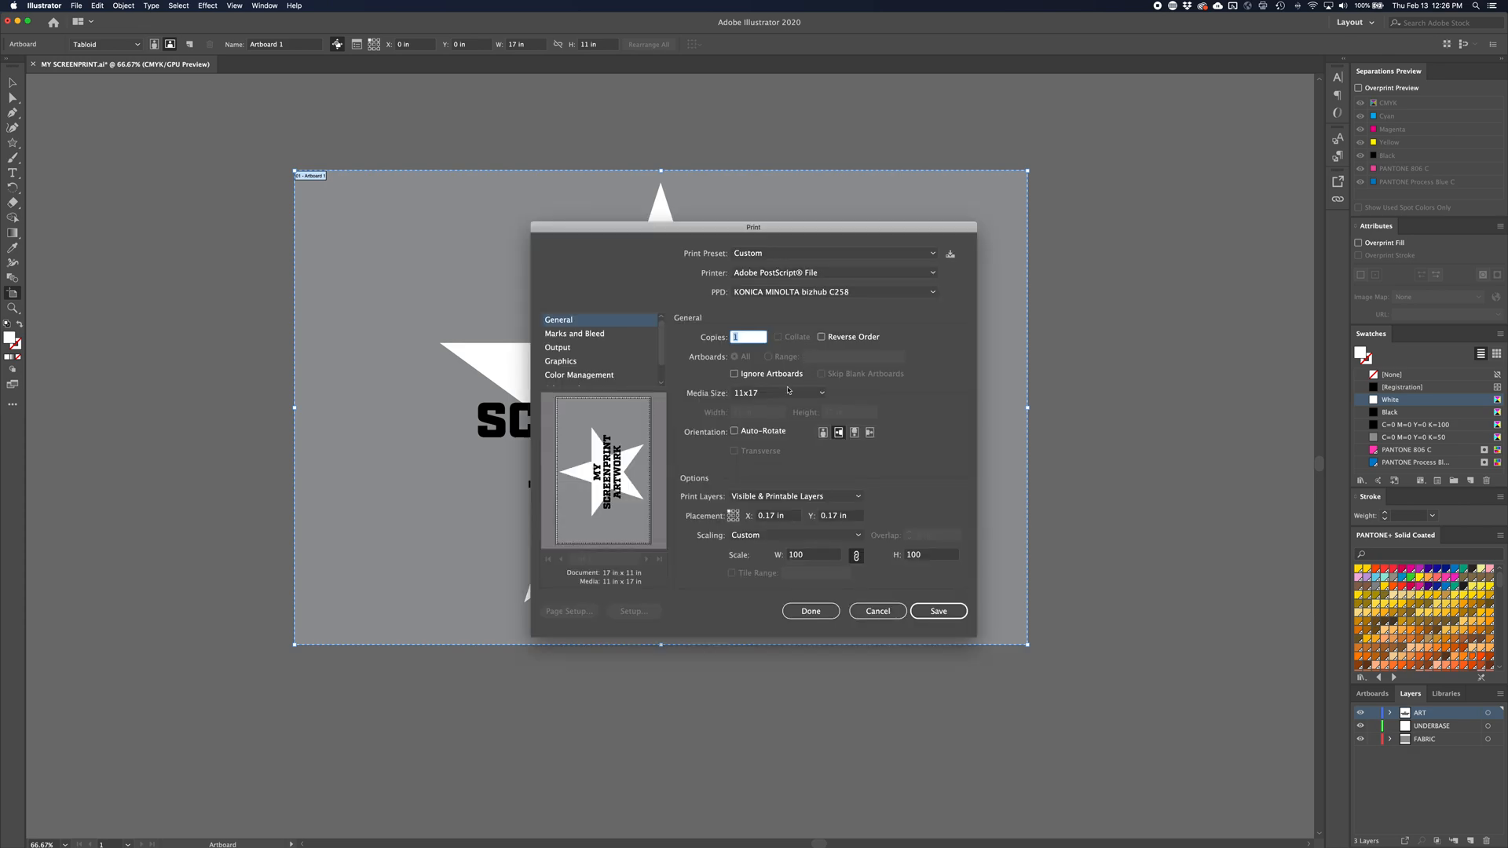
# Try the Brother HL-2240D series PPD and browse the media sizes it offers
pyautogui.click(809, 297)
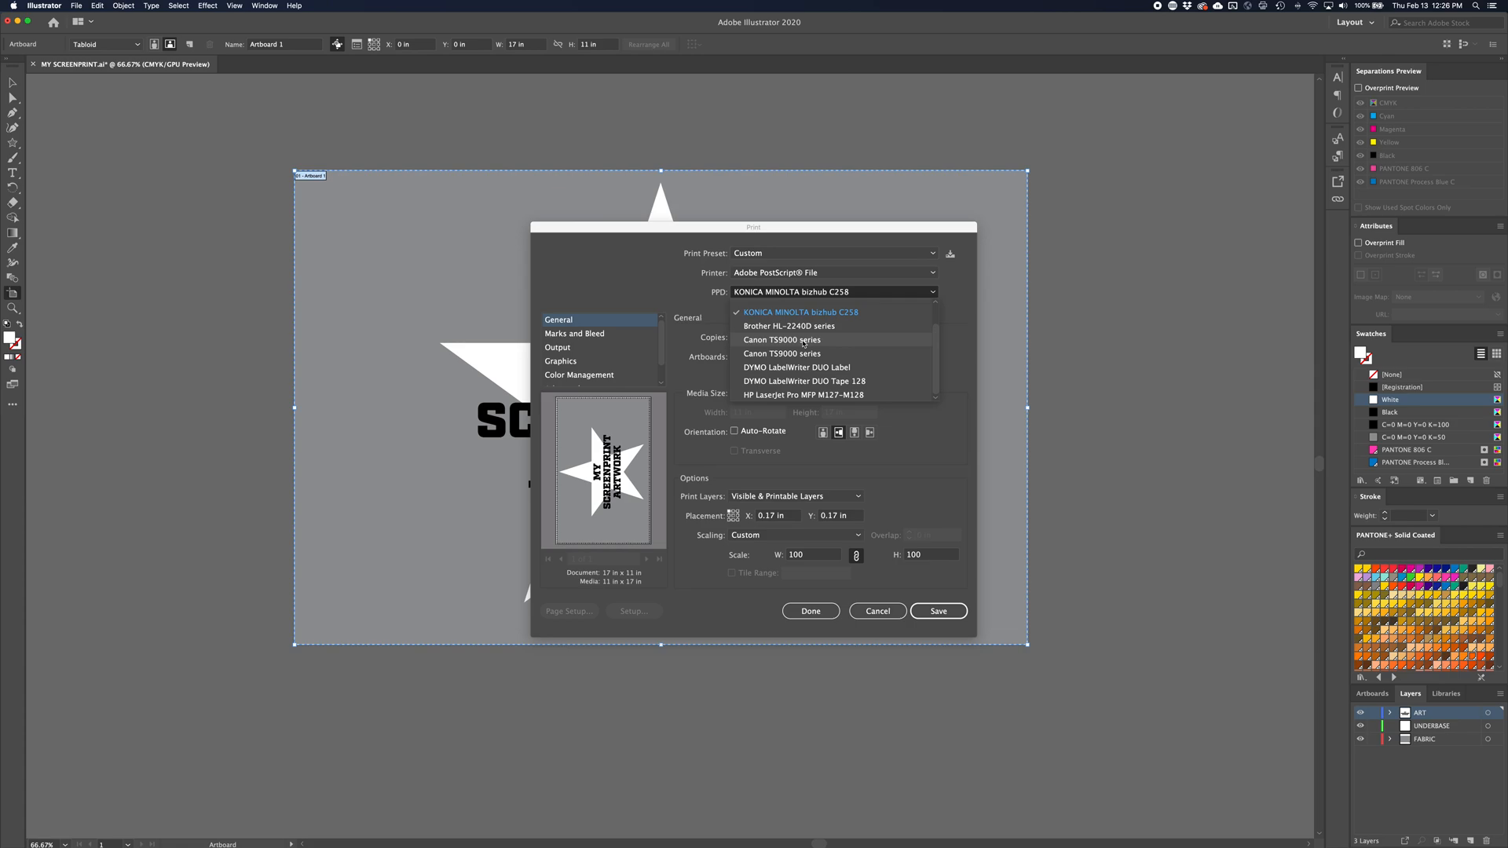
pyautogui.click(778, 331)
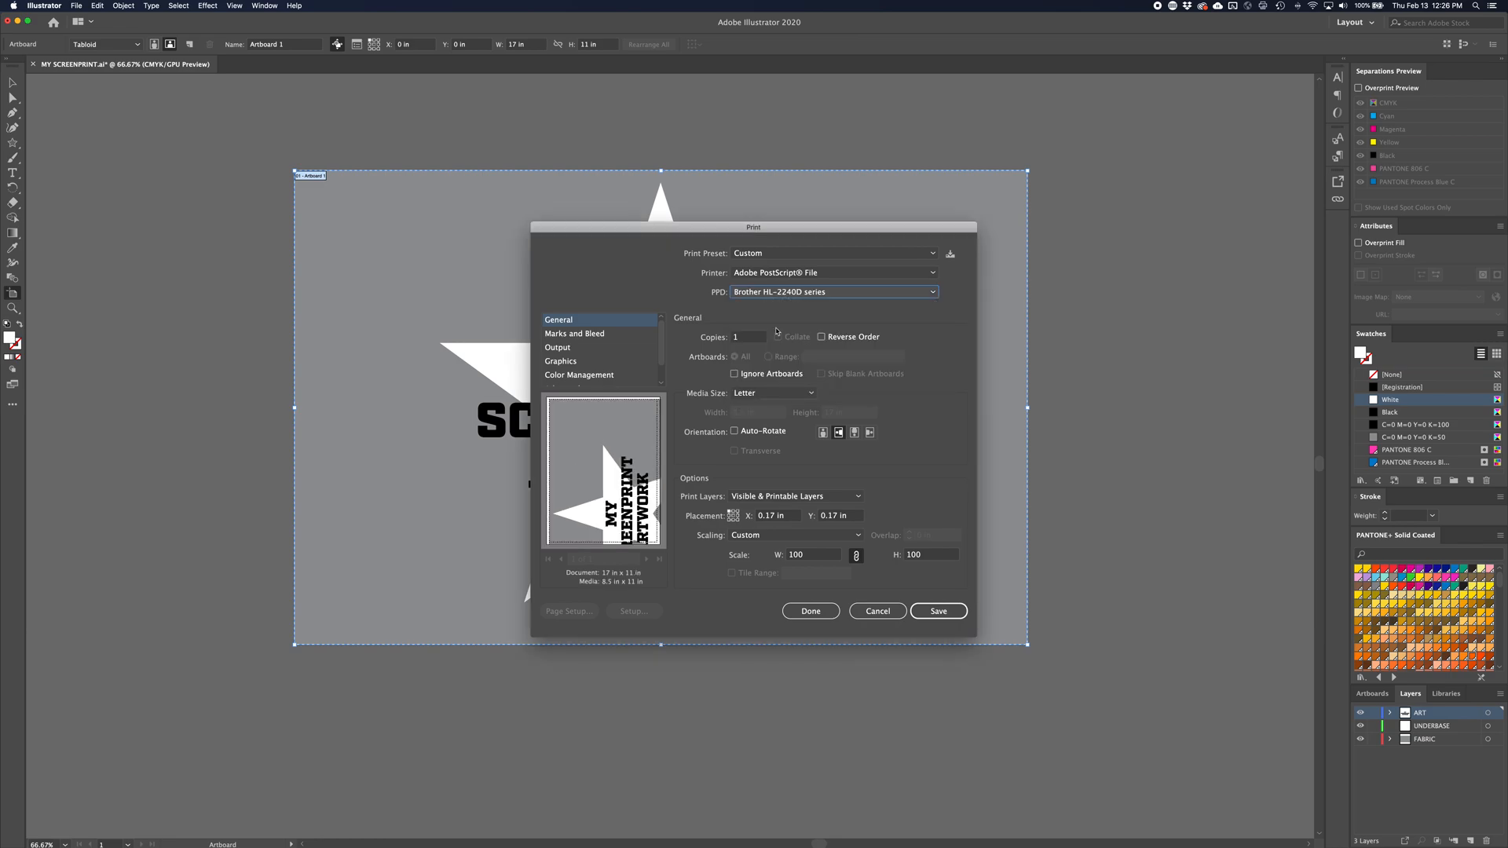
pyautogui.click(773, 393)
pyautogui.scroll(-3, 817, 475)
pyautogui.scroll(5, 816, 475)
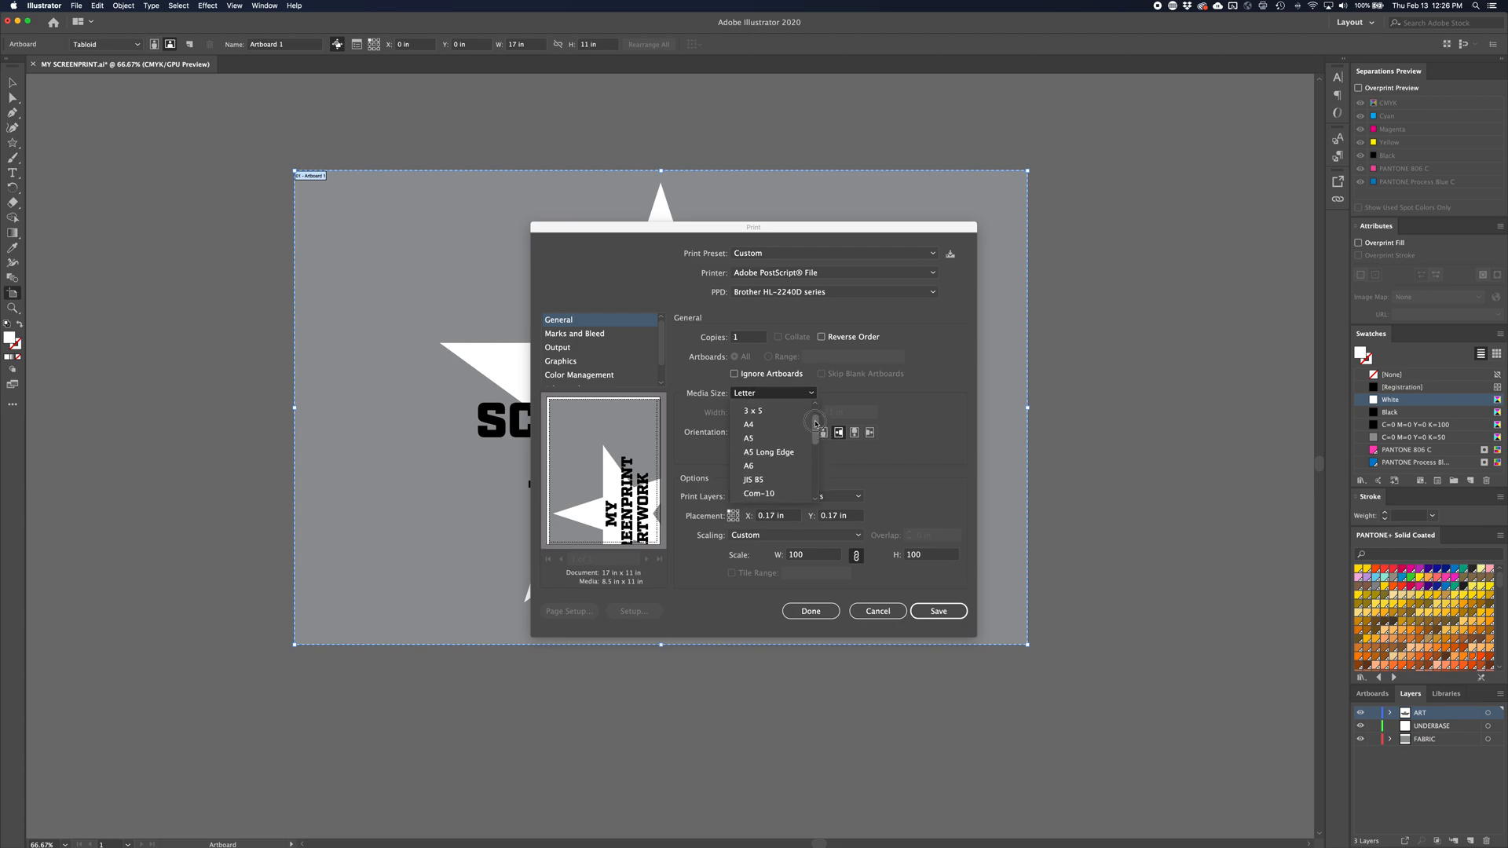
pyautogui.click(686, 397)
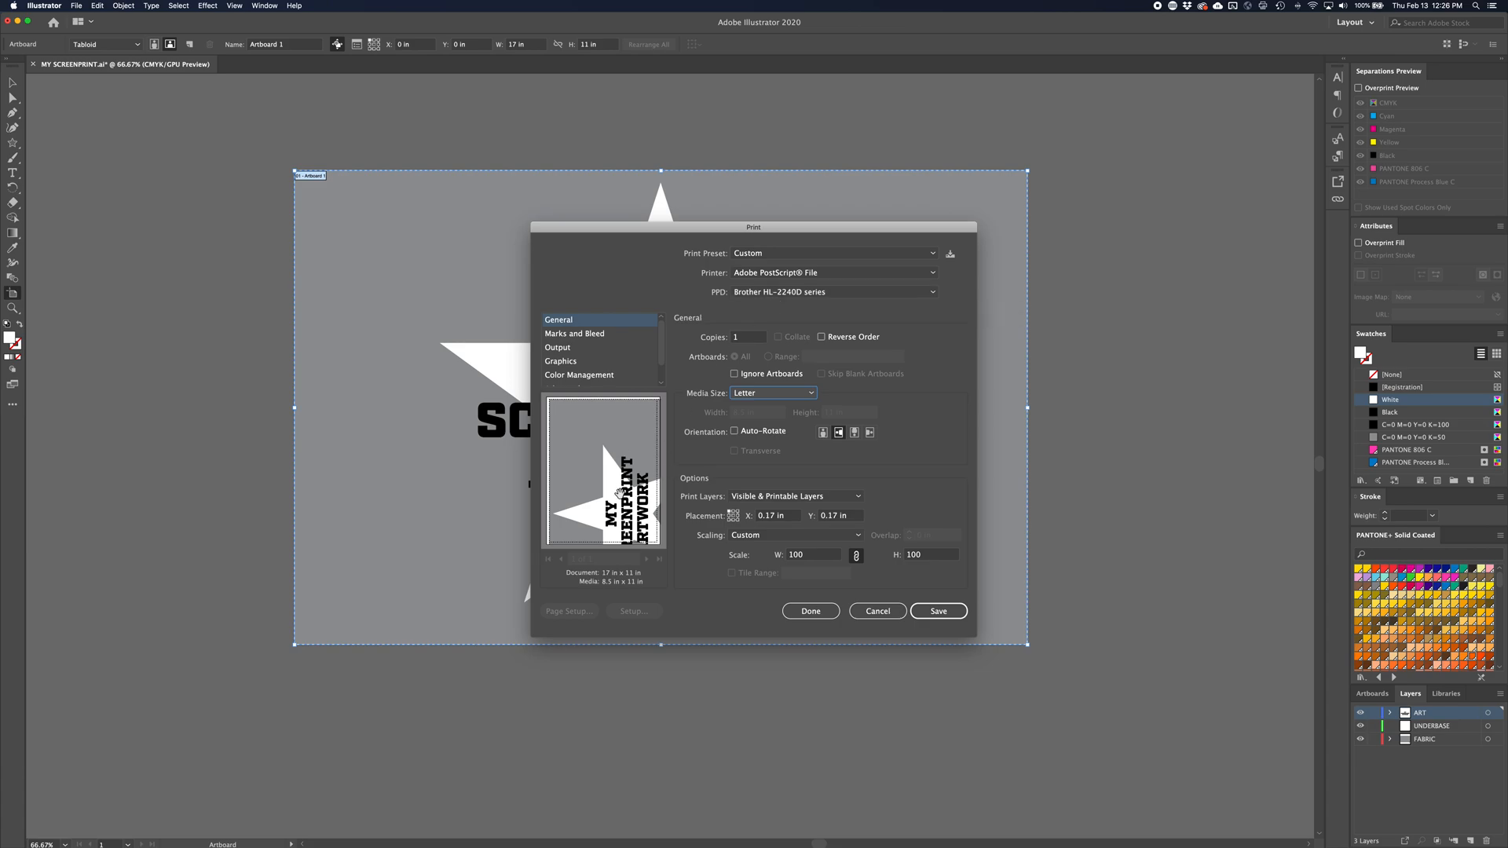
# Set the PPD to KONICA MINOLTA bizhub C258 with 11x17 media, store the print settings, and leave artboard editing
pyautogui.click(795, 292)
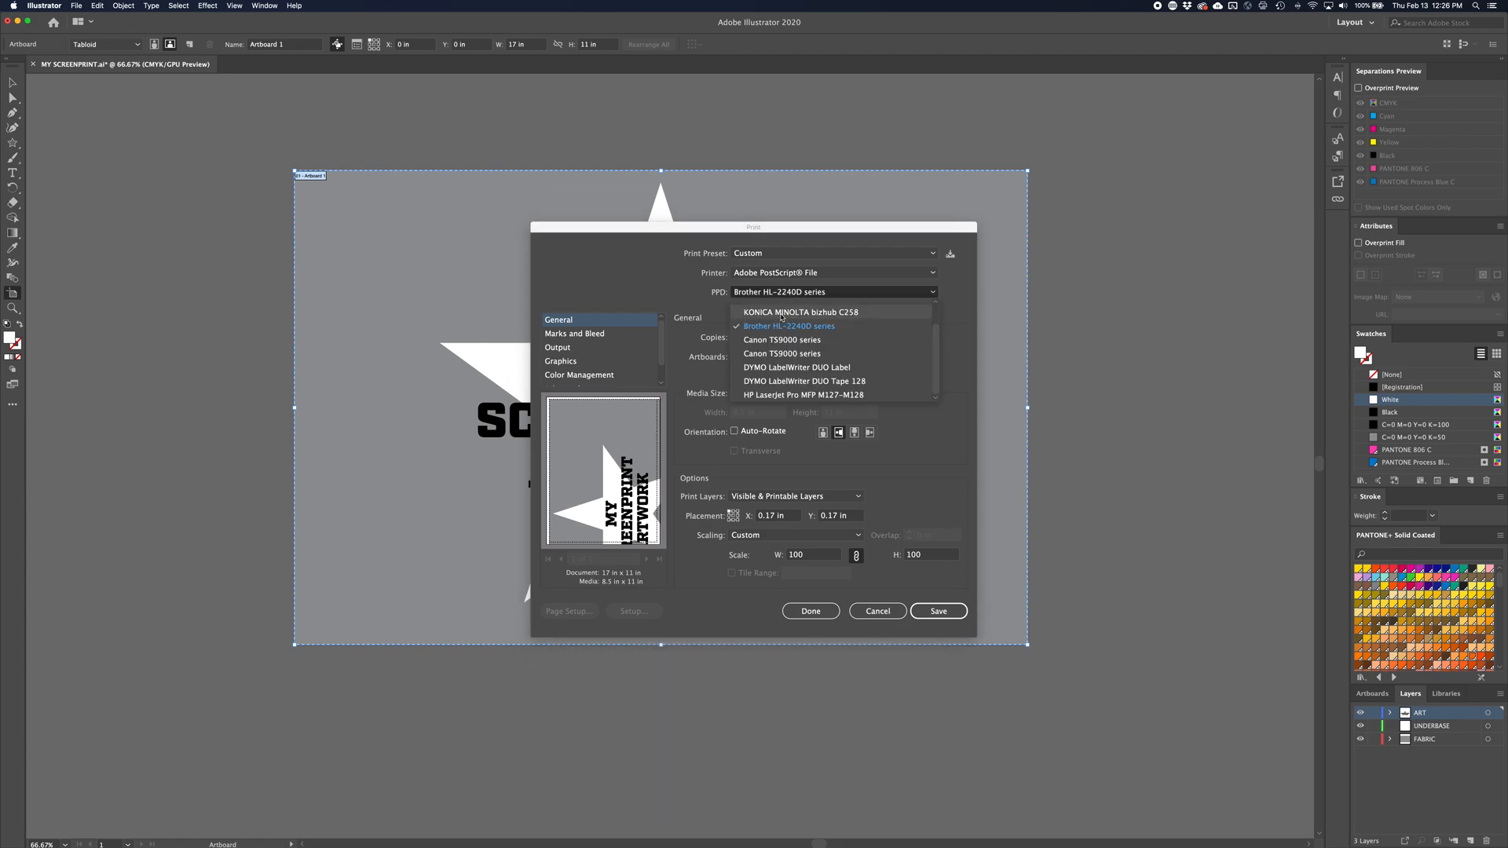
pyautogui.click(782, 313)
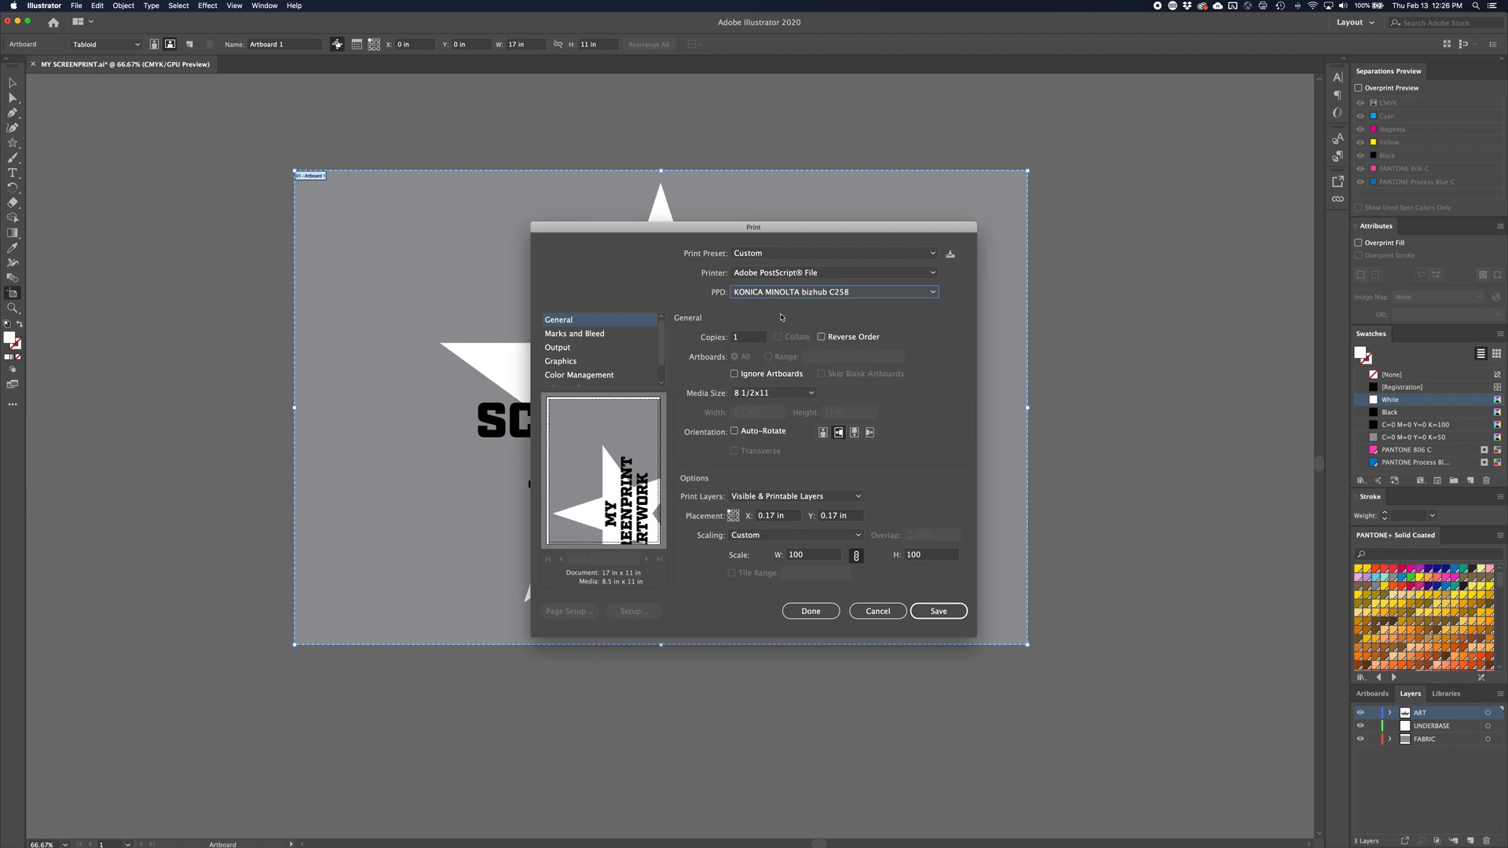
pyautogui.click(809, 392)
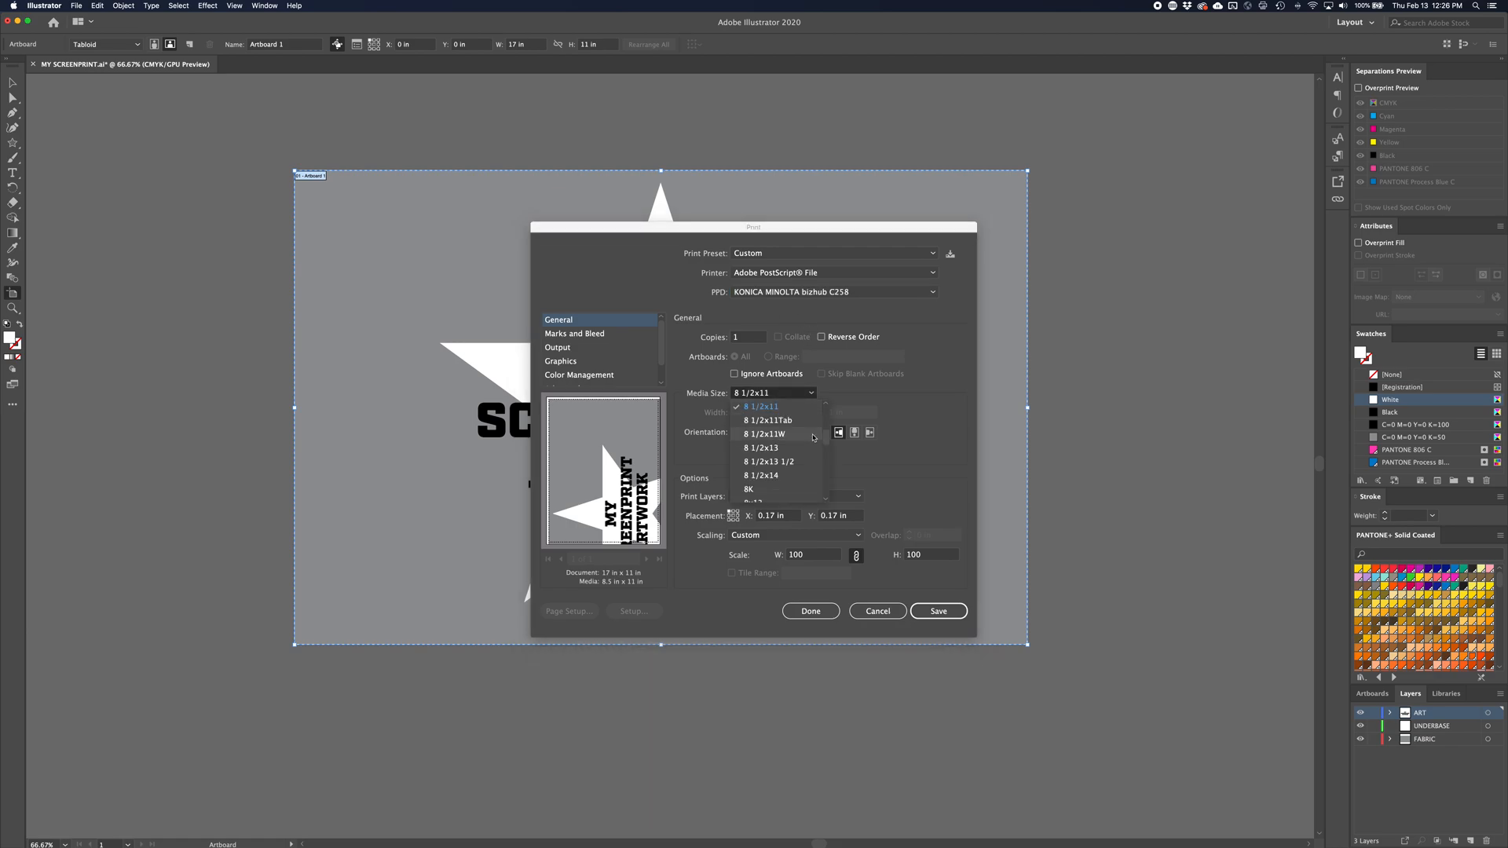
pyautogui.scroll(2, 828, 421)
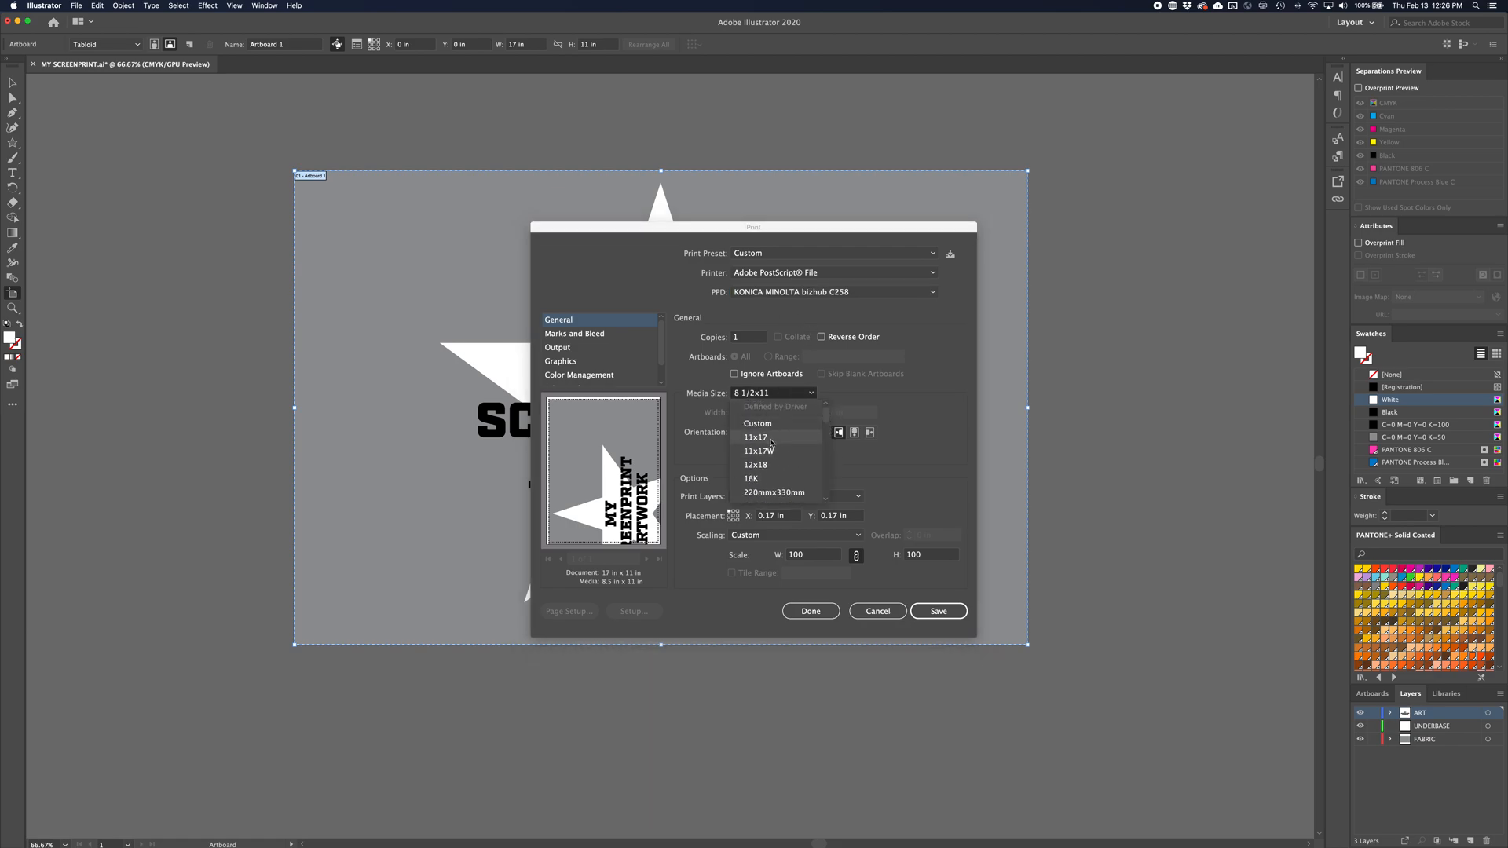
pyautogui.click(765, 437)
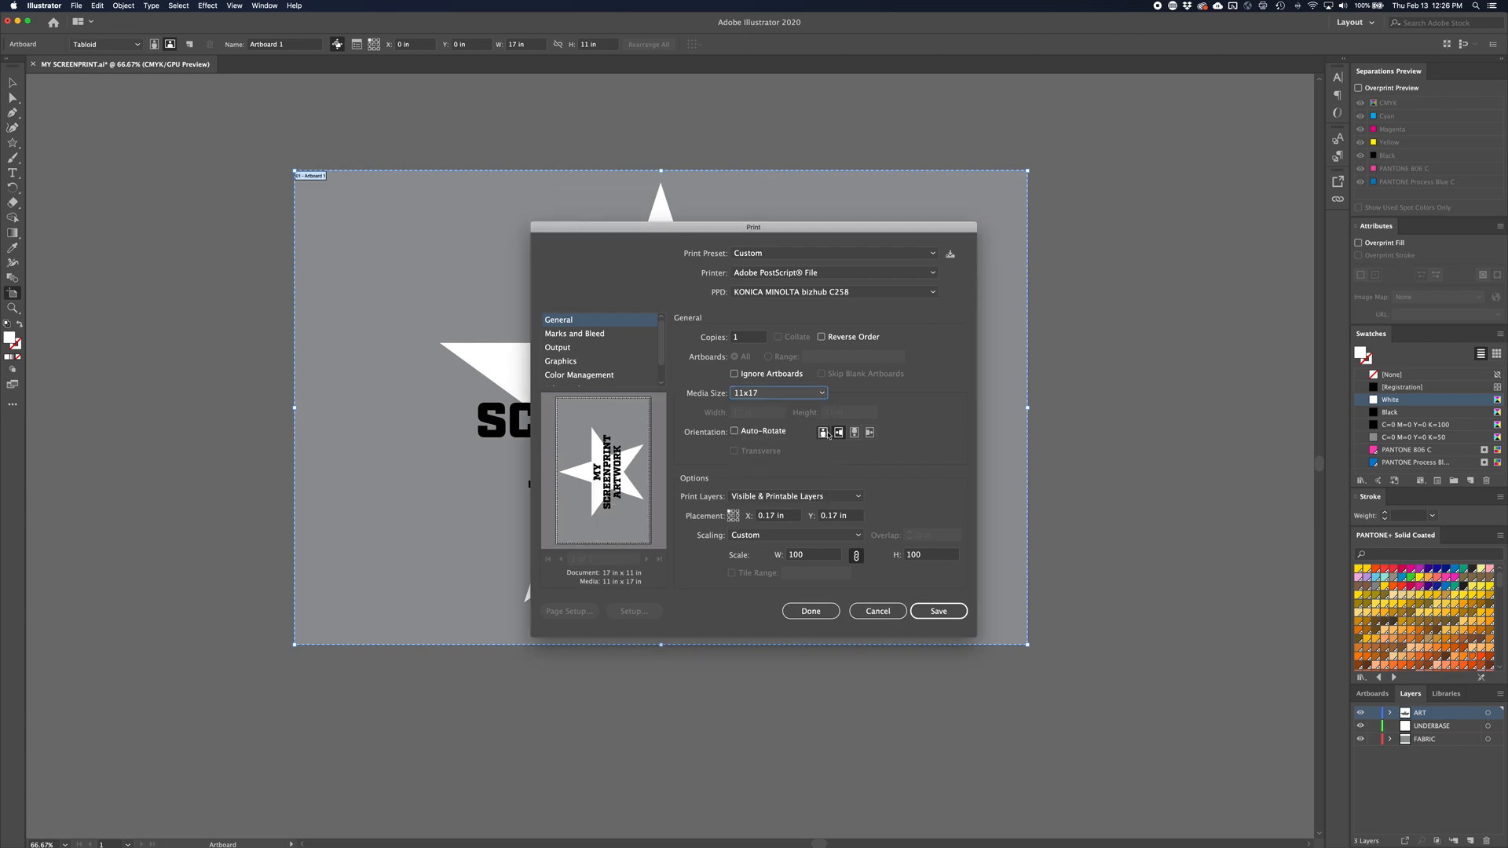
pyautogui.click(805, 610)
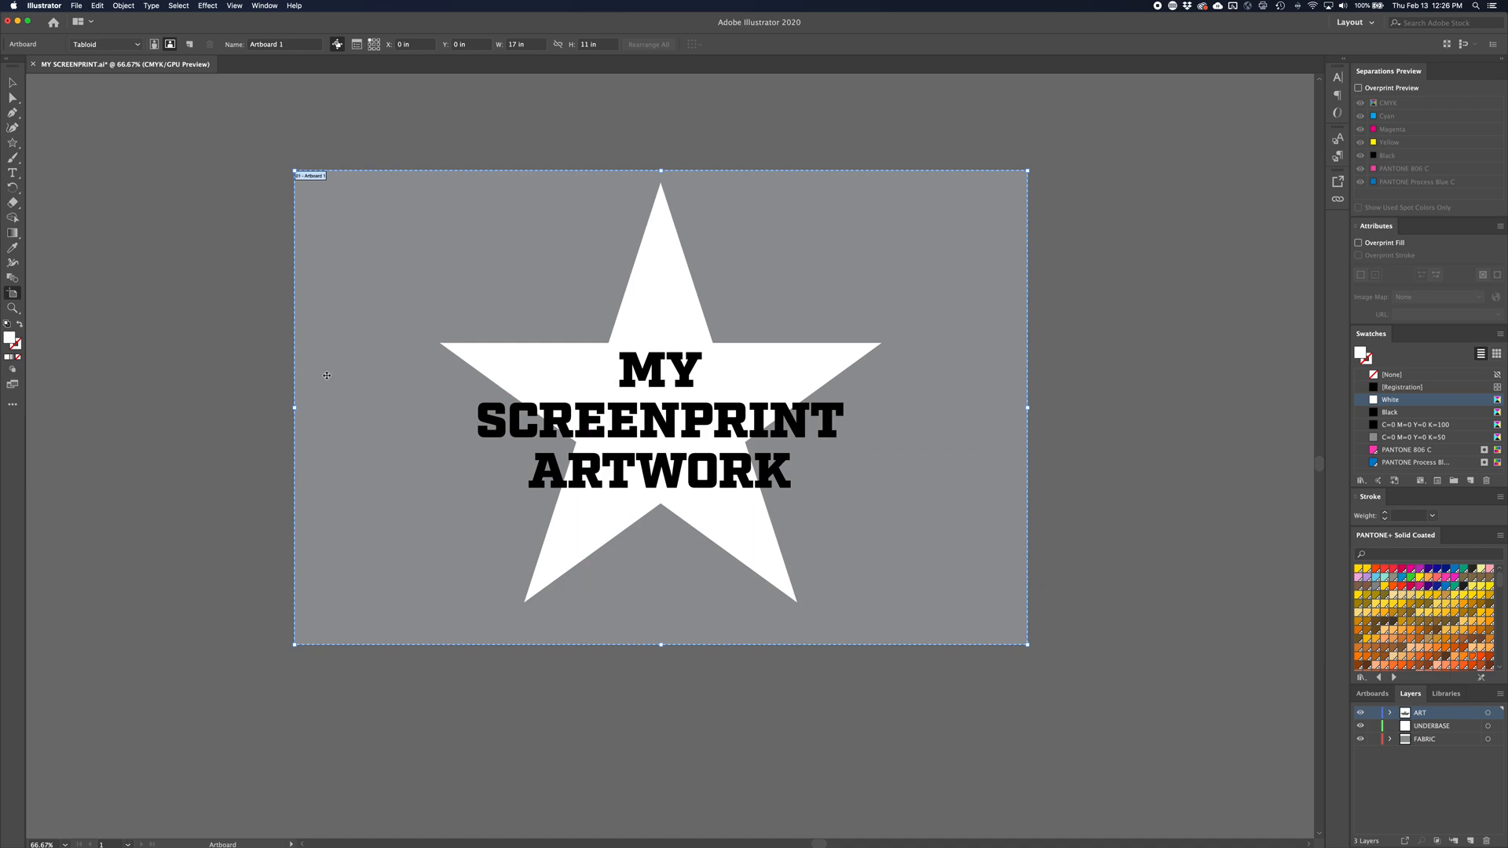
pyautogui.press('Escape')
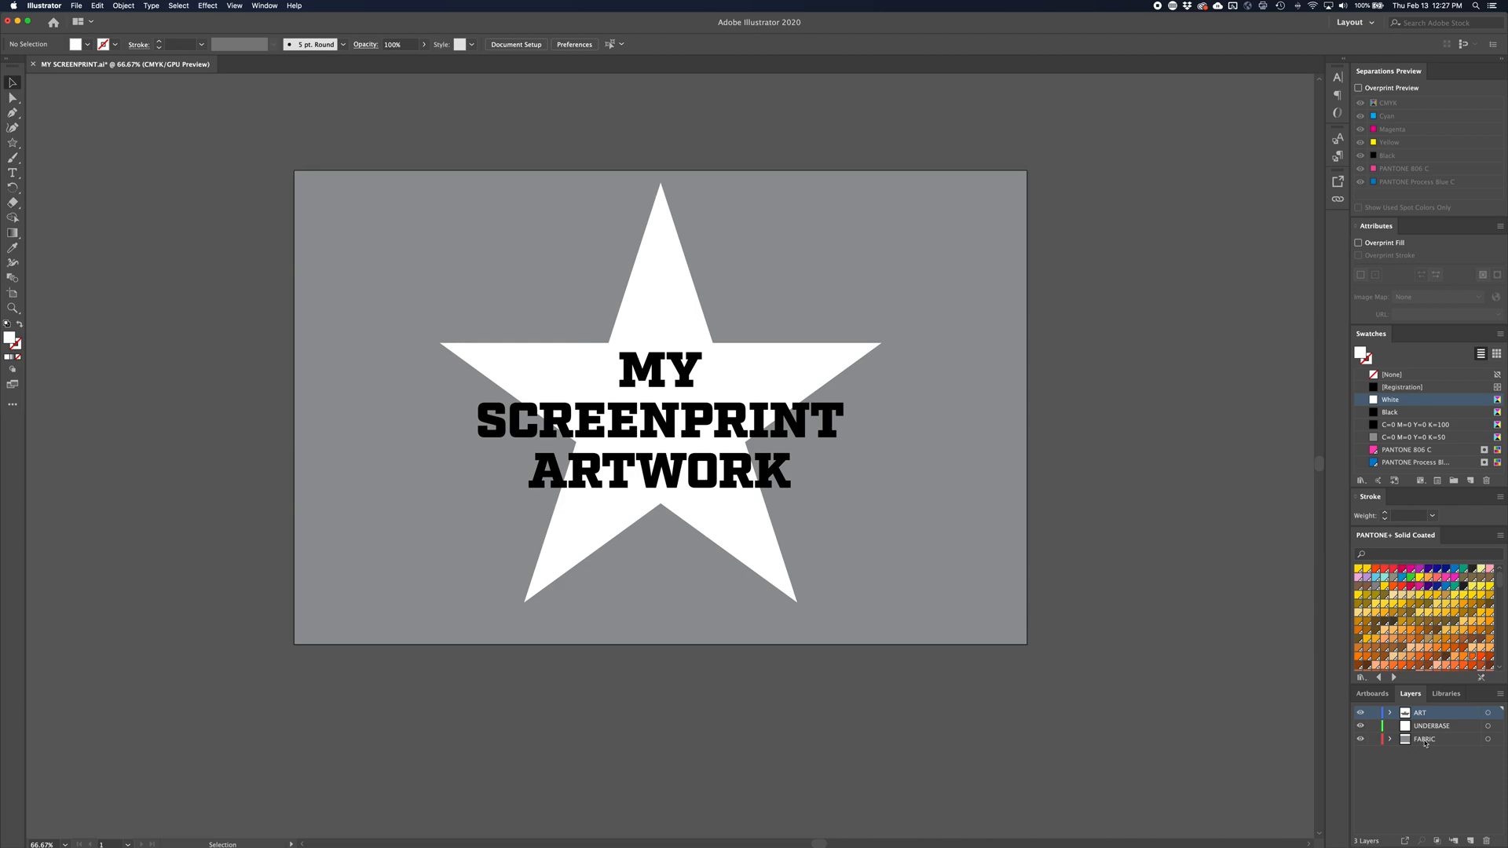
# Lock the FABRIC layer holding the gray background rectangle and make the ART layer active
pyautogui.click(966, 630)
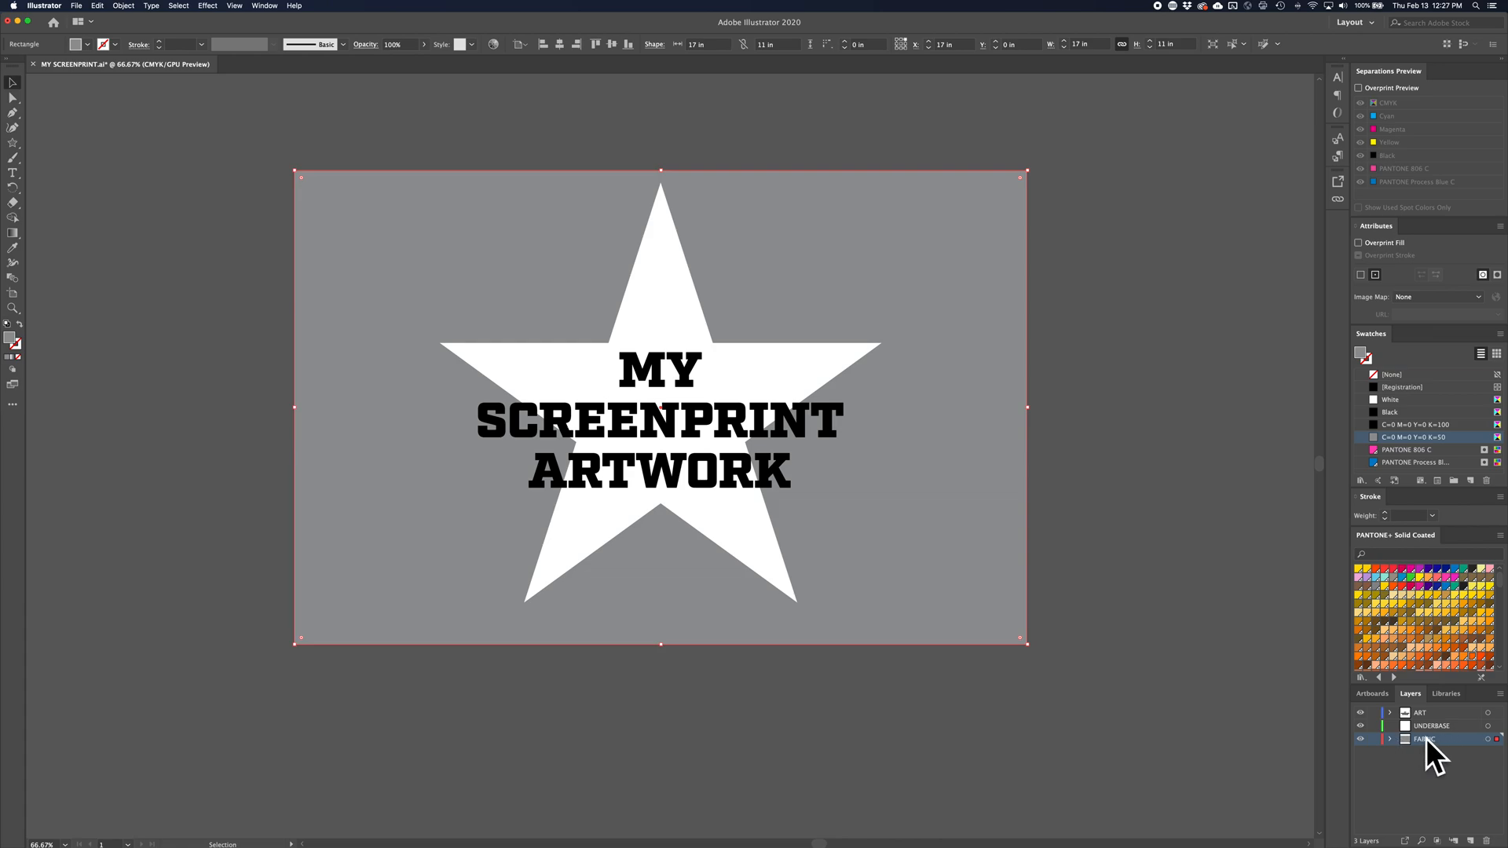
pyautogui.click(1374, 741)
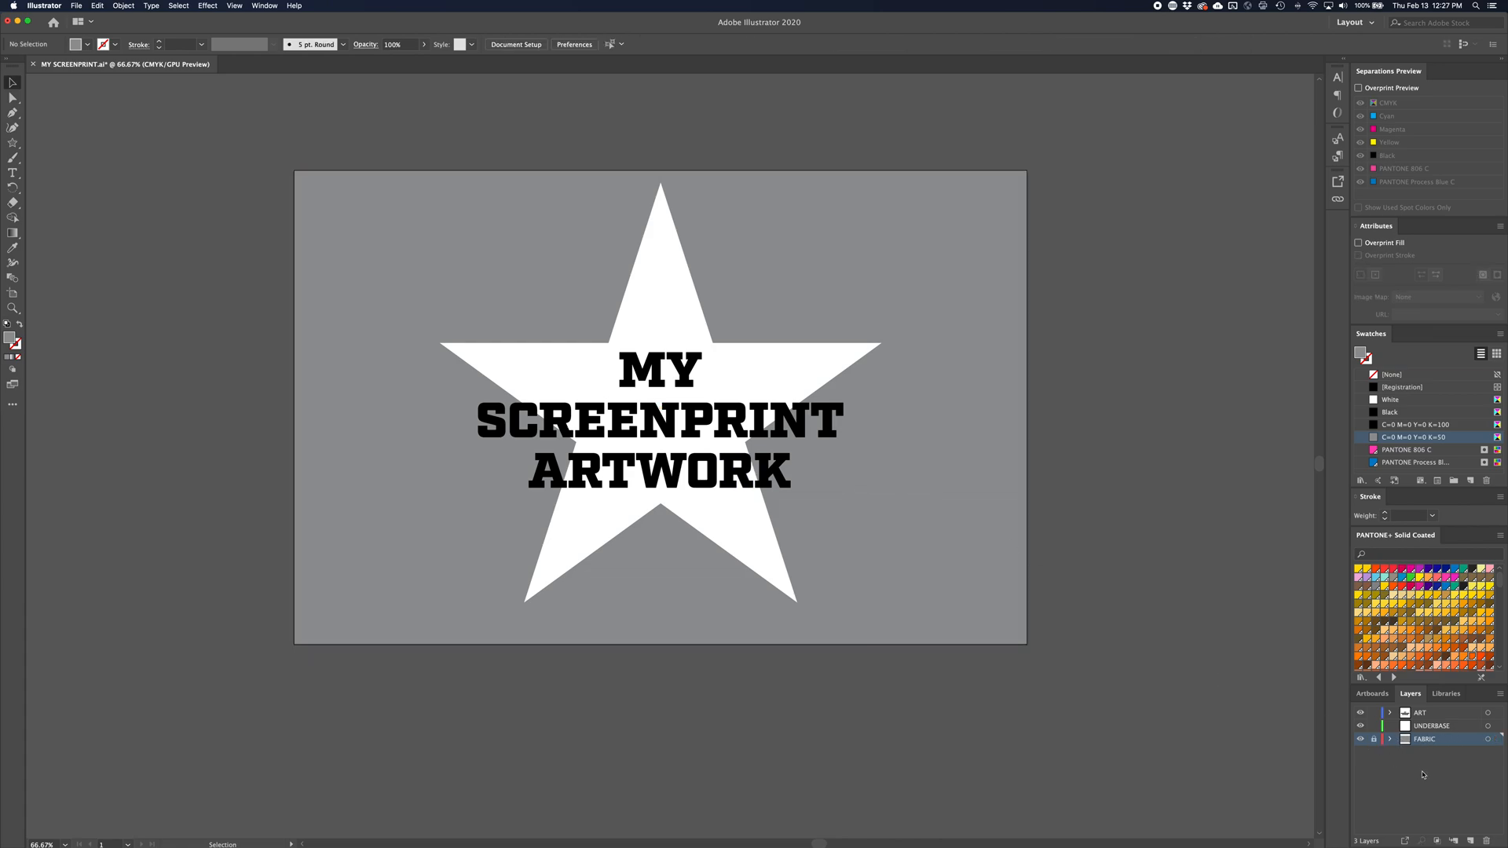
pyautogui.click(1436, 715)
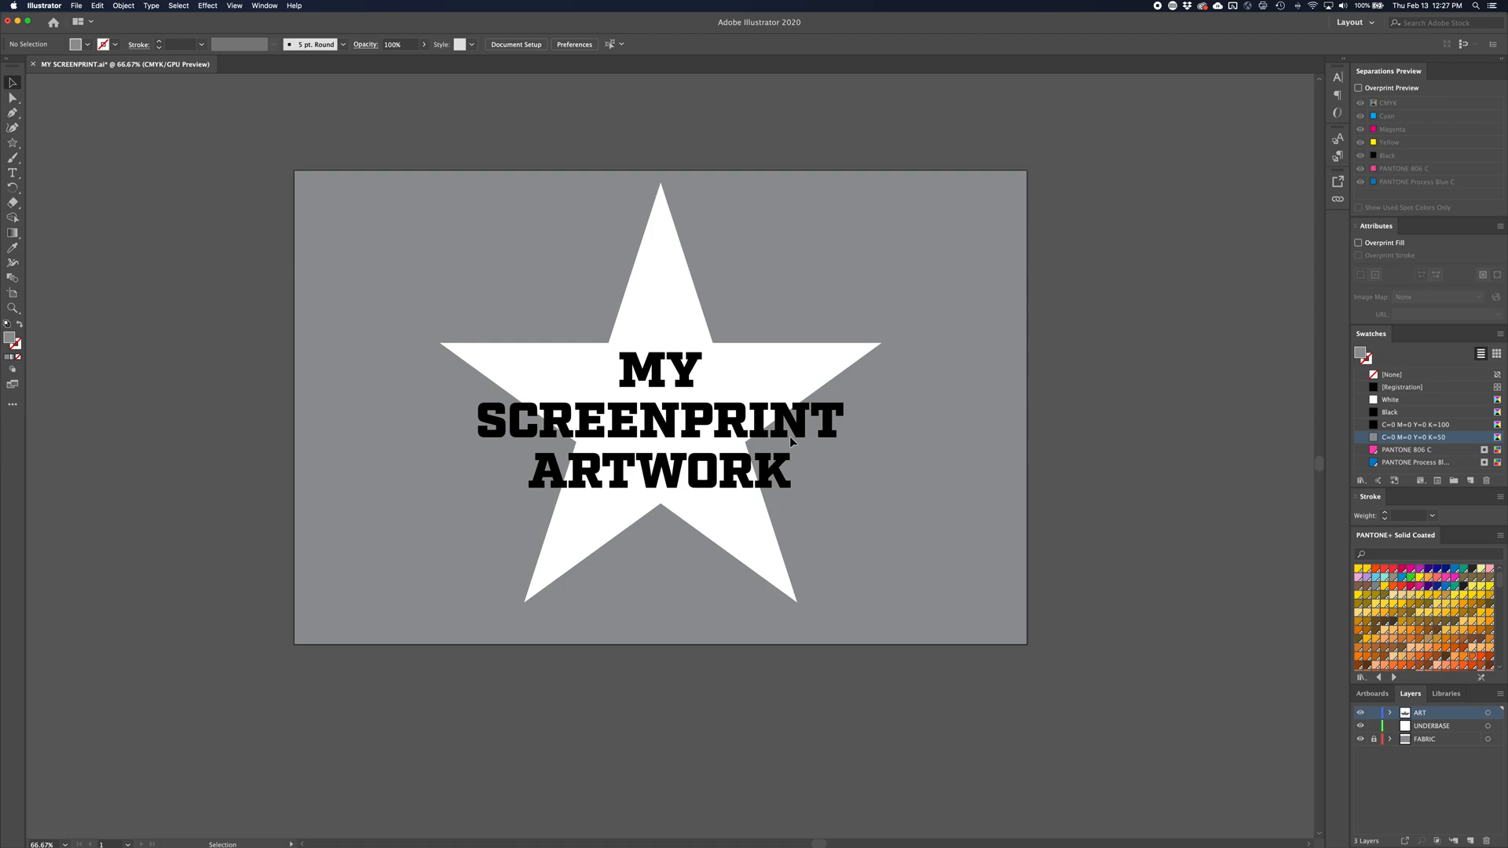
# Select all unlocked artwork and the lettering group in turn to check which objects need spot colors
pyautogui.press('super+a')
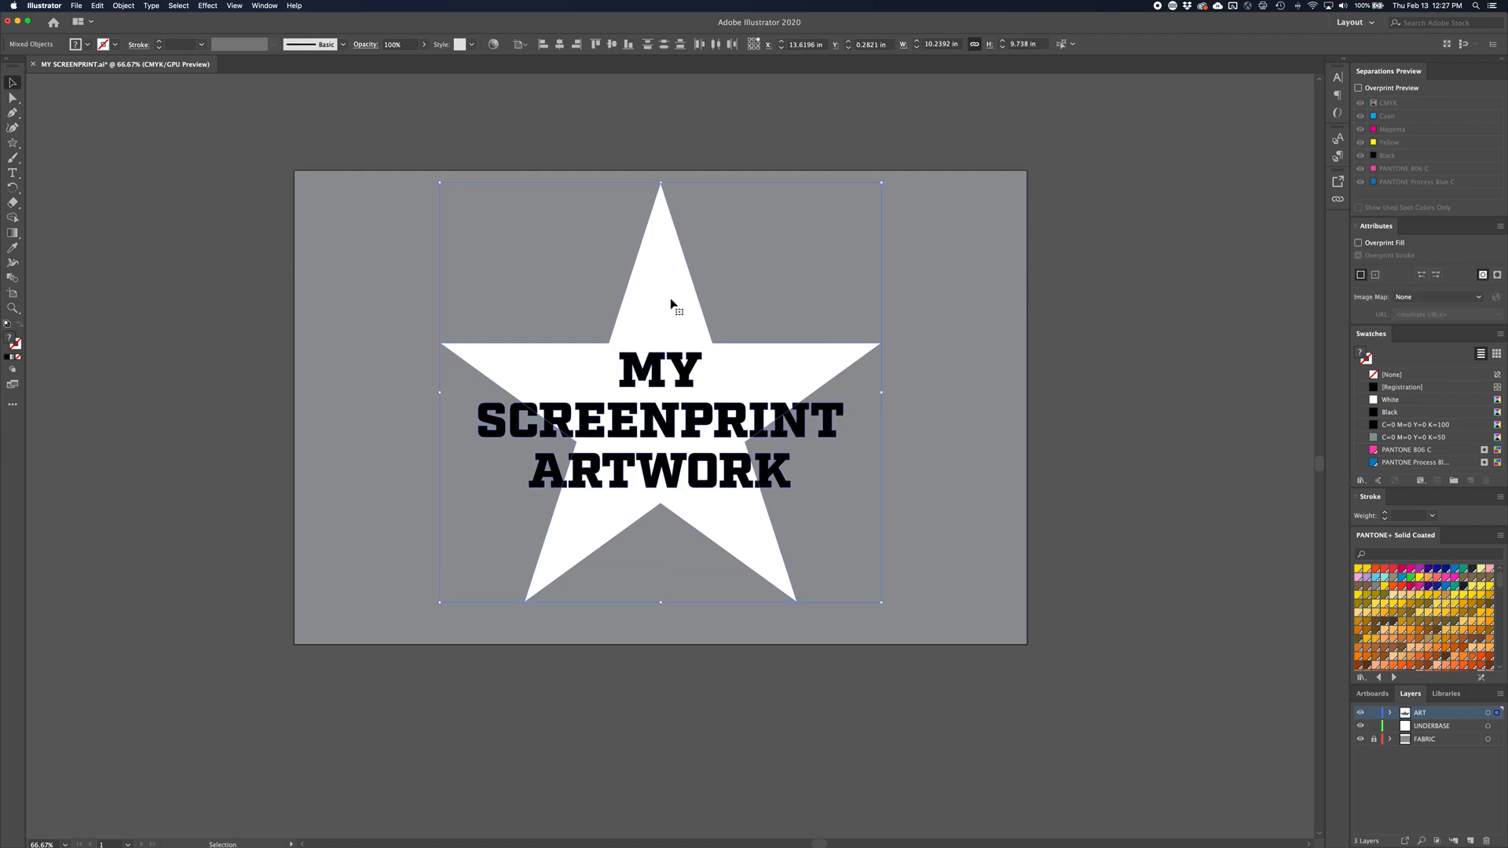
pyautogui.click(1002, 358)
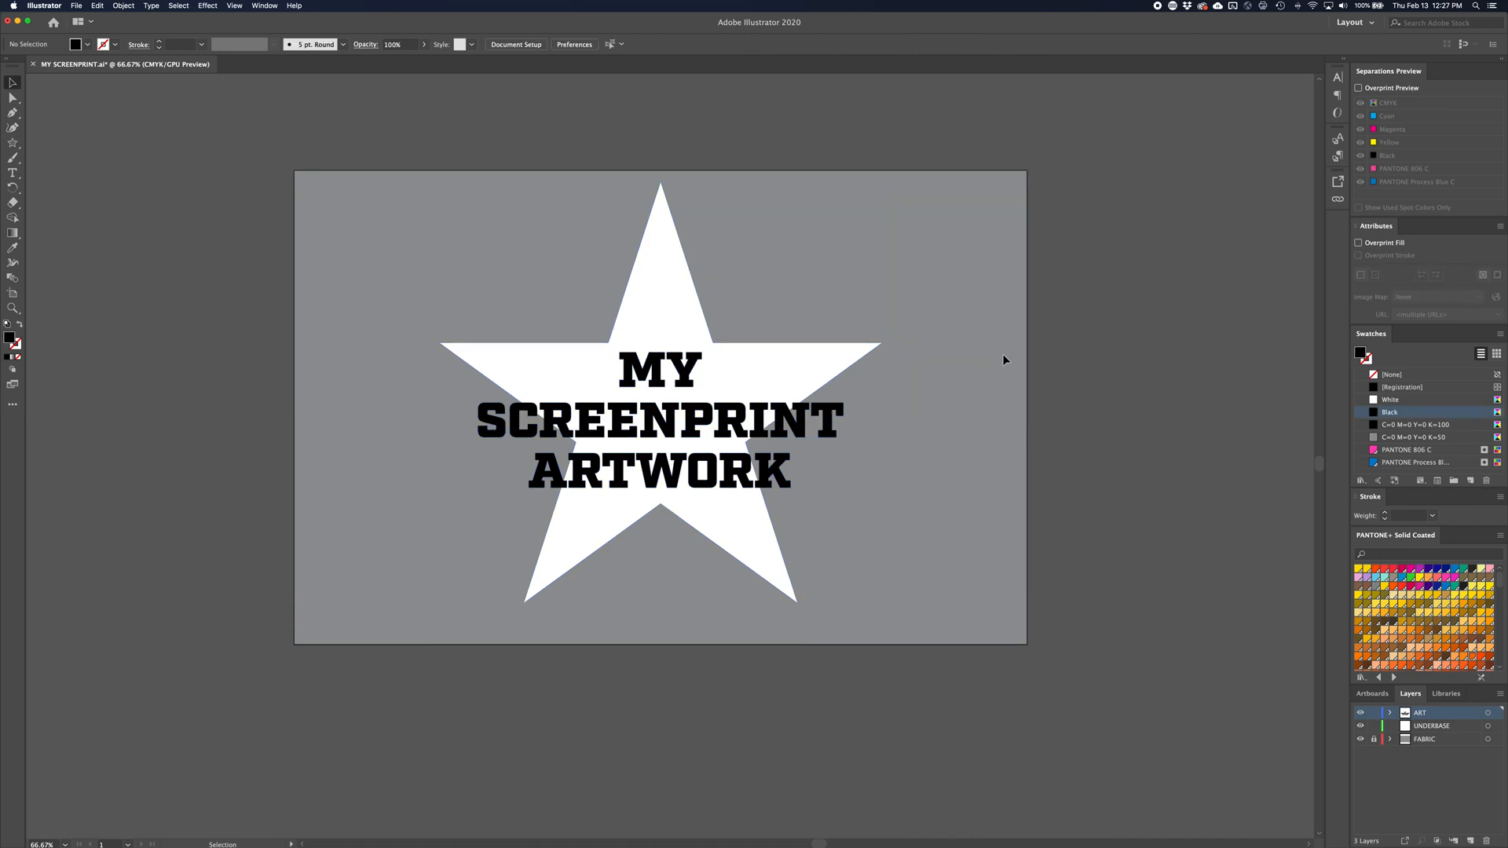
pyautogui.click(829, 444)
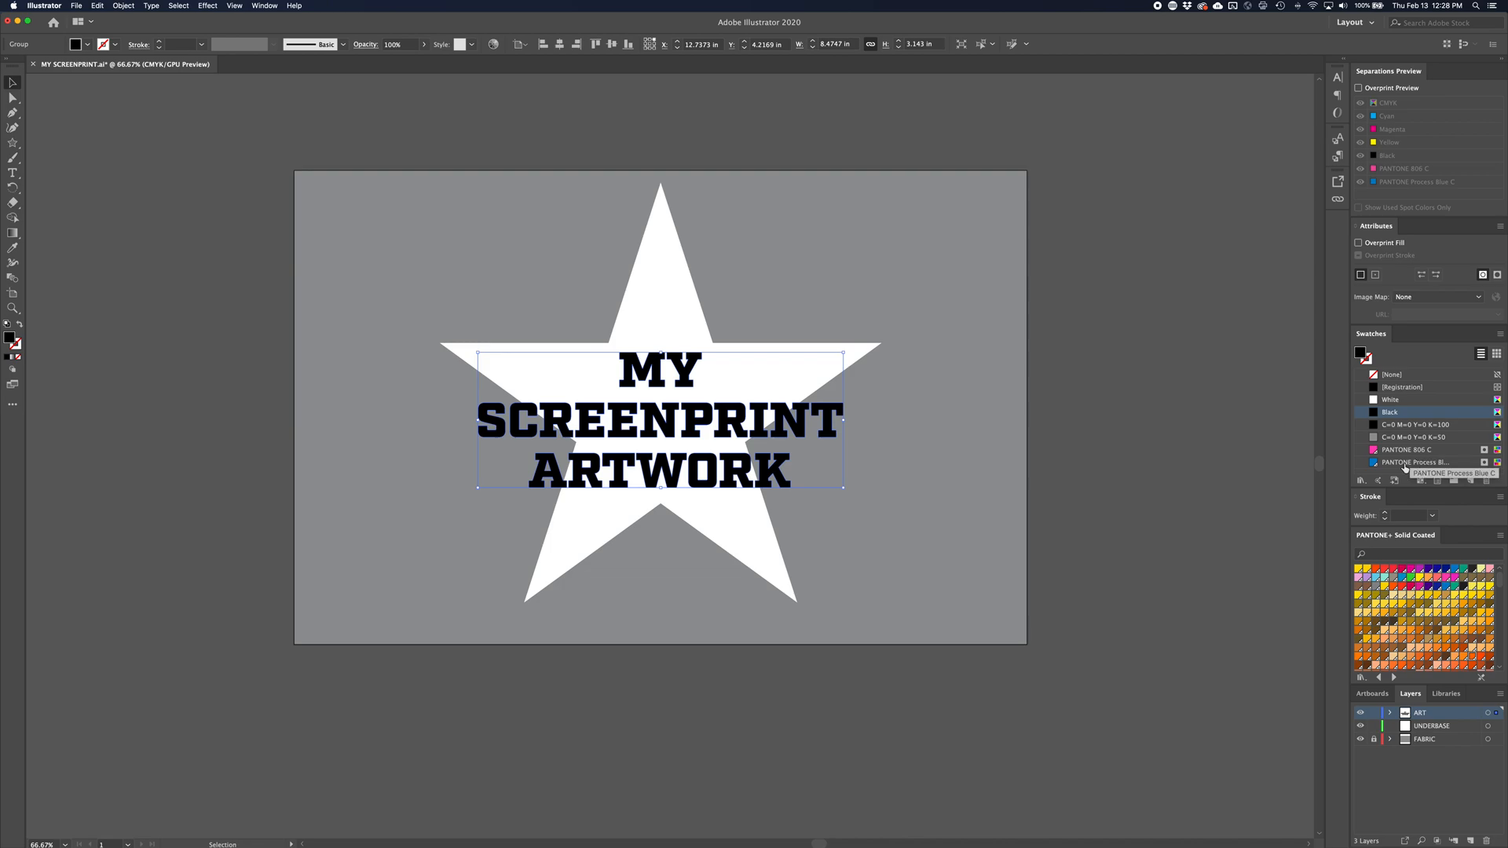
pyautogui.click(1030, 434)
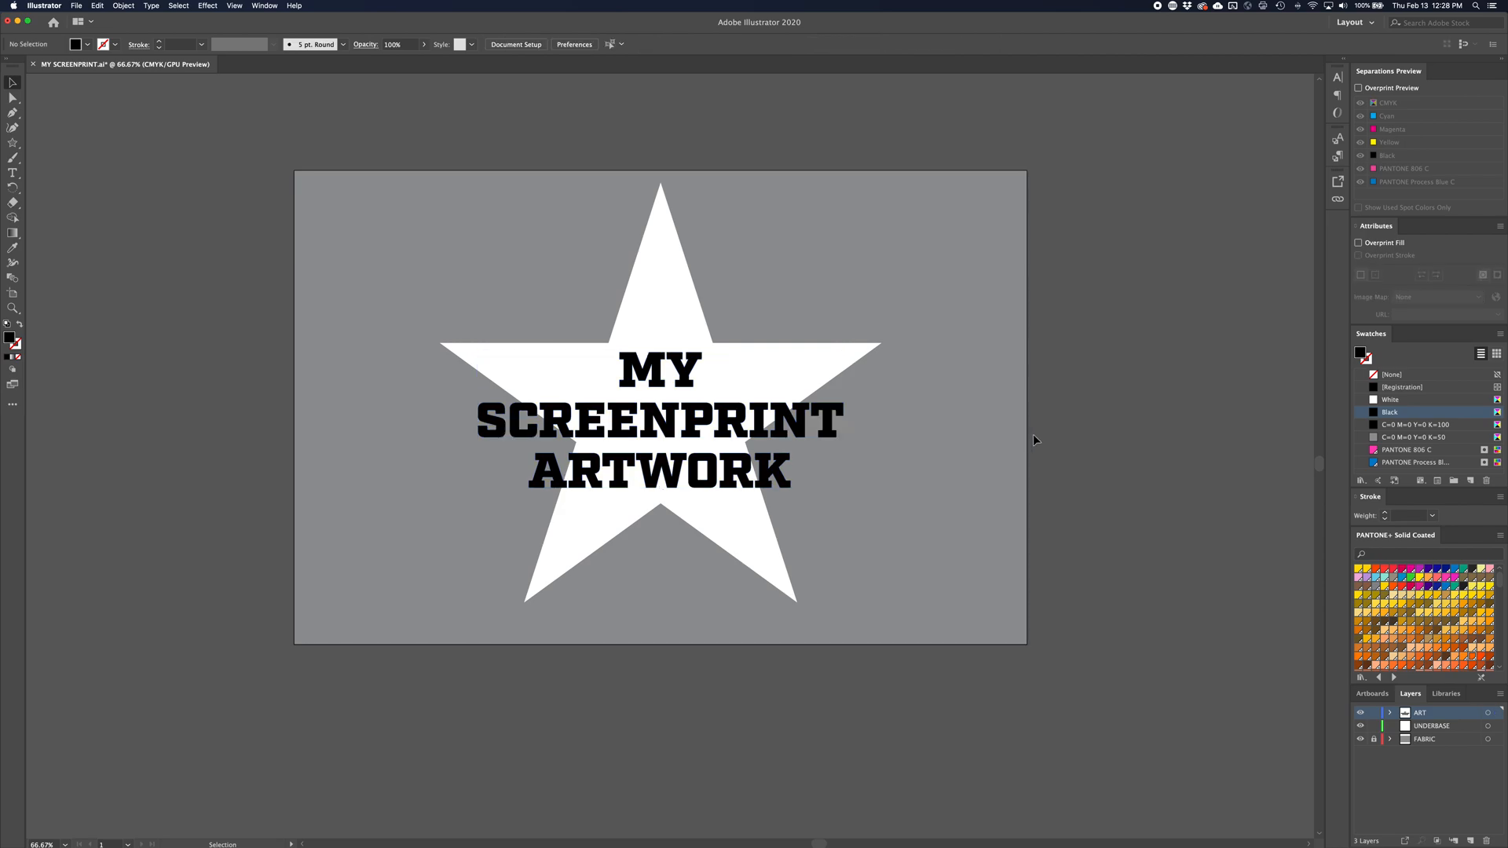
# Create a new spot color swatch in CMYK mode with C=3, M=16, Y=94, K=21
pyautogui.click(1472, 481)
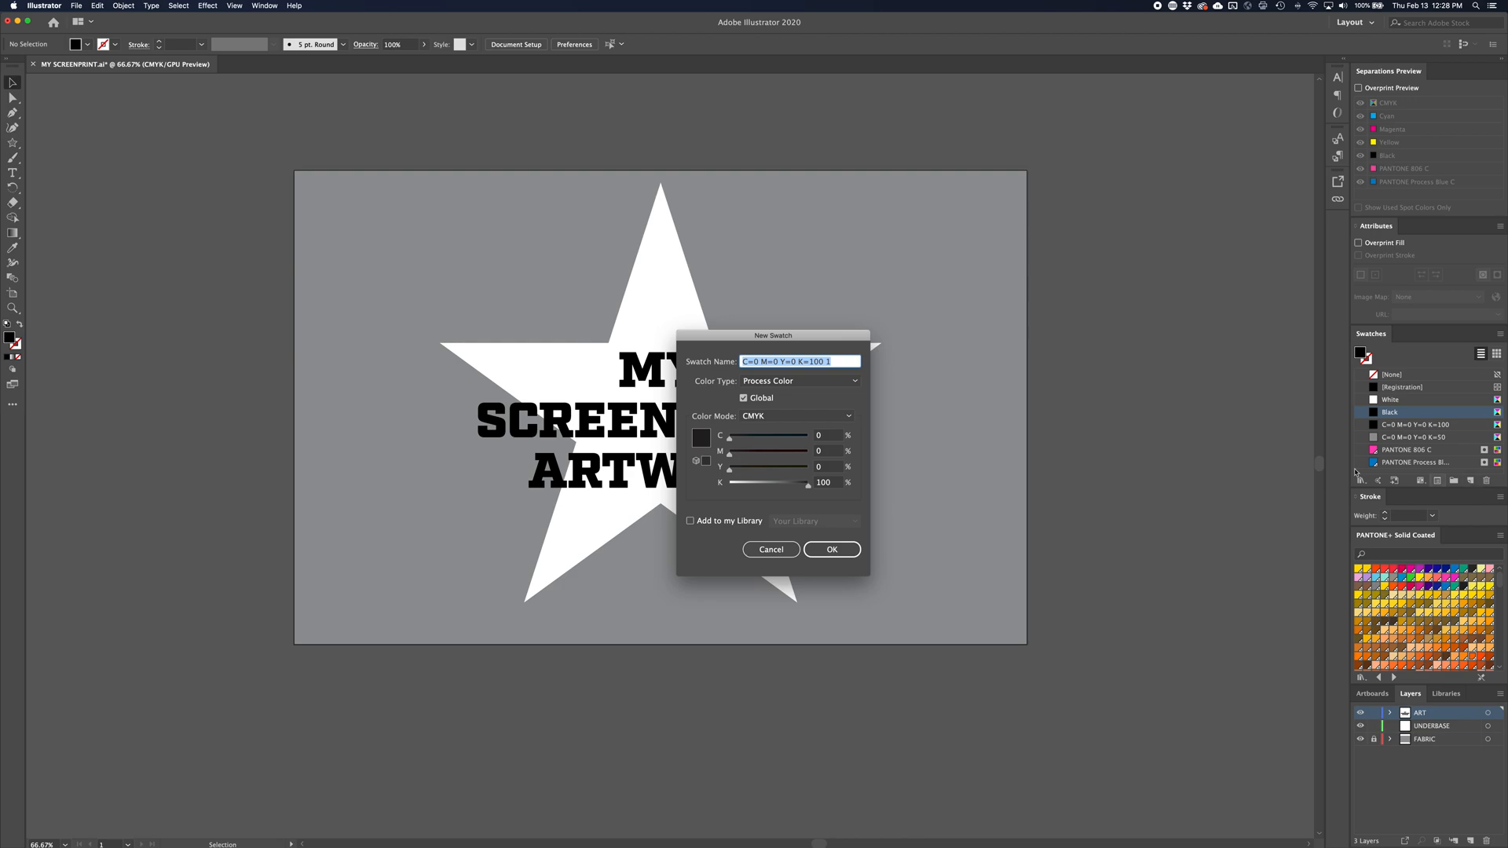
pyautogui.moveTo(781, 338); pyautogui.dragTo(1011, 339)
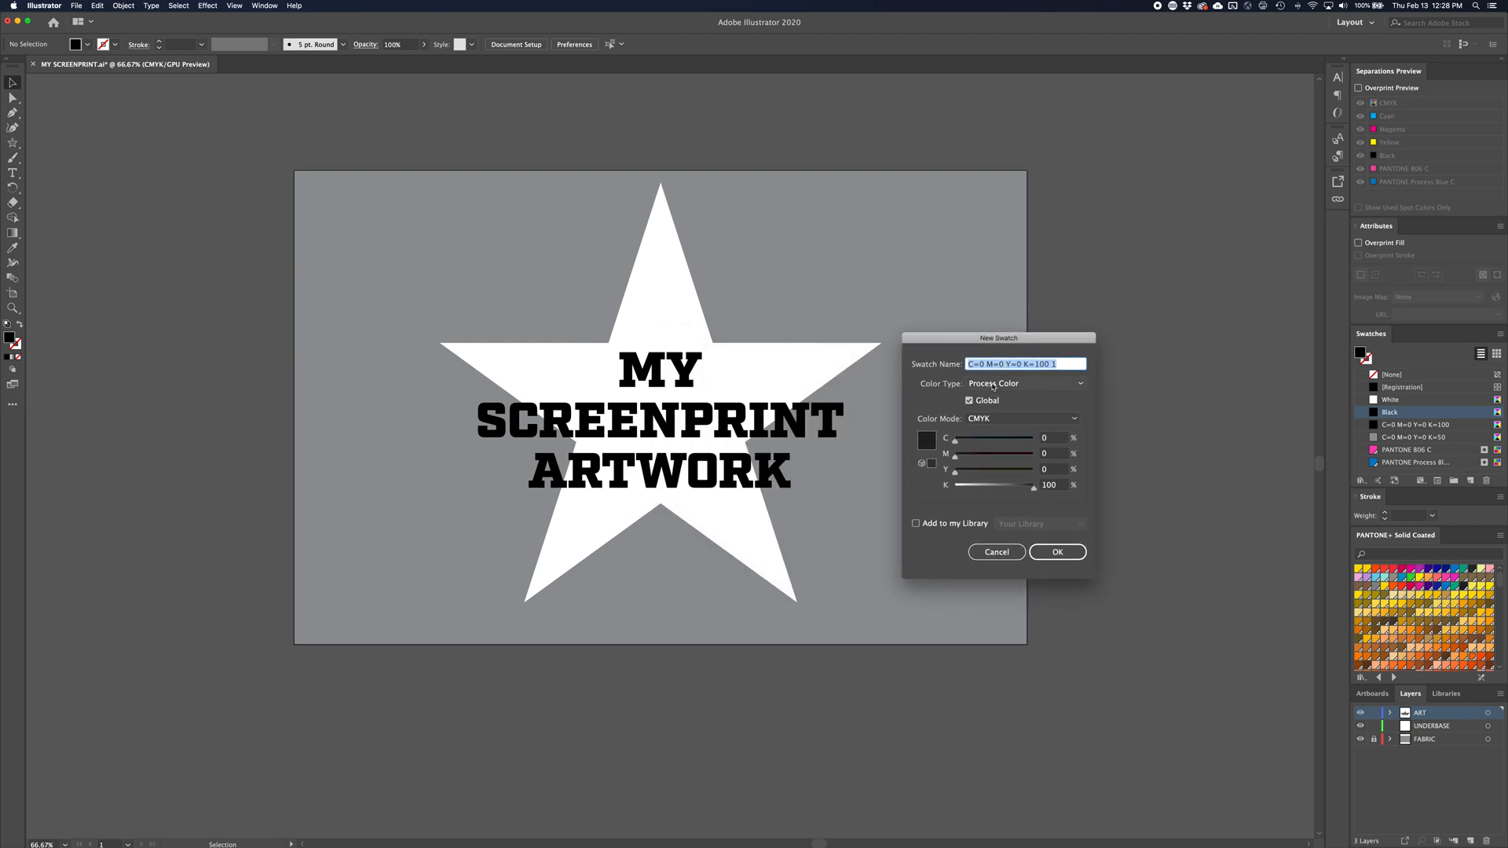
pyautogui.click(991, 386)
pyautogui.click(988, 399)
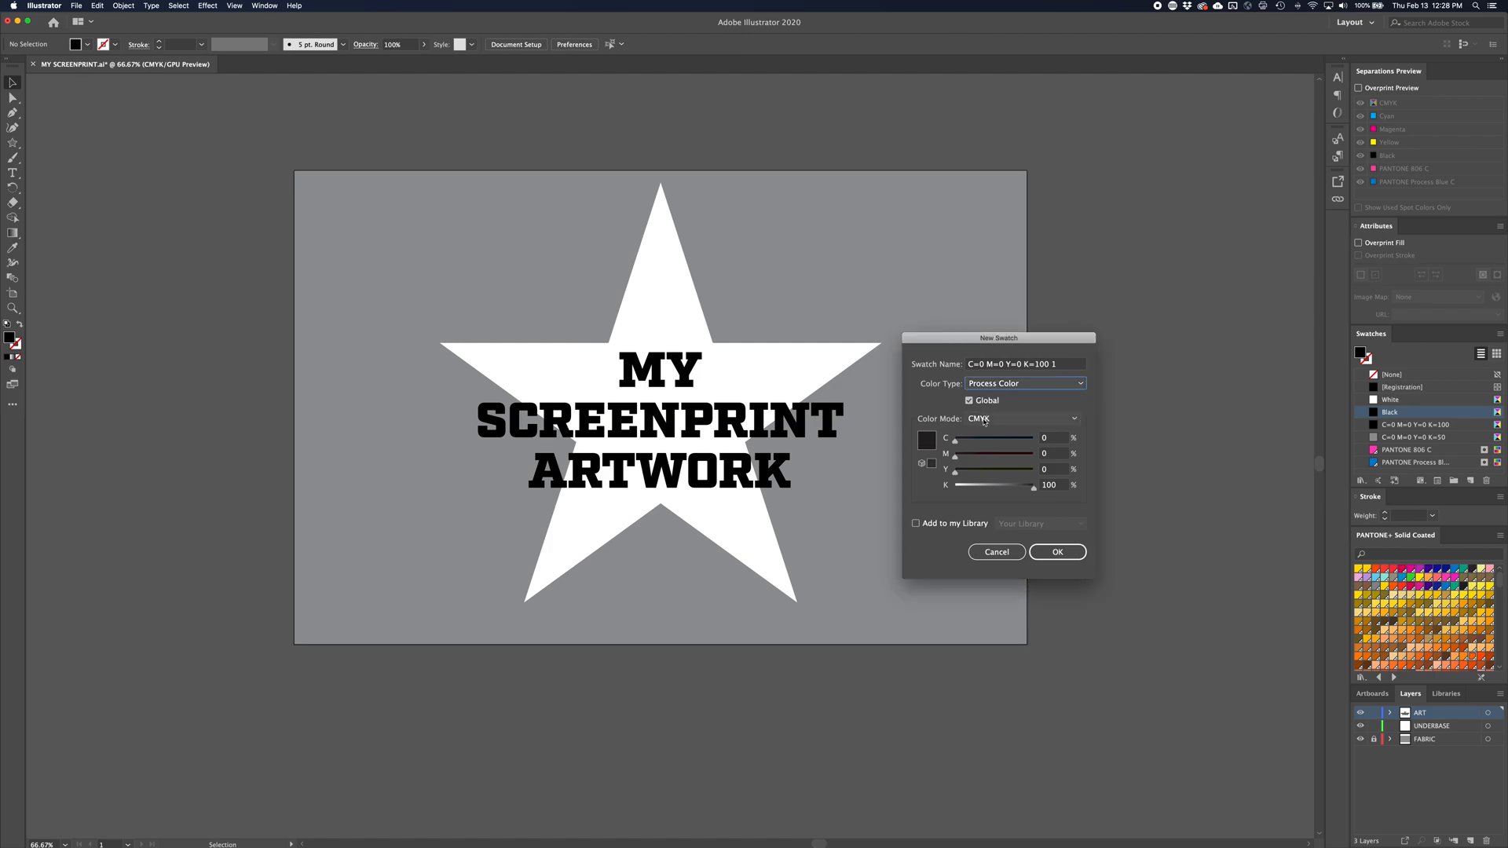
pyautogui.moveTo(979, 441); pyautogui.dragTo(972, 490)
pyautogui.click(987, 488)
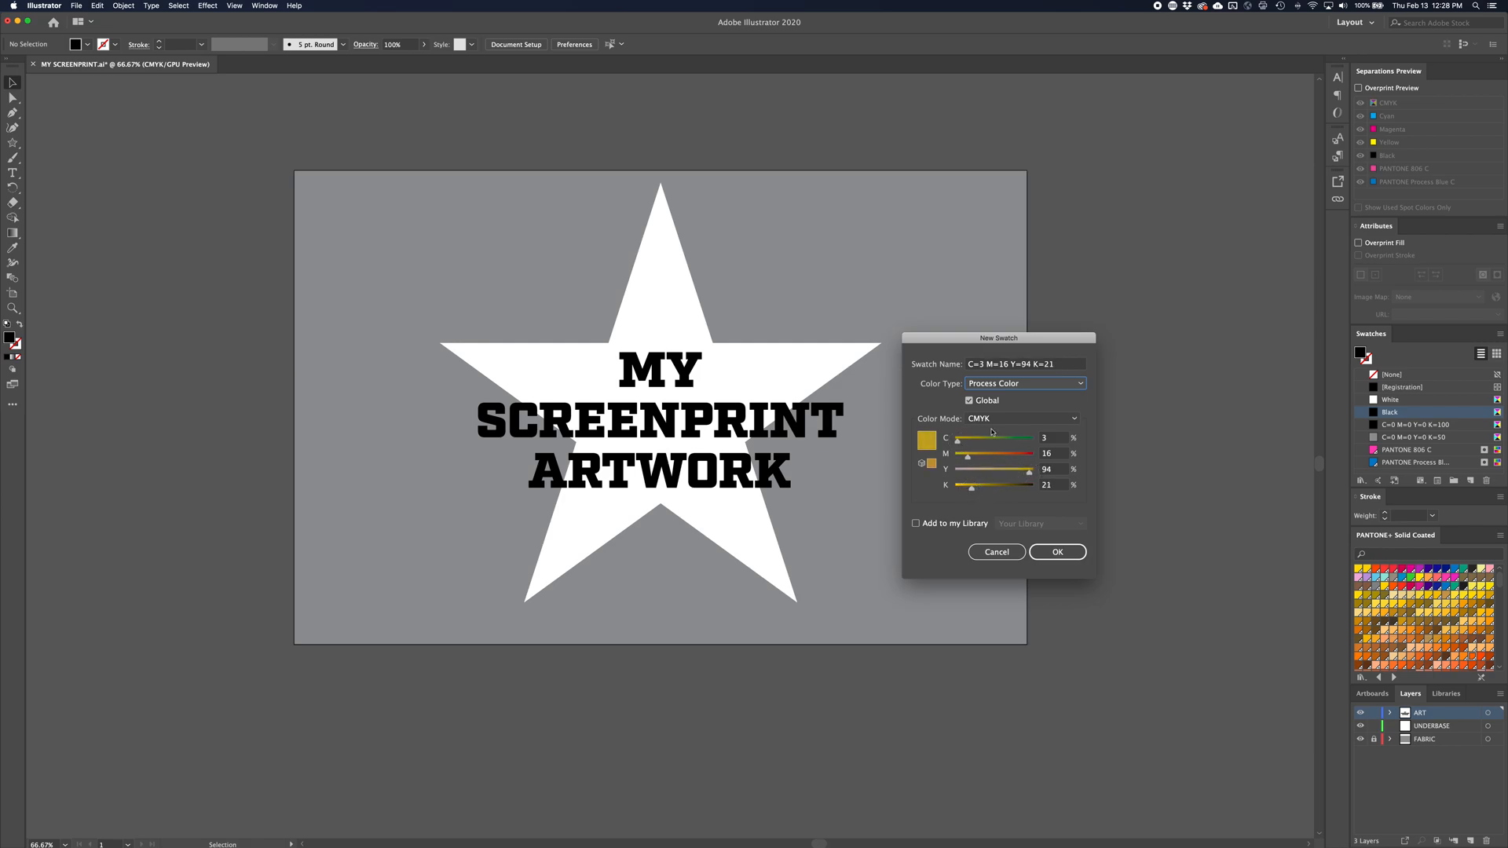
pyautogui.click(1017, 385)
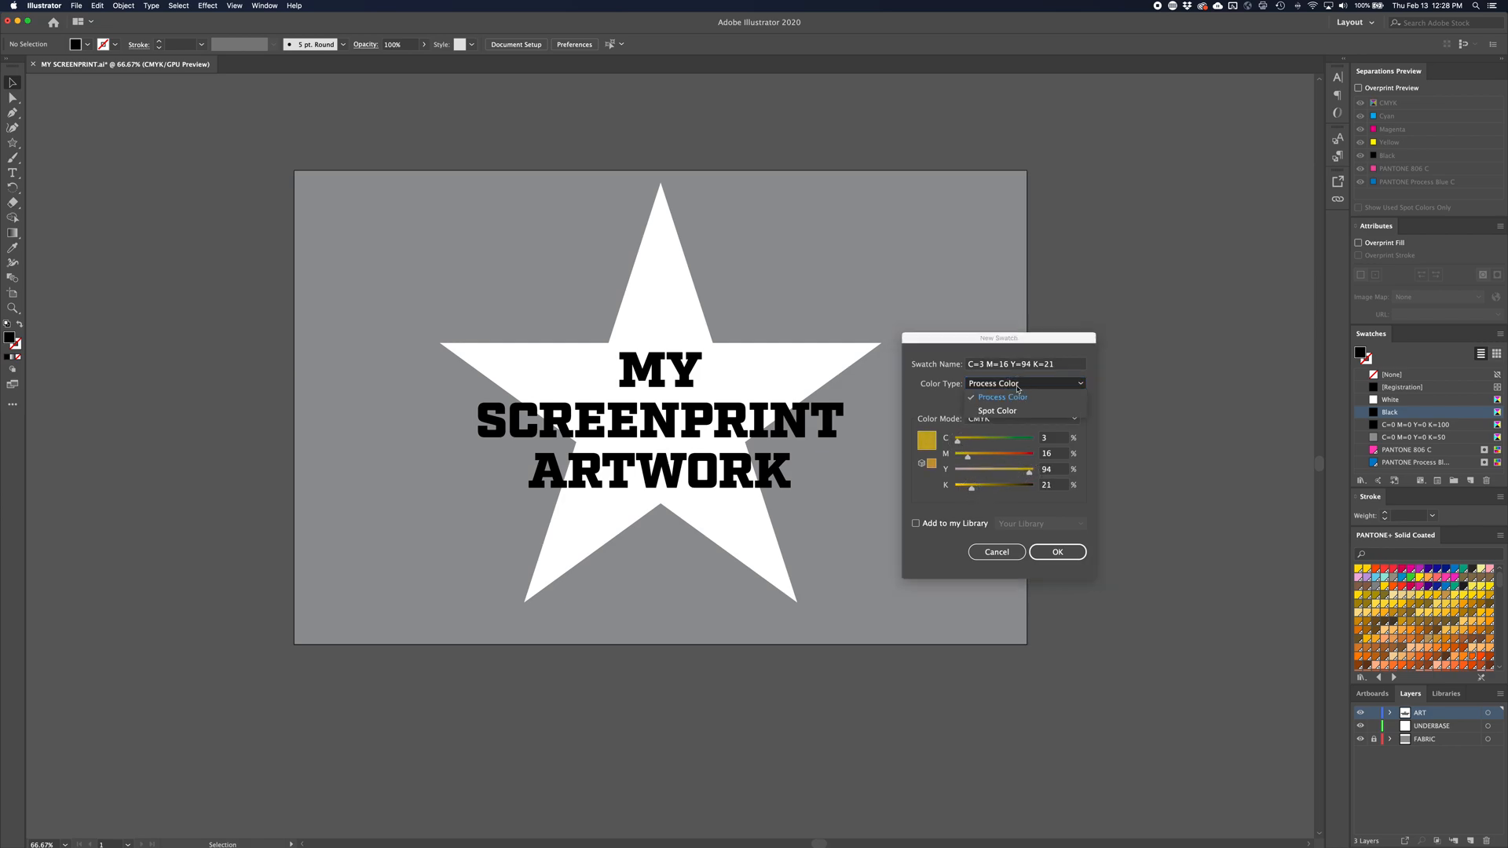
pyautogui.click(1017, 409)
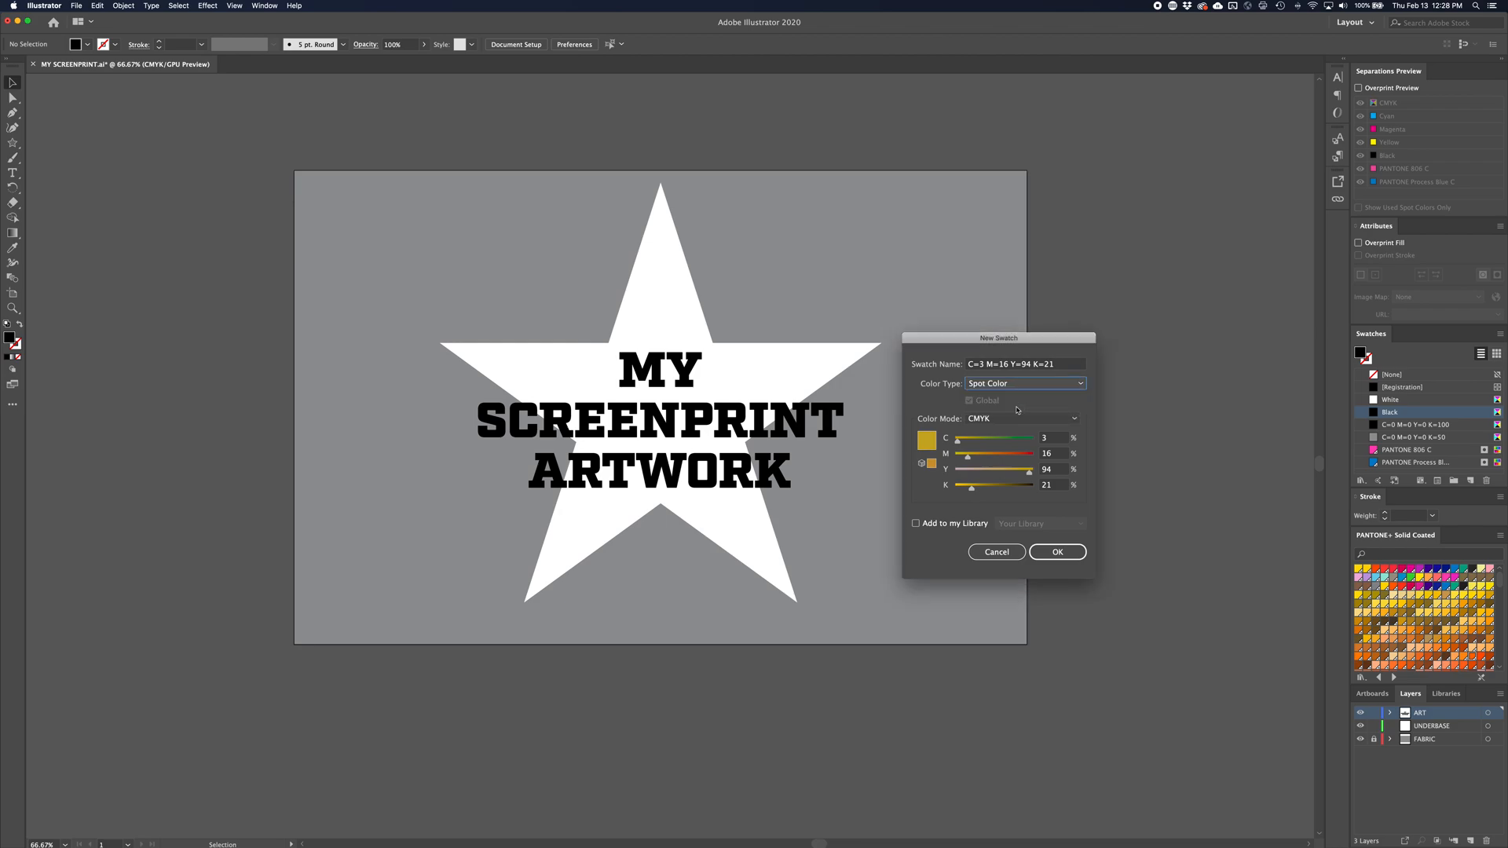
pyautogui.click(1056, 550)
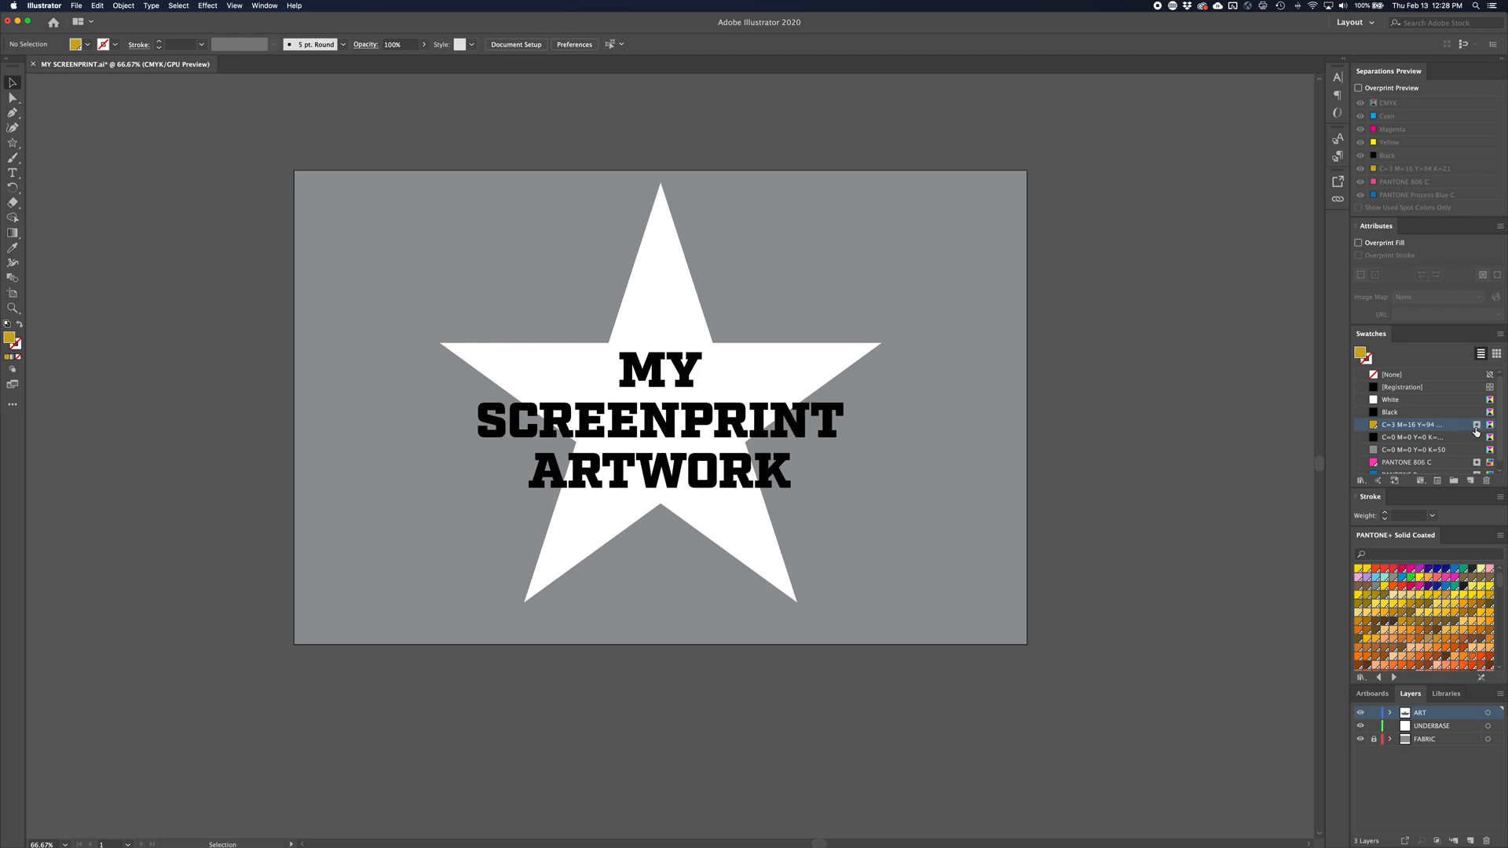
# Check the color type in the gold swatch's options and close them without changes
pyautogui.scroll(-1, 1475, 455)
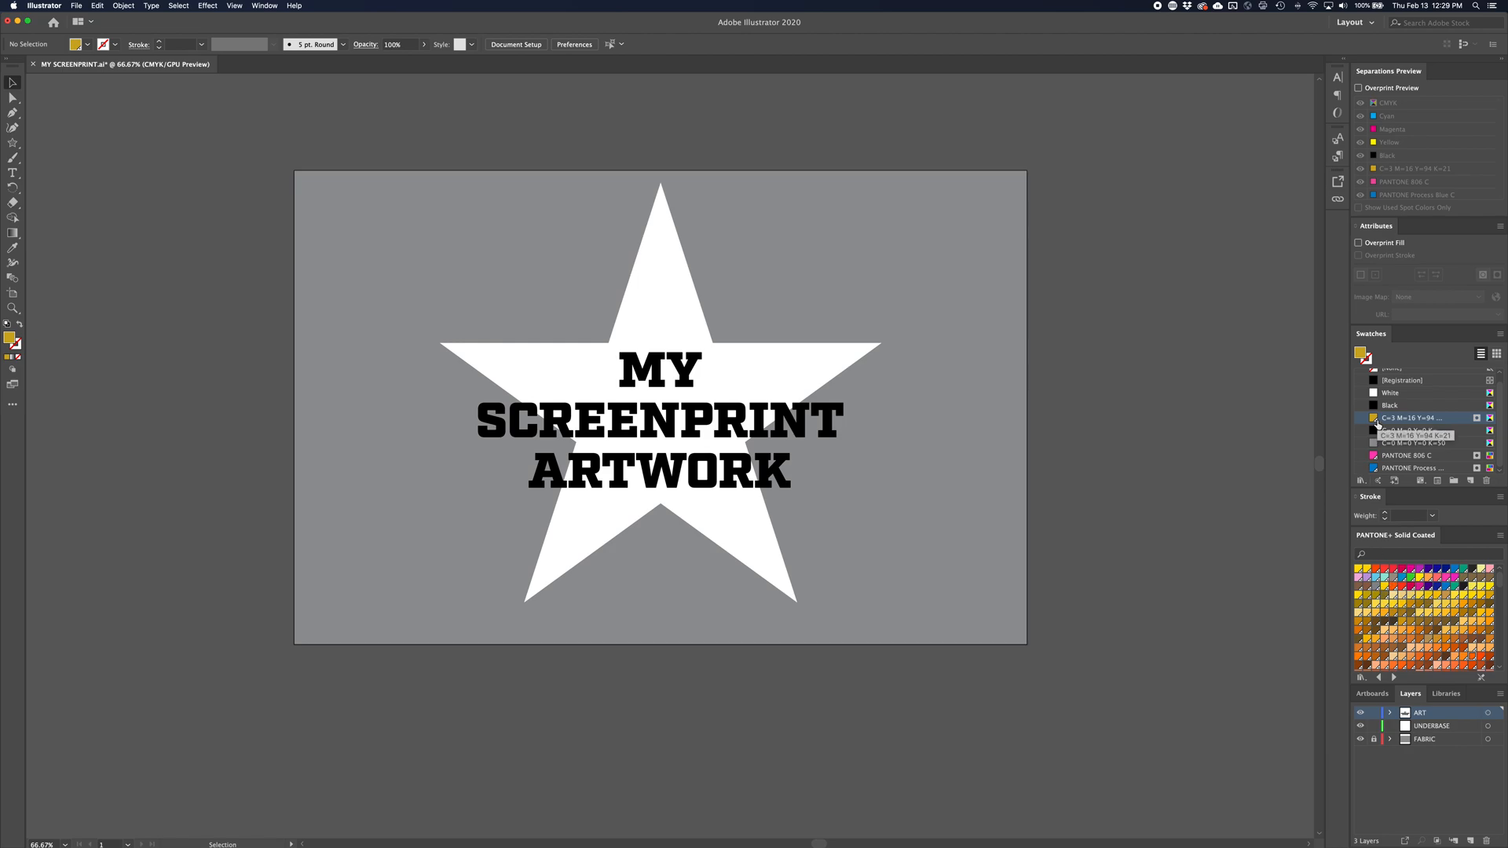
pyautogui.doubleClick(1461, 423)
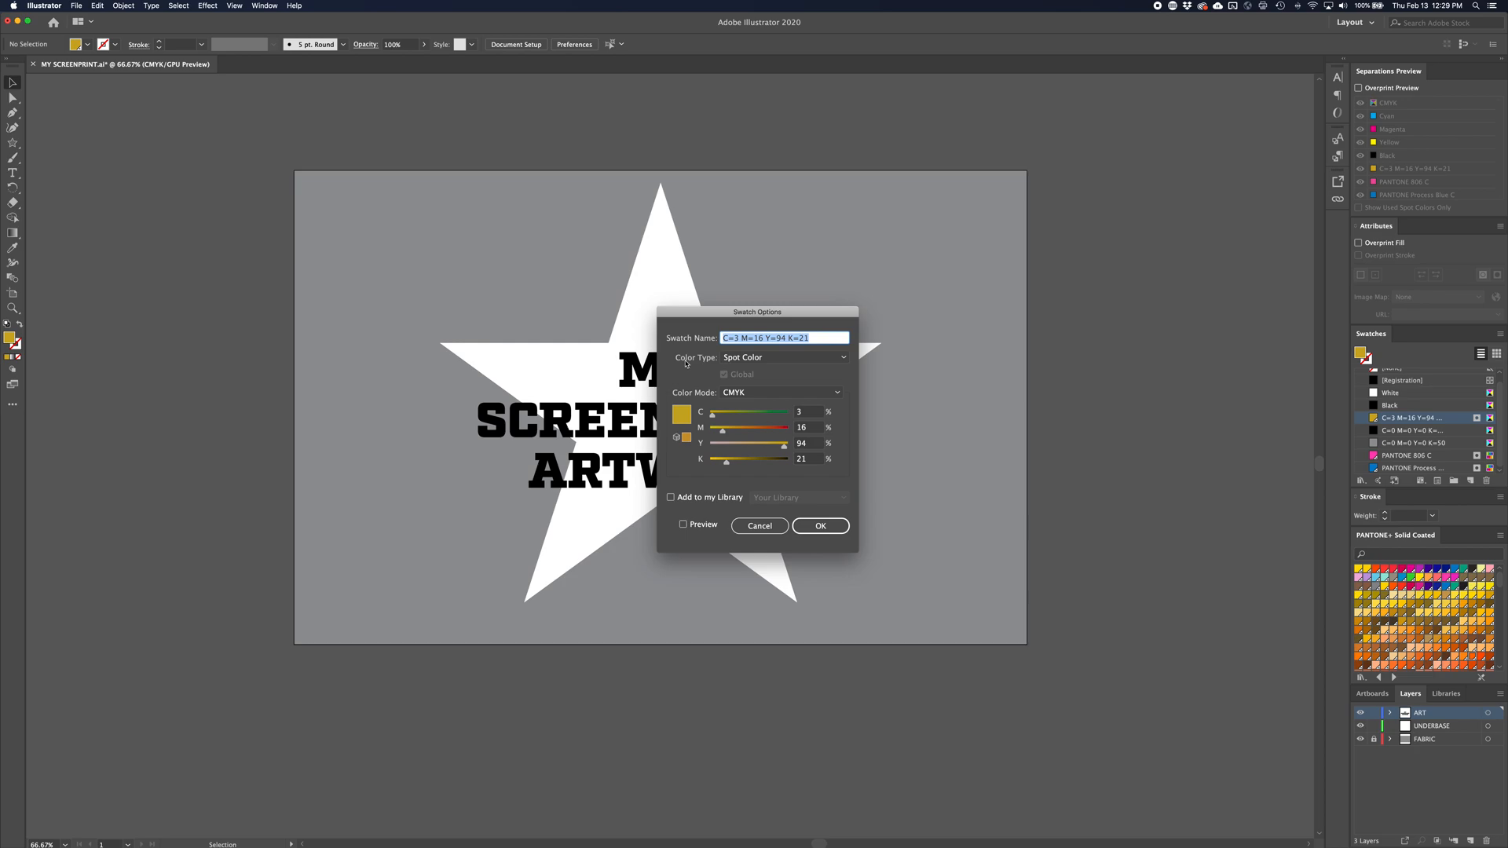
pyautogui.click(760, 525)
# Fill the lettering with PANTONE 806 C and the star with PANTONE Process Blue C
pyautogui.click(789, 412)
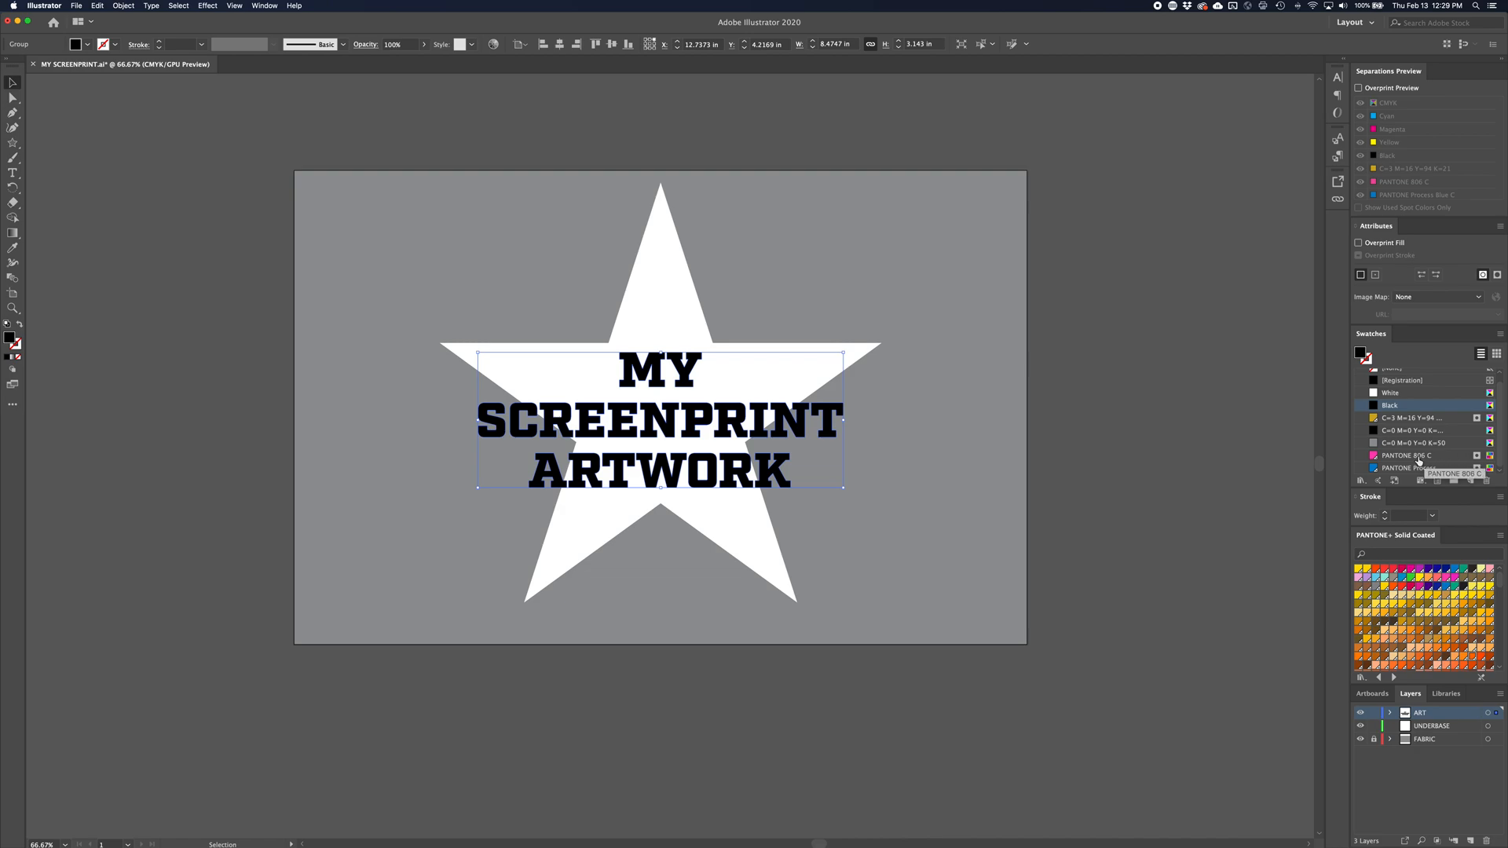
pyautogui.click(1419, 458)
pyautogui.click(683, 315)
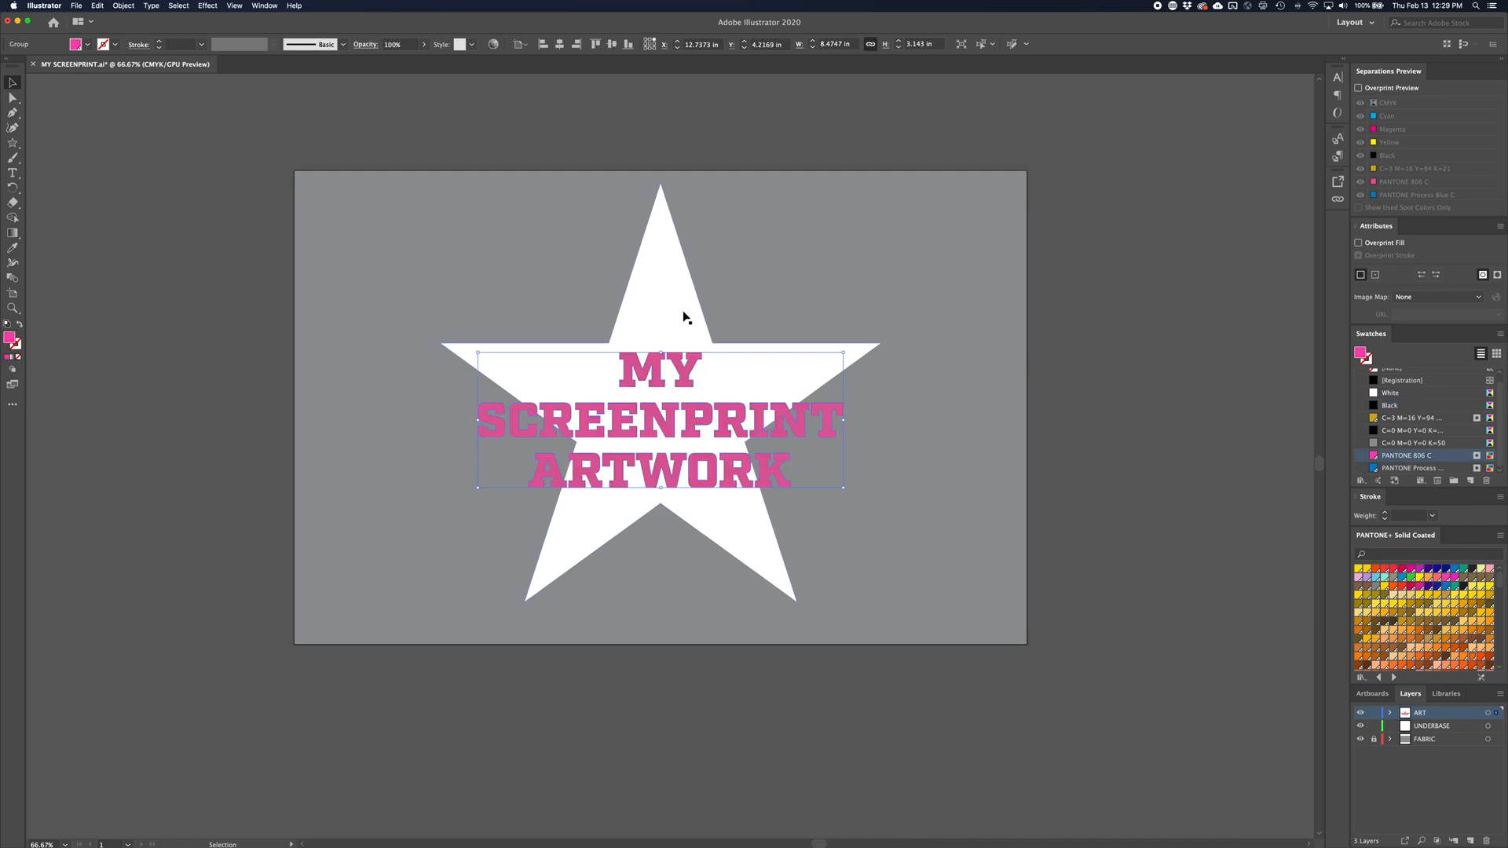
pyautogui.click(1414, 468)
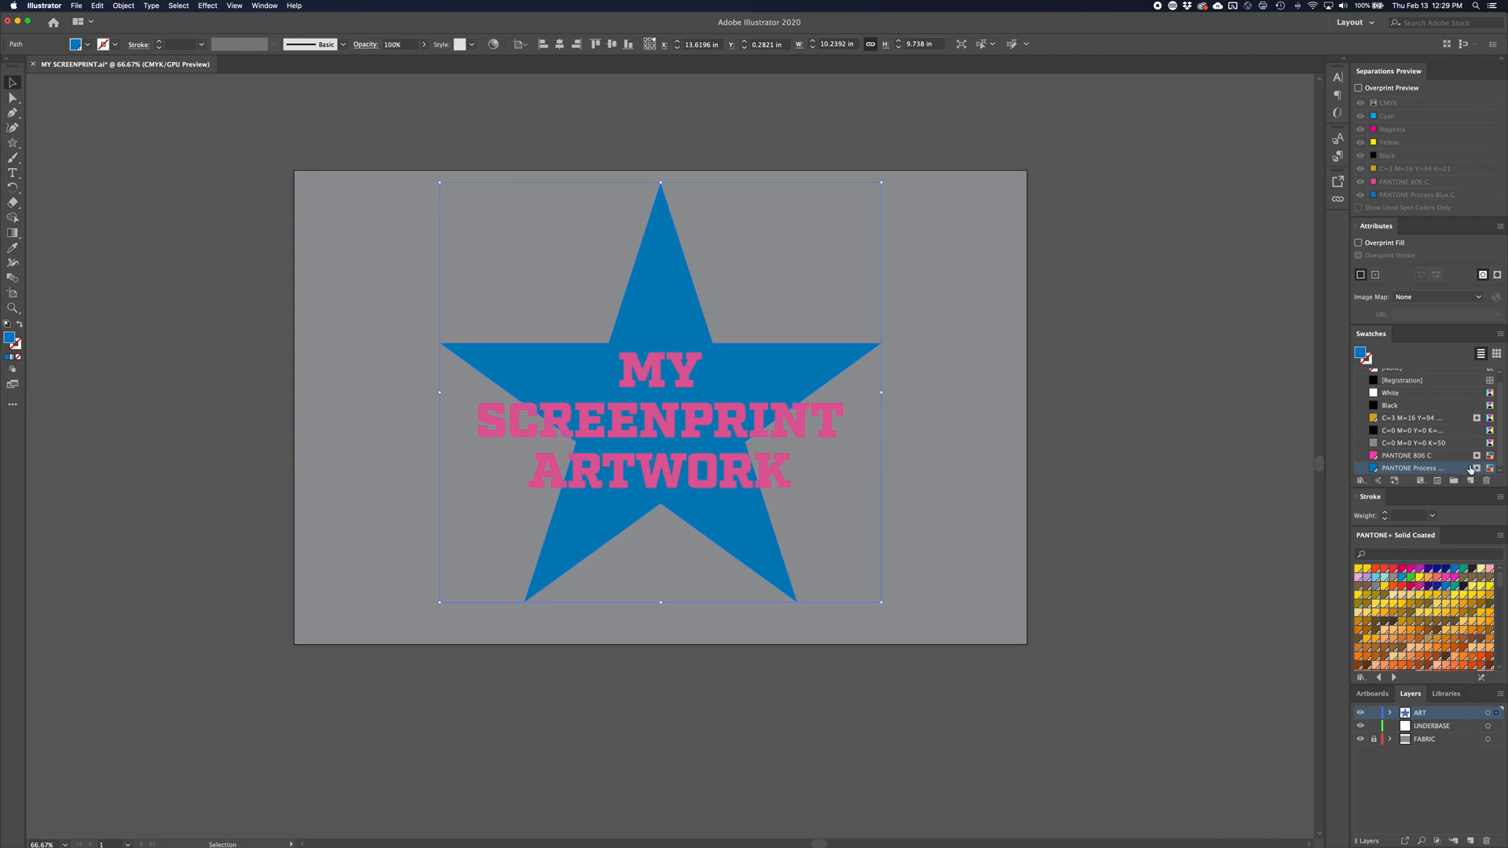
pyautogui.click(945, 420)
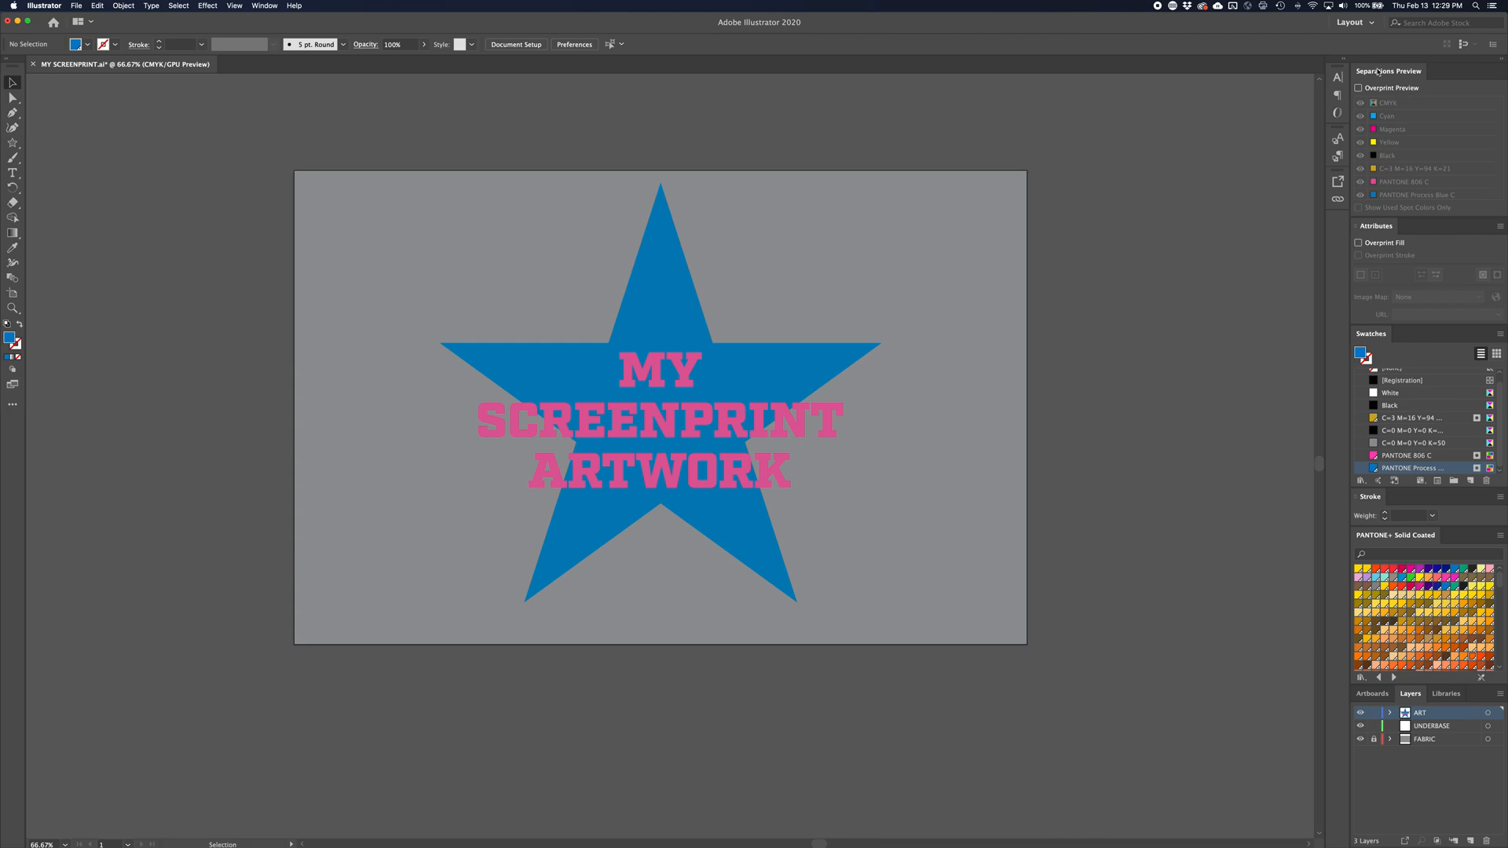
# Turn on Overprint Preview in the separations preview to show the artwork's ink plates
pyautogui.click(265, 6)
pyautogui.click(268, 9)
pyautogui.click(1359, 89)
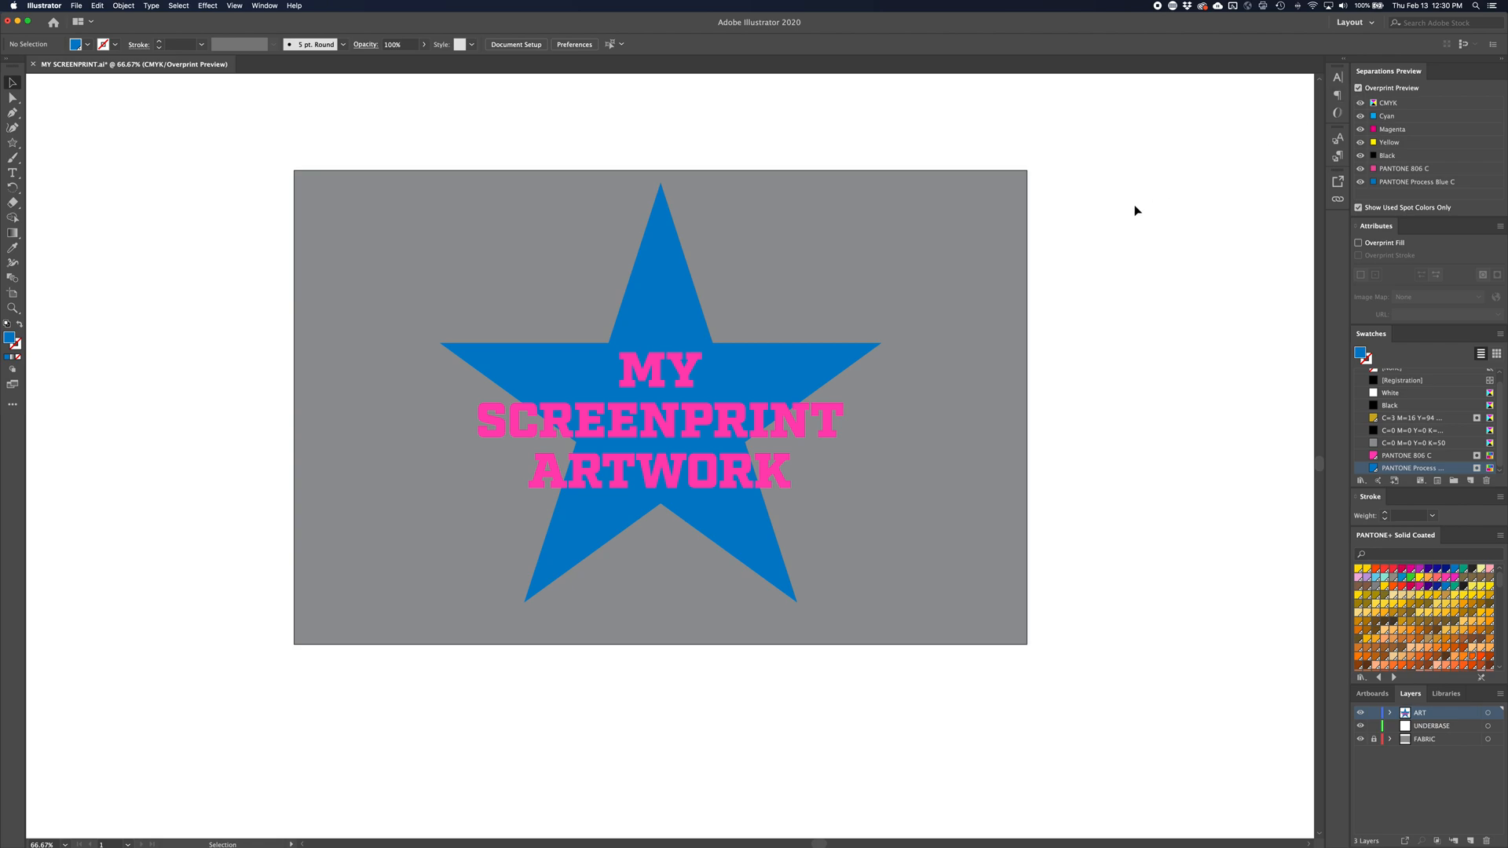
pyautogui.scroll(1, 1402, 131)
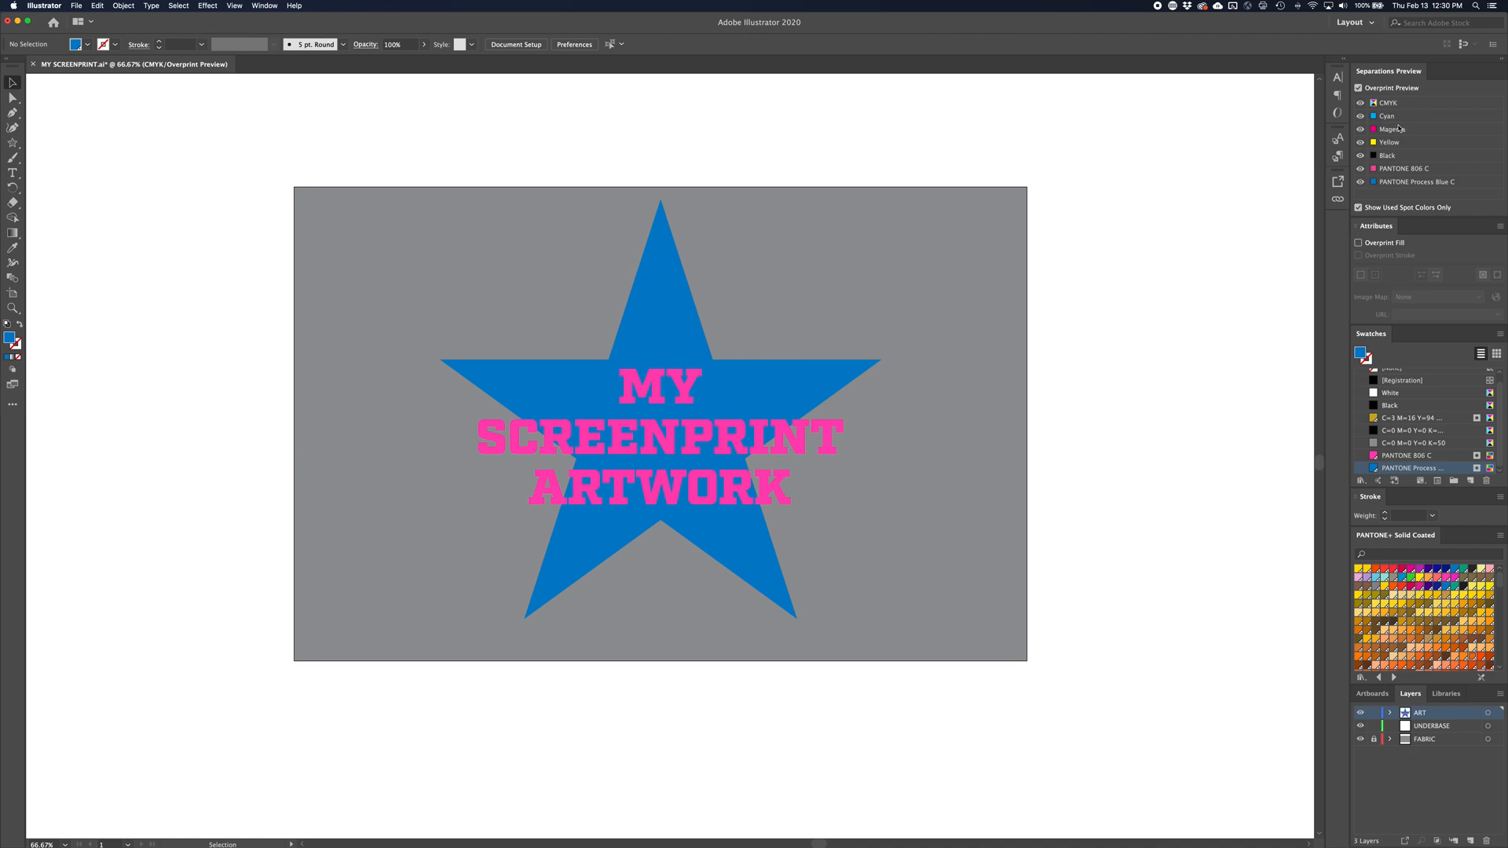
# Hide the CMYK plates and check the PANTONE 806 C and PANTONE Process Blue C separations individually
pyautogui.click(1361, 102)
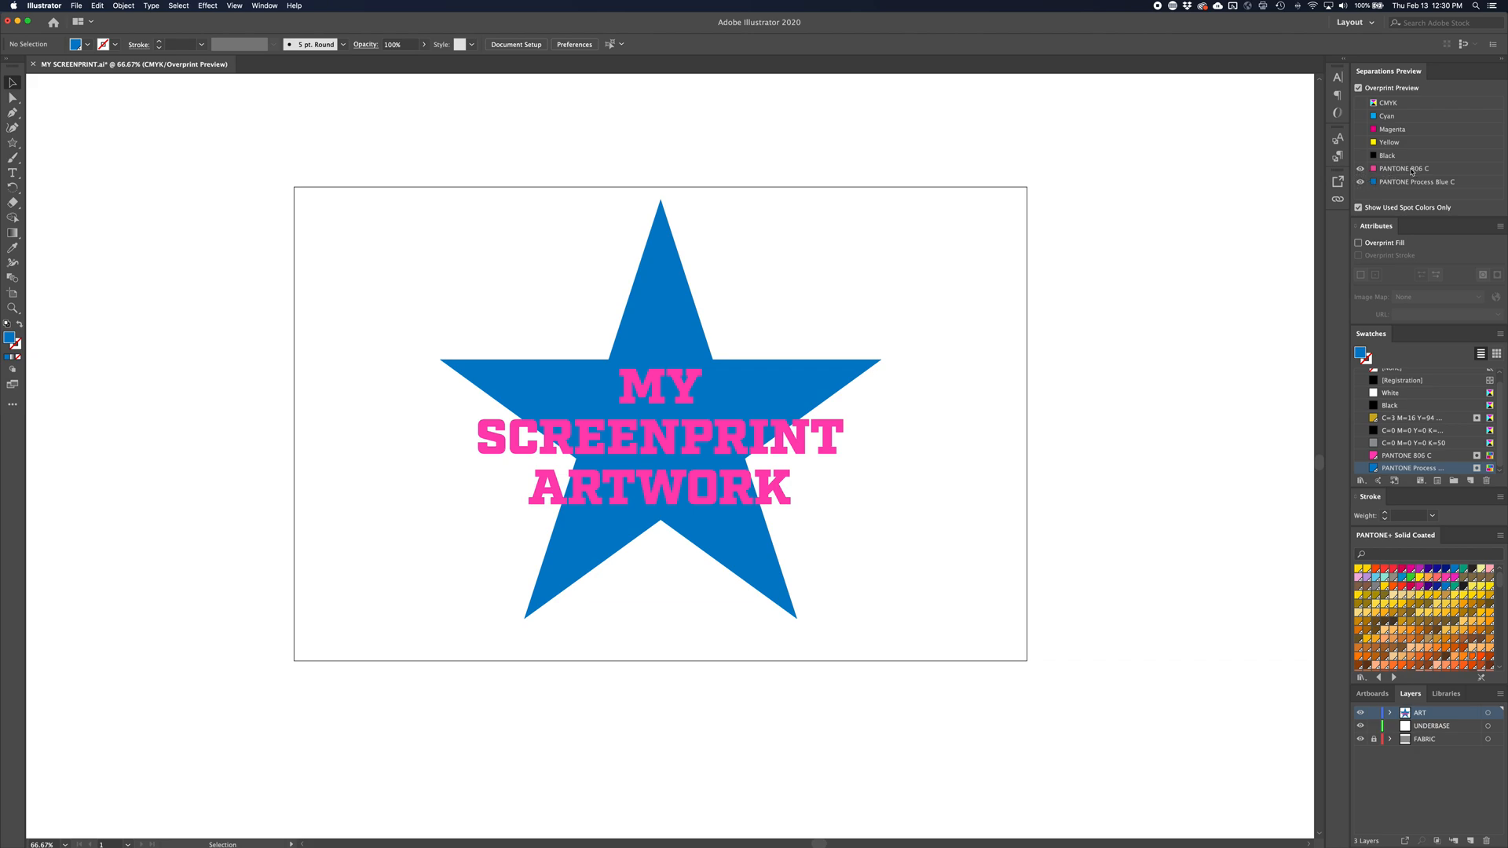
pyautogui.click(1362, 171)
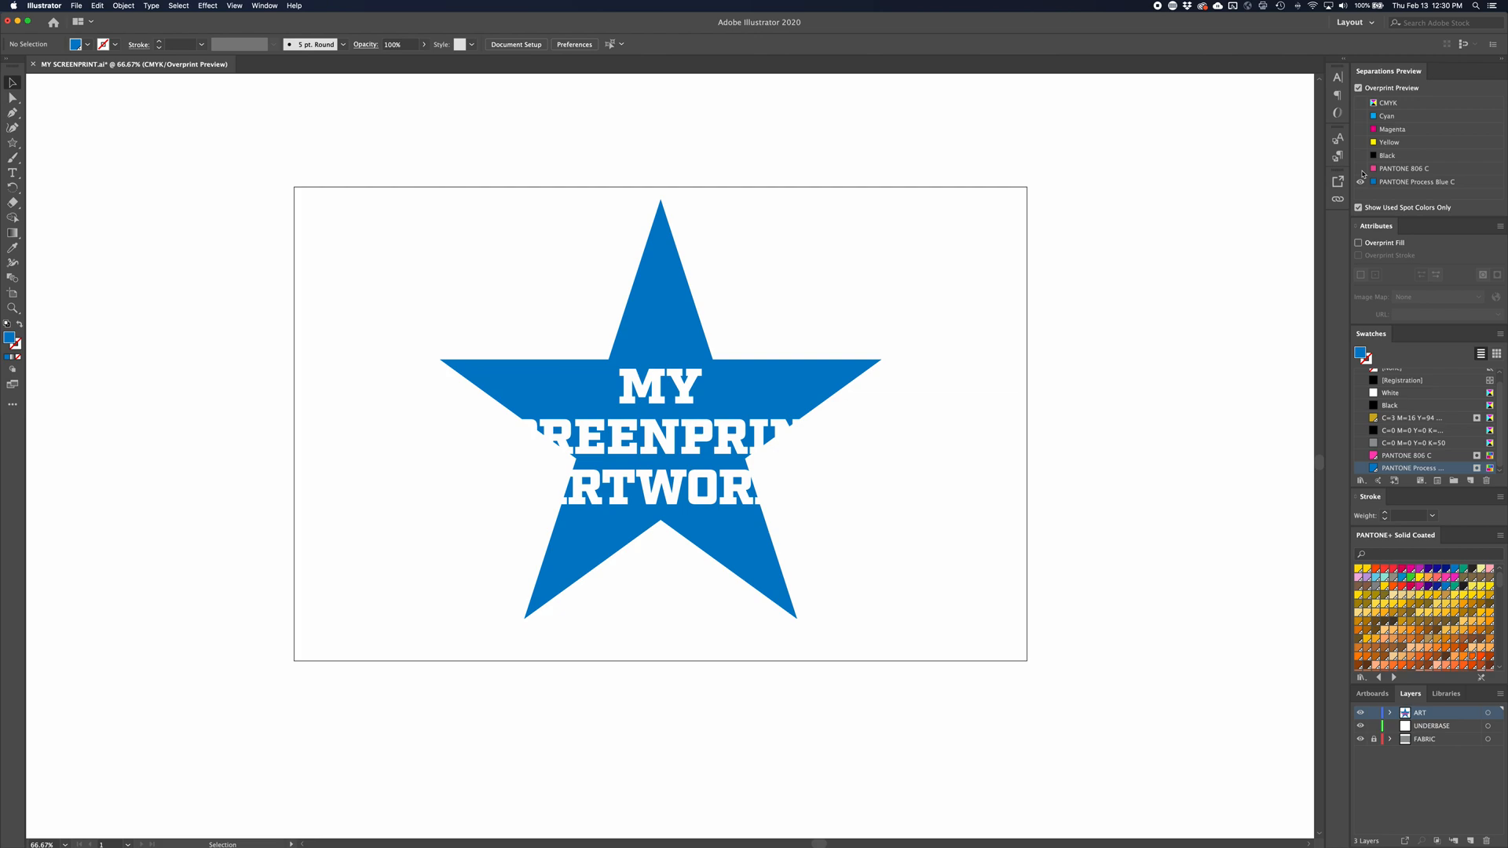
pyautogui.click(1362, 170)
pyautogui.click(1362, 185)
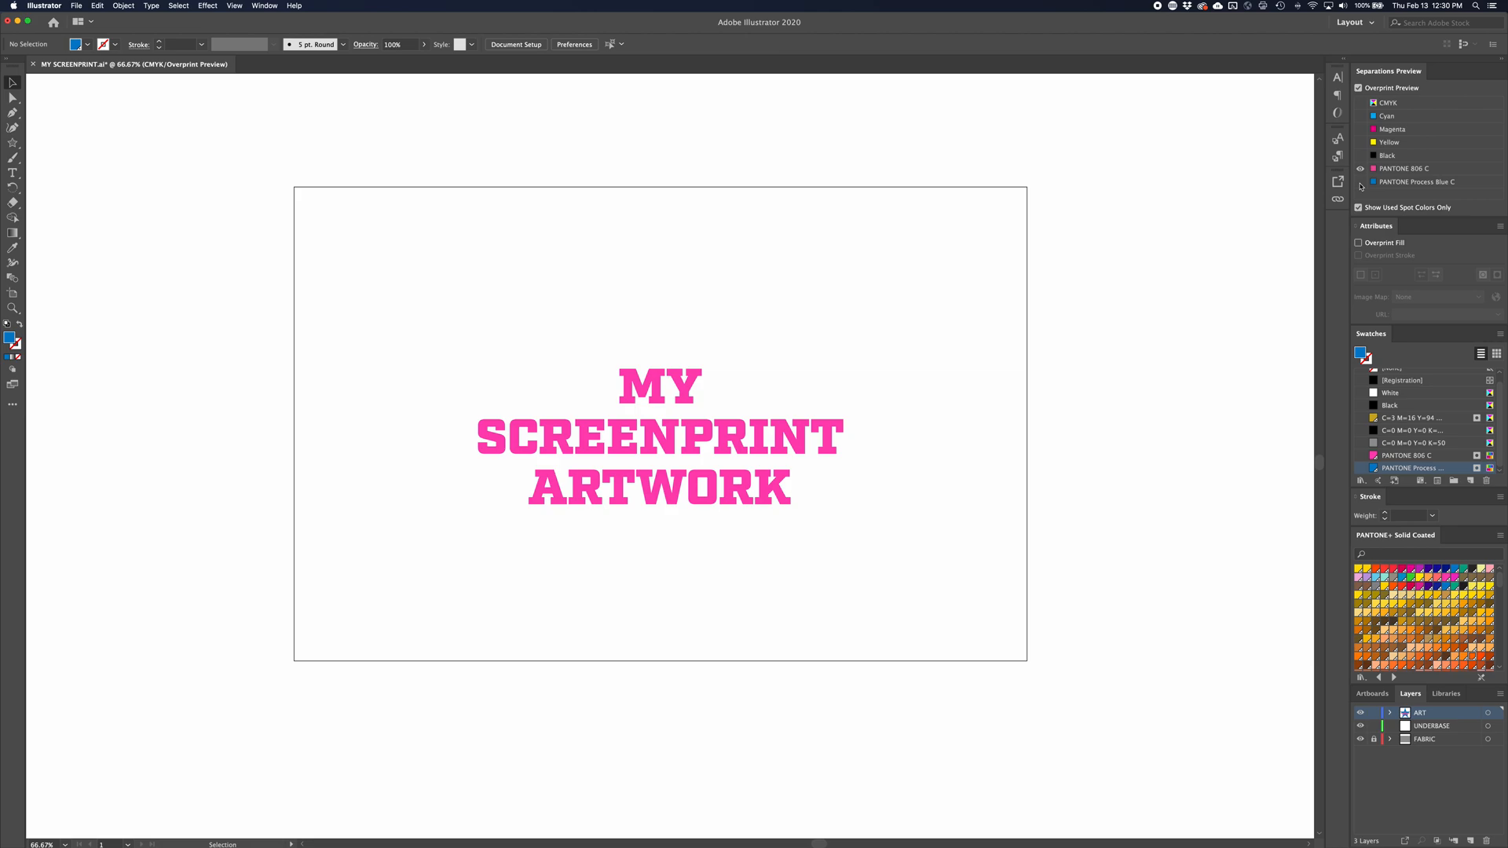
pyautogui.click(1361, 183)
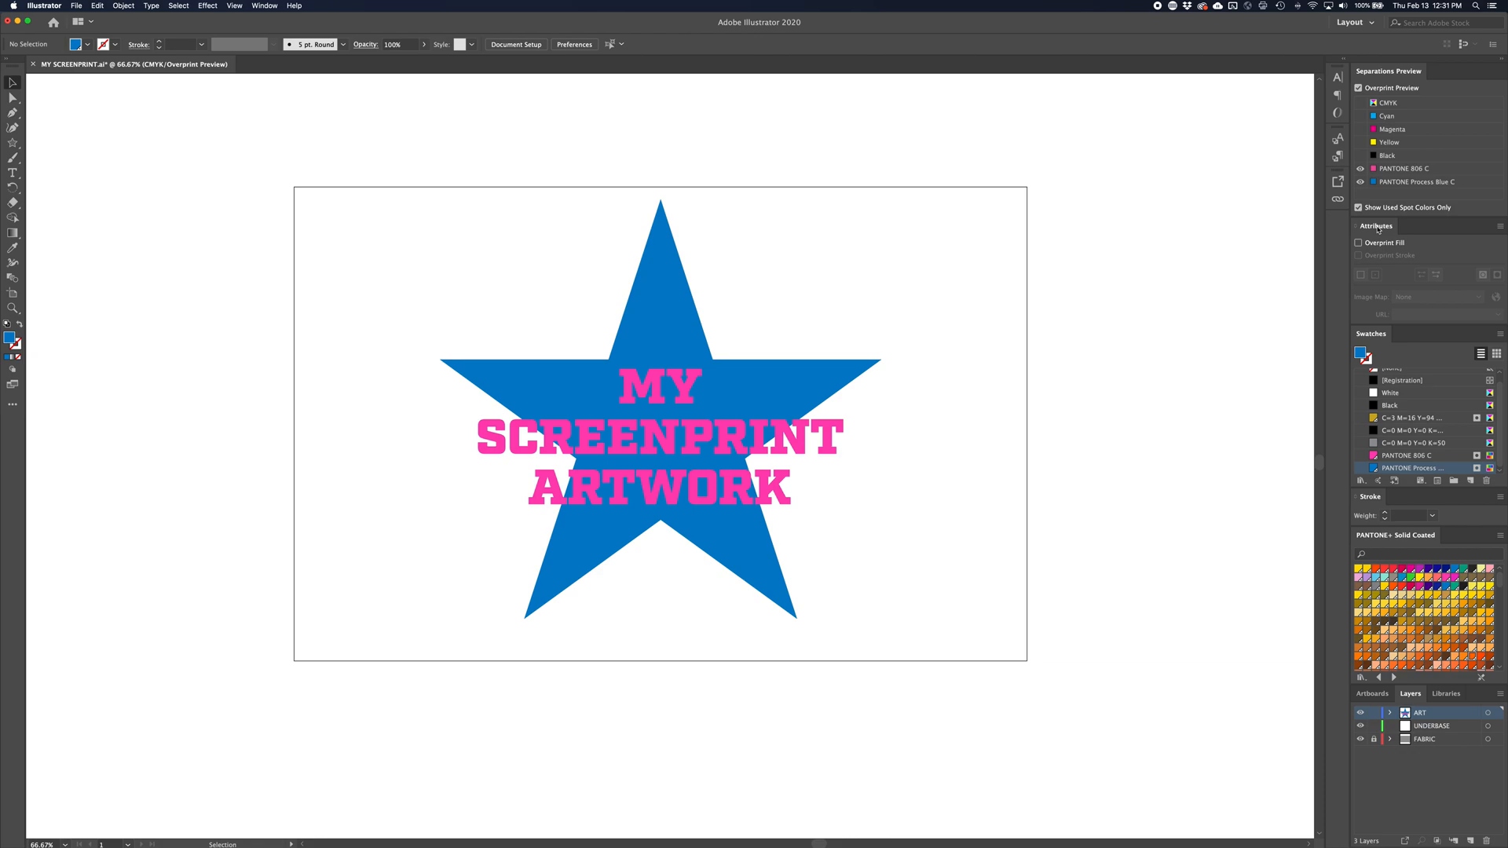
# Try Overprint Fill on the lettering and turn it back off
pyautogui.click(840, 430)
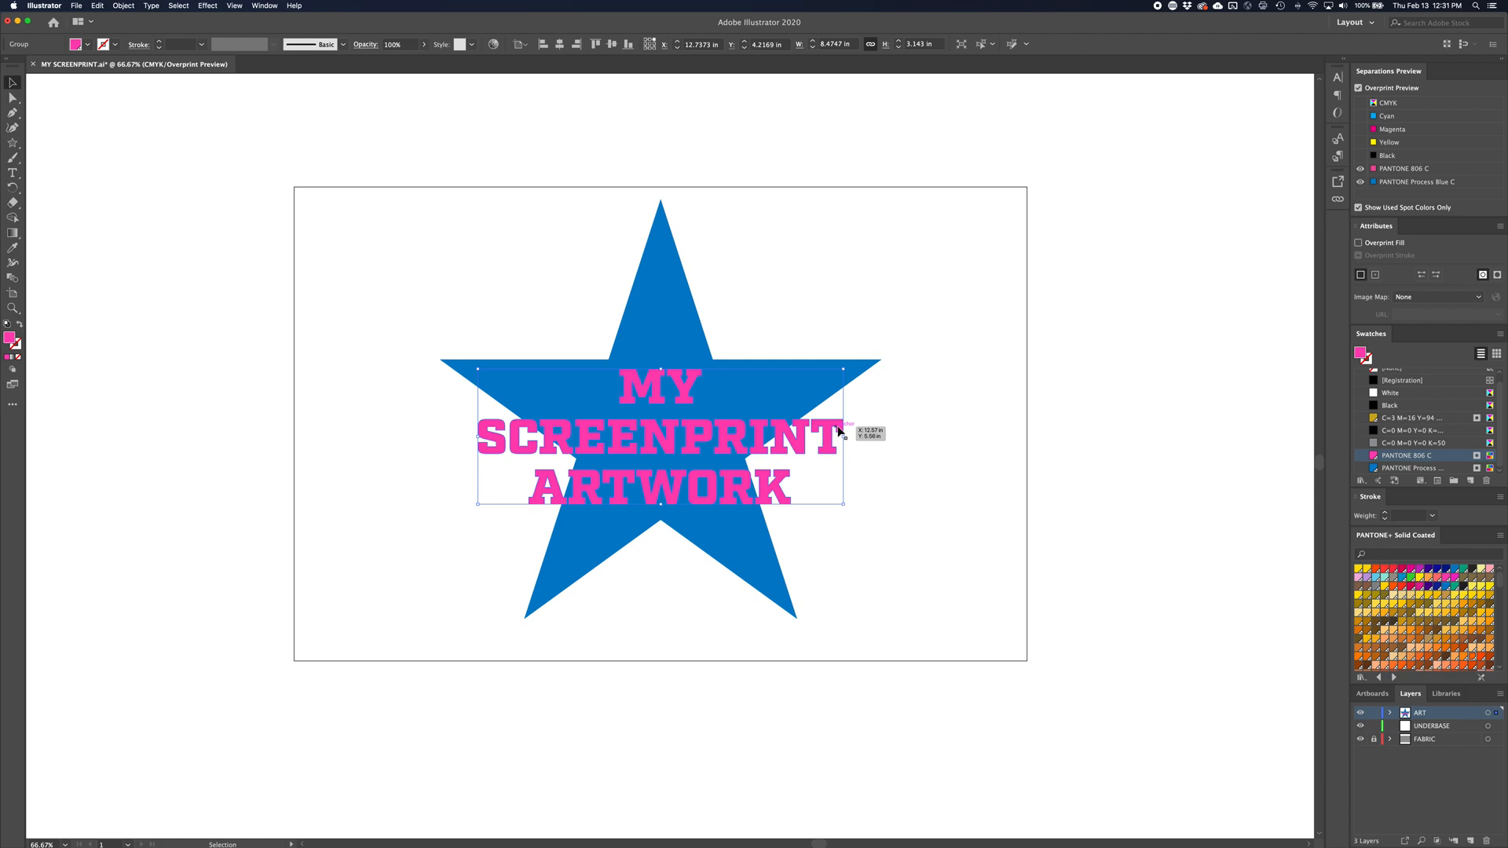
pyautogui.click(1359, 244)
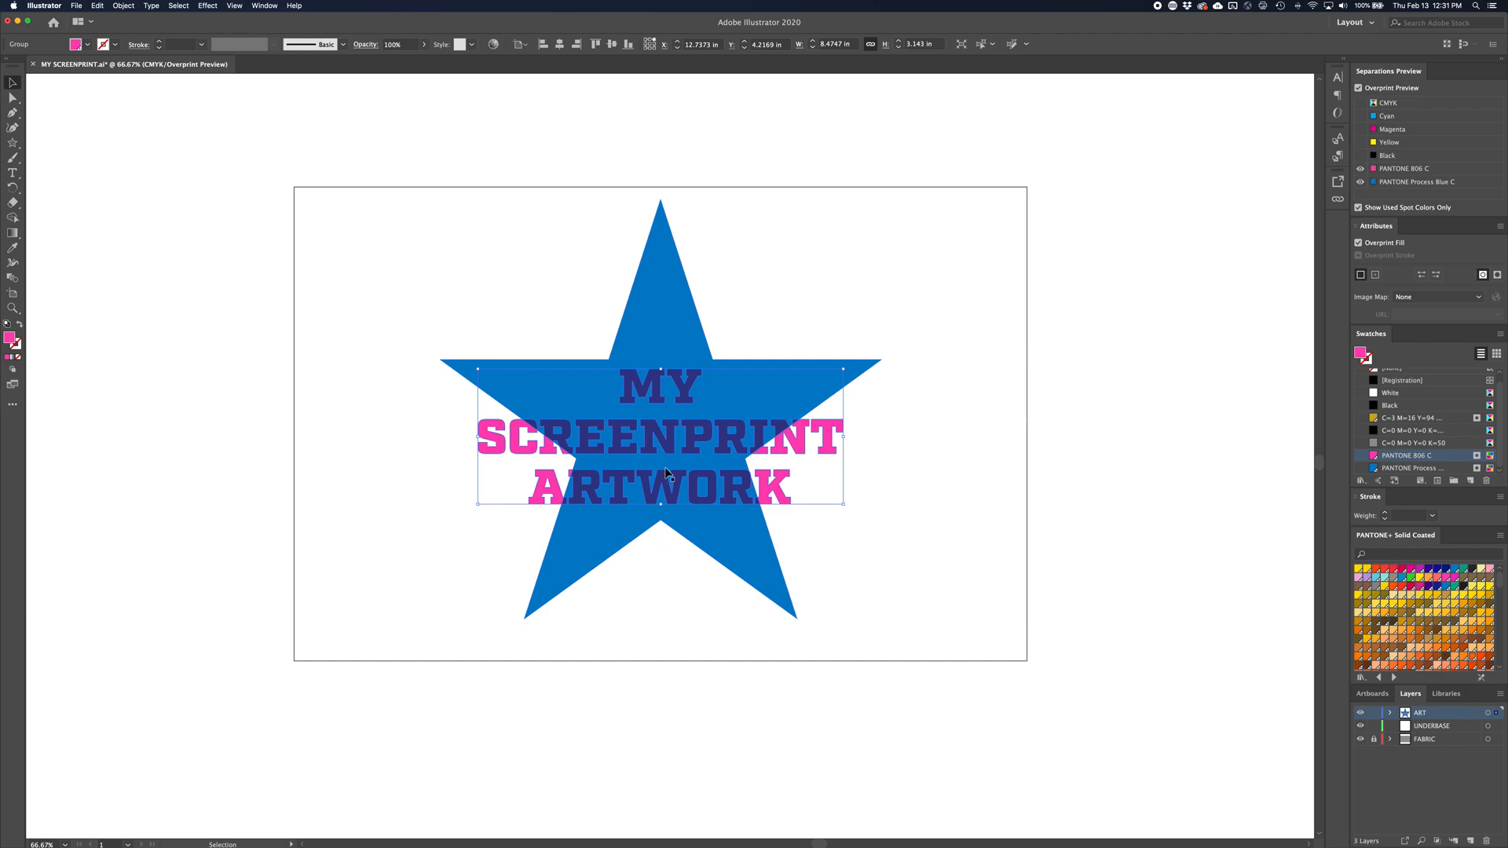
pyautogui.click(1358, 244)
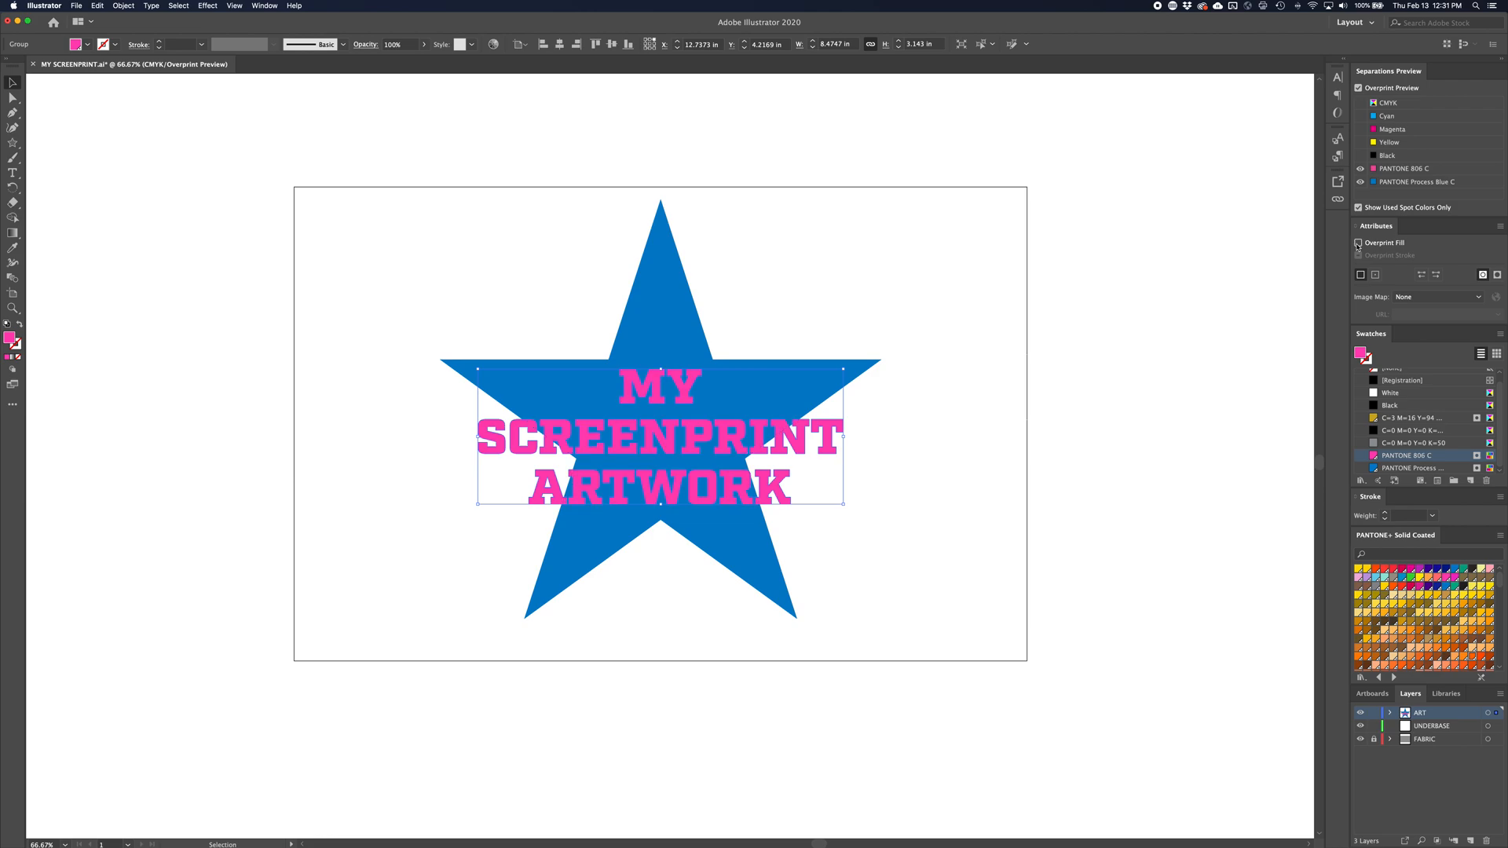
# Turn off Overprint Preview and deselect the lettering
pyautogui.click(1359, 88)
pyautogui.click(1099, 355)
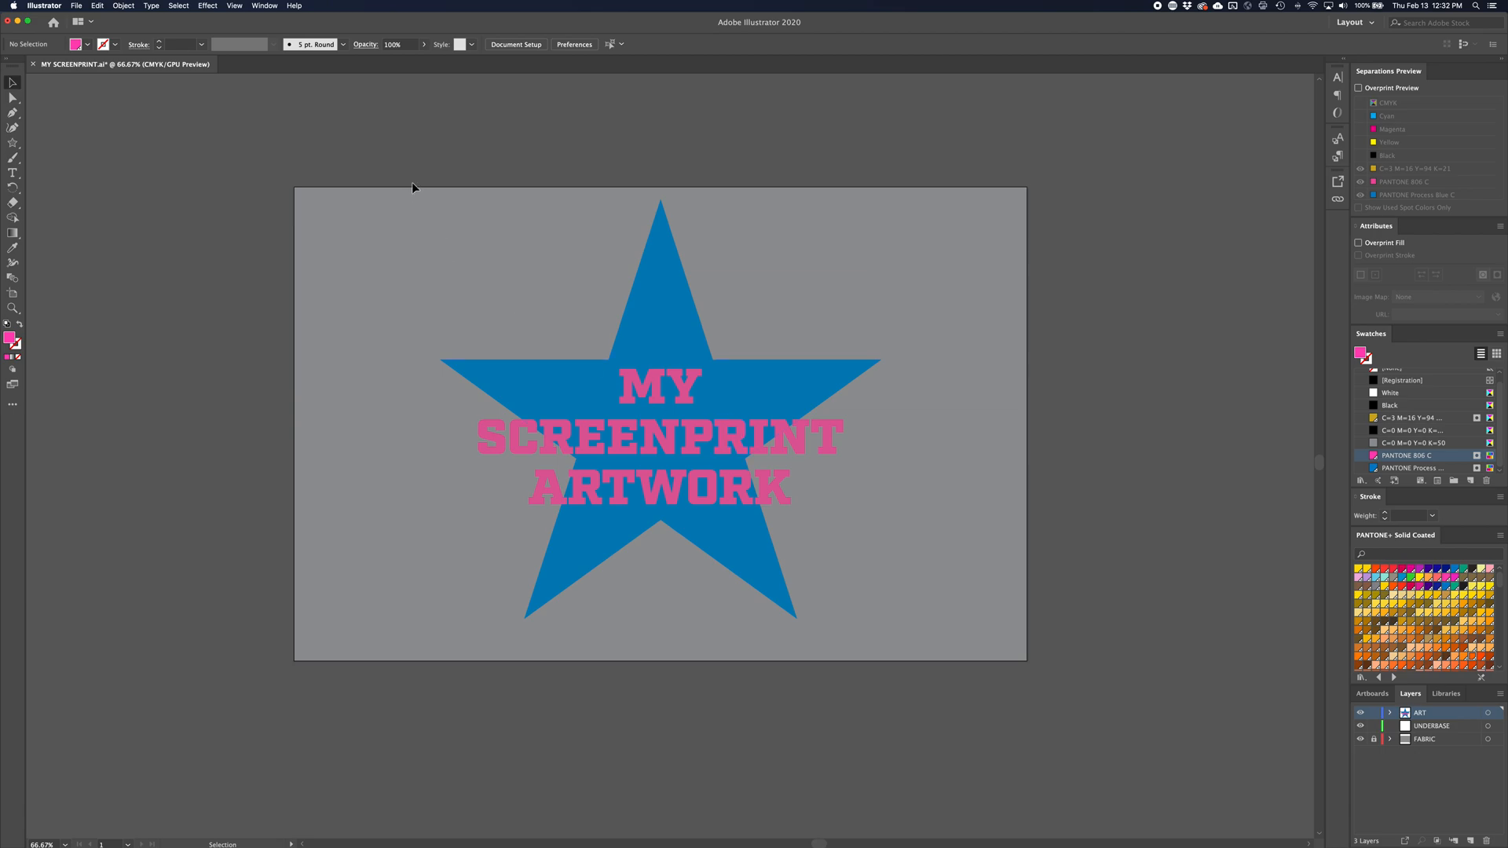
# Copy the star and lettering in place onto the UNDERBASE layer, leaving the ART layer hidden
pyautogui.moveTo(411, 182); pyautogui.dragTo(919, 682)
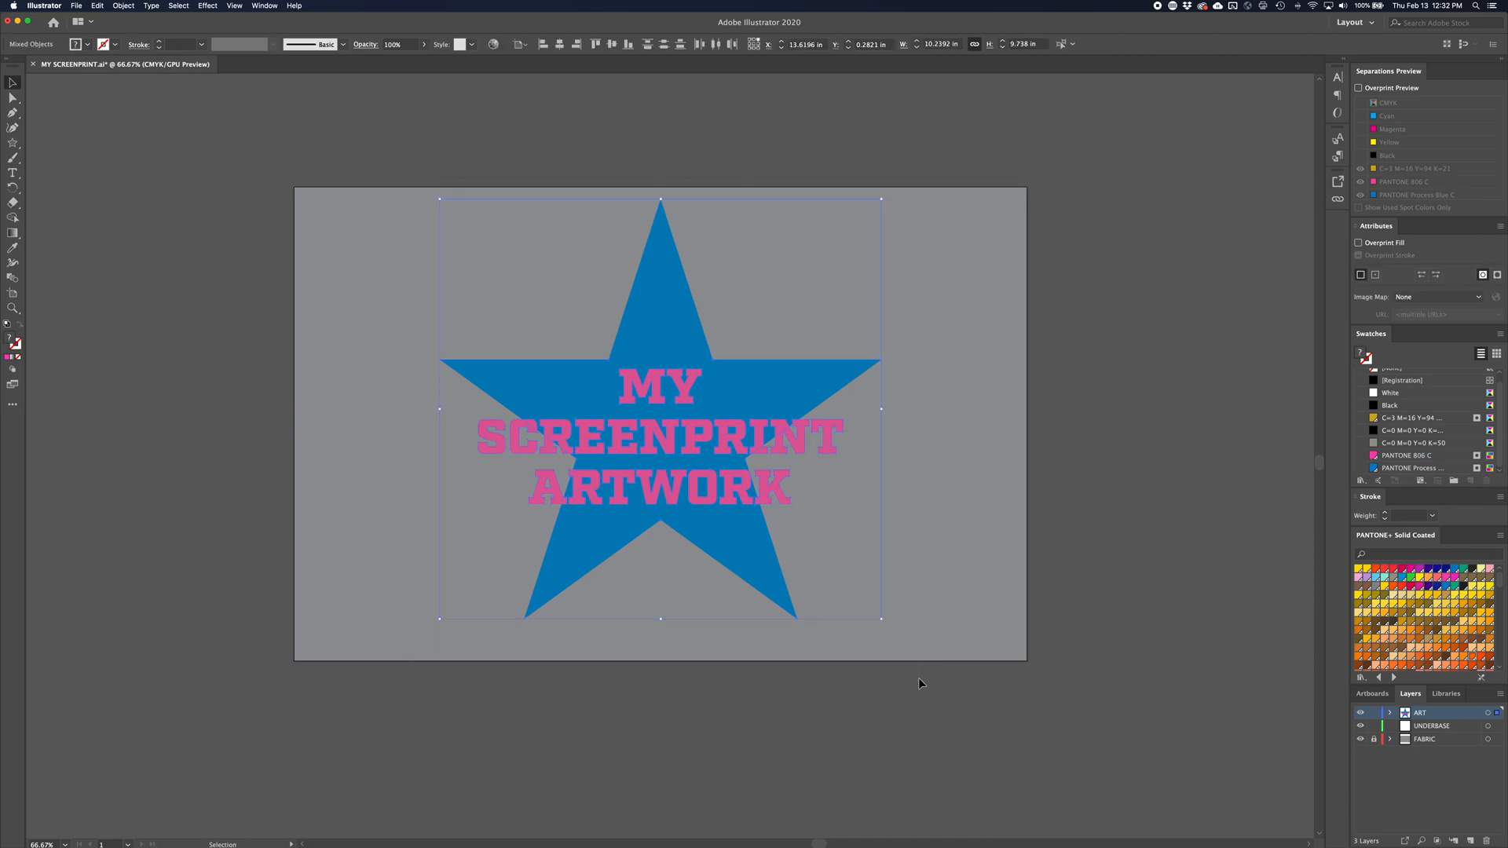
pyautogui.click(1360, 712)
pyautogui.click(1487, 727)
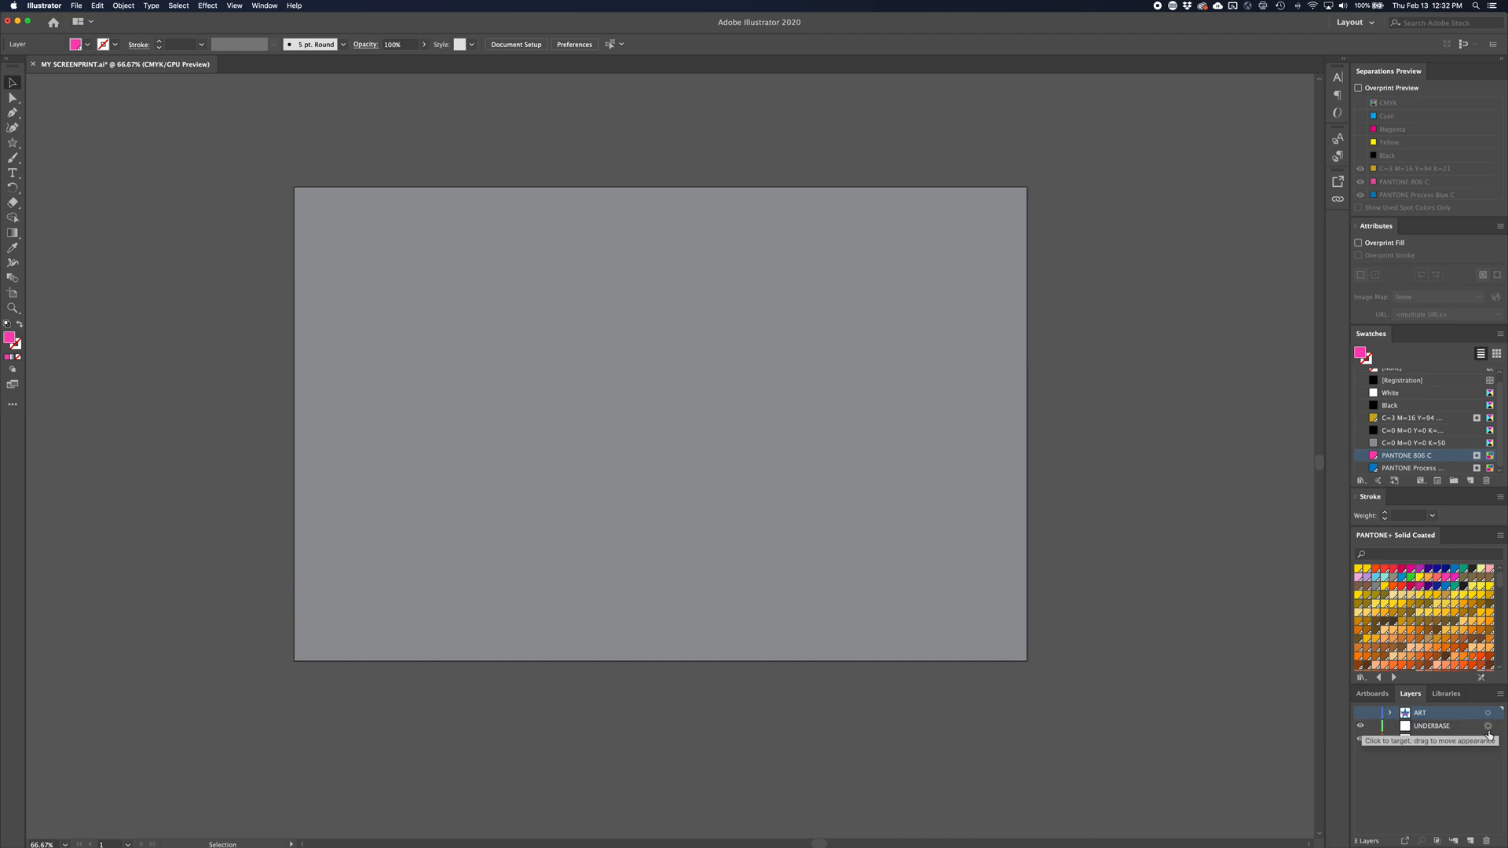
pyautogui.press('super+f')
pyautogui.click(816, 454)
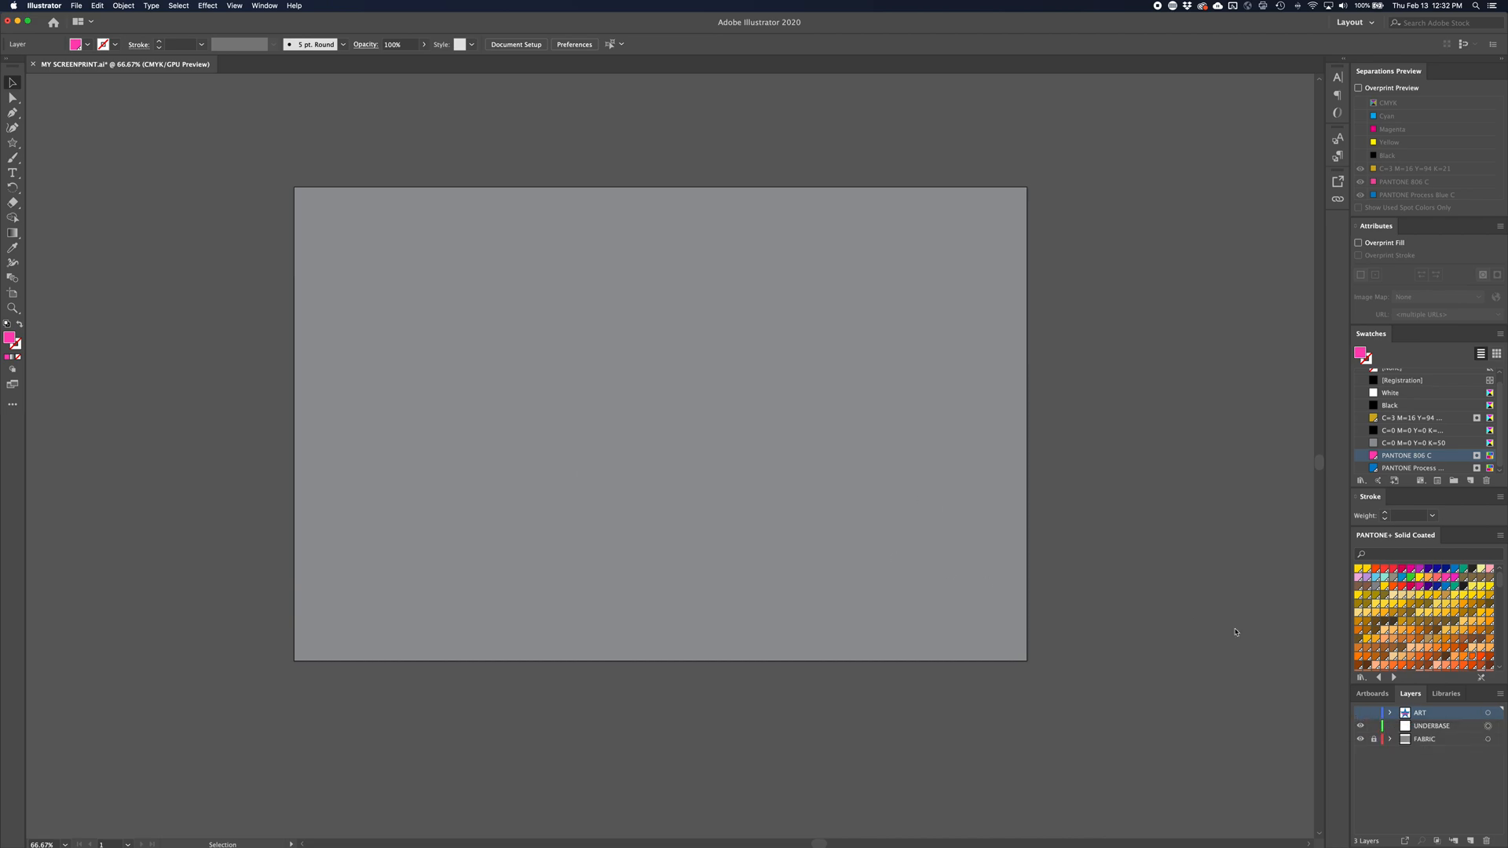
pyautogui.click(1463, 728)
pyautogui.press('super+f')
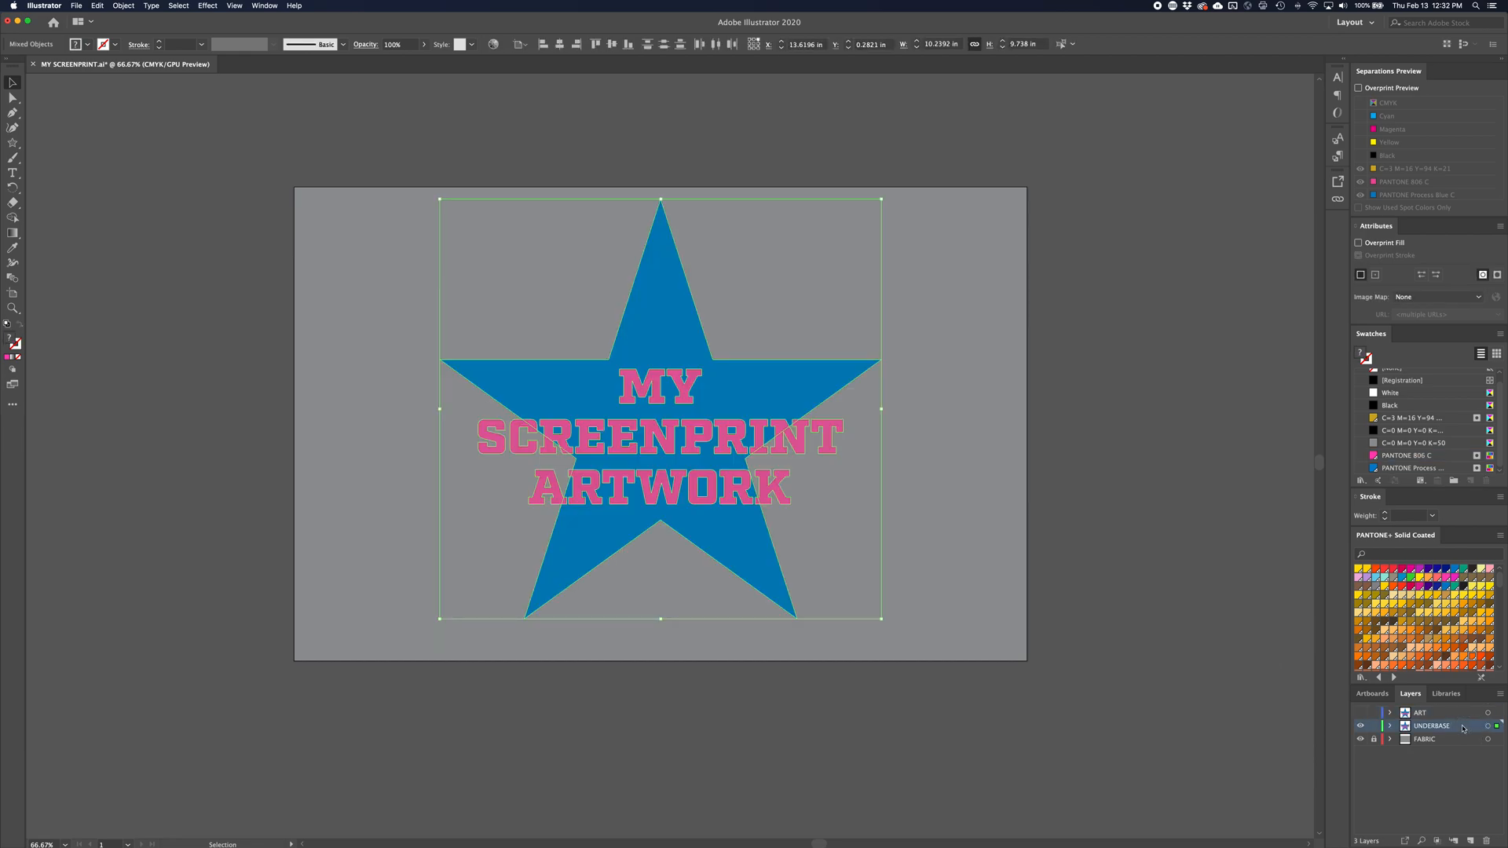
pyautogui.click(1361, 725)
pyautogui.click(1361, 724)
pyautogui.click(1361, 722)
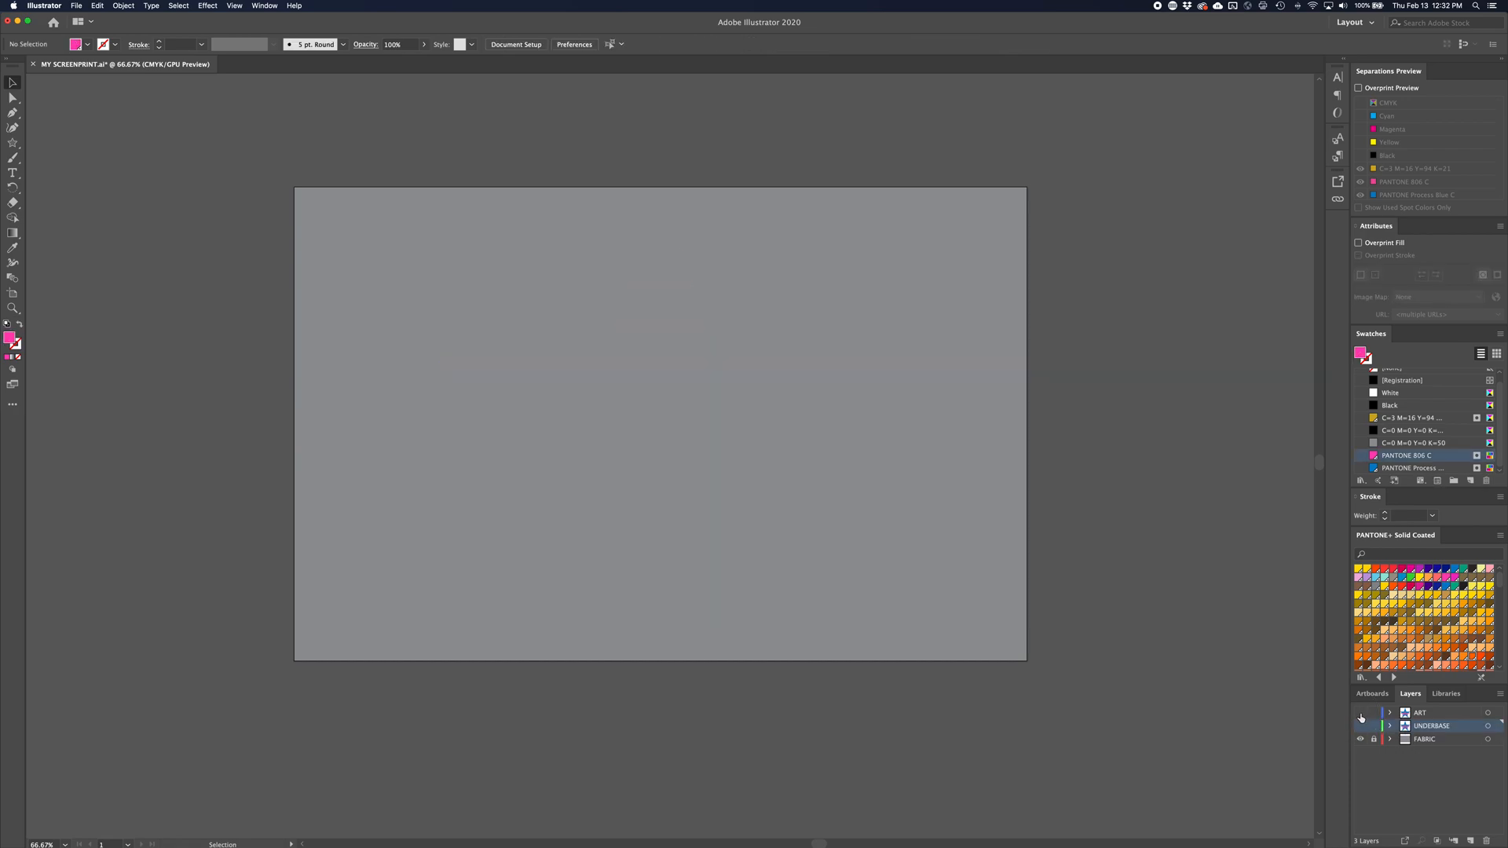
pyautogui.click(1361, 727)
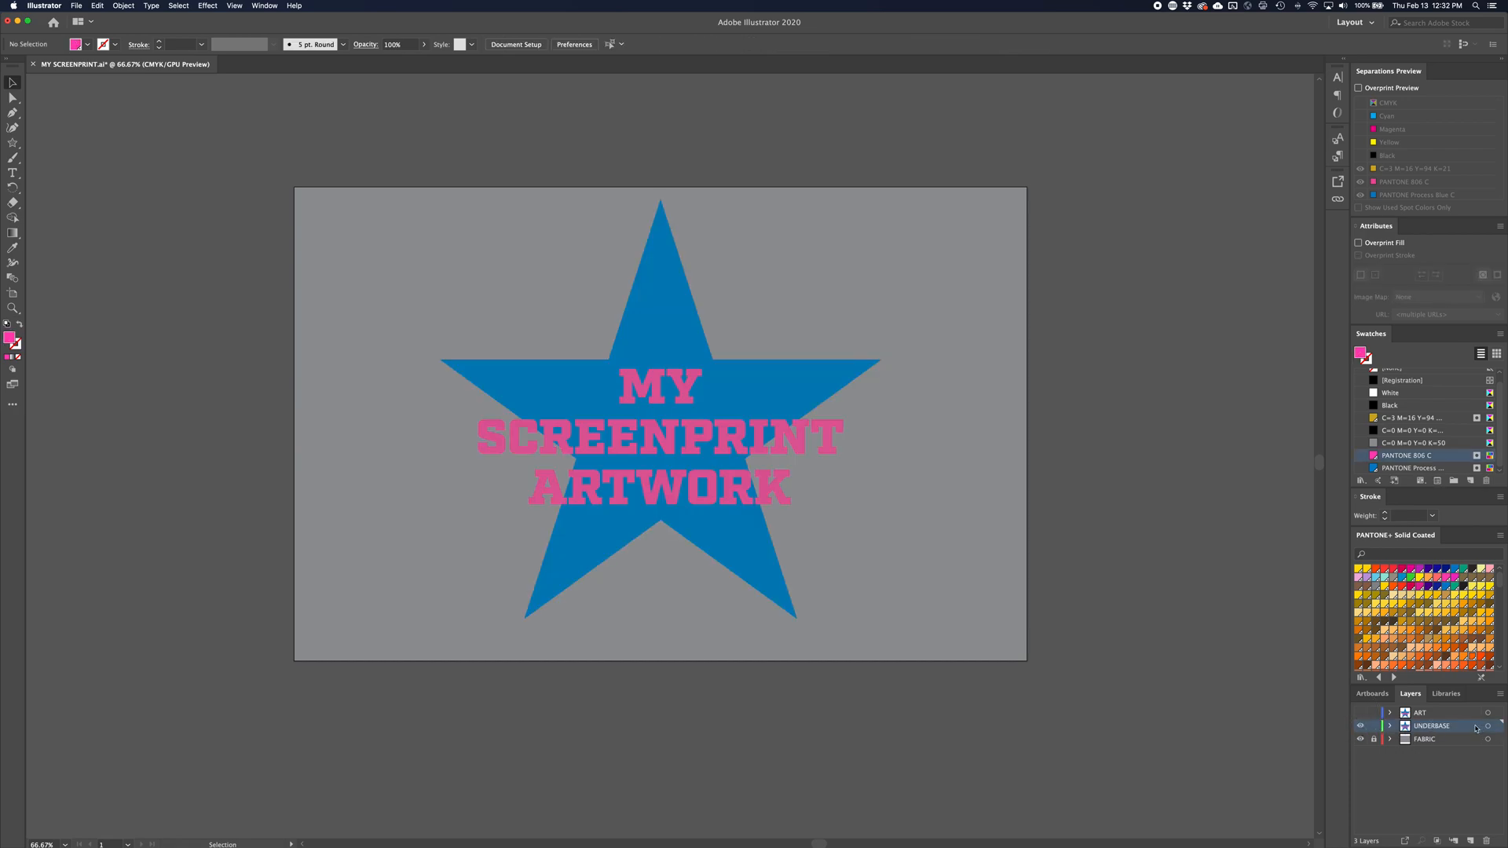
# Merge the star and lettering on the UNDERBASE layer into one shape with Pathfinder's Unite
pyautogui.click(650, 449)
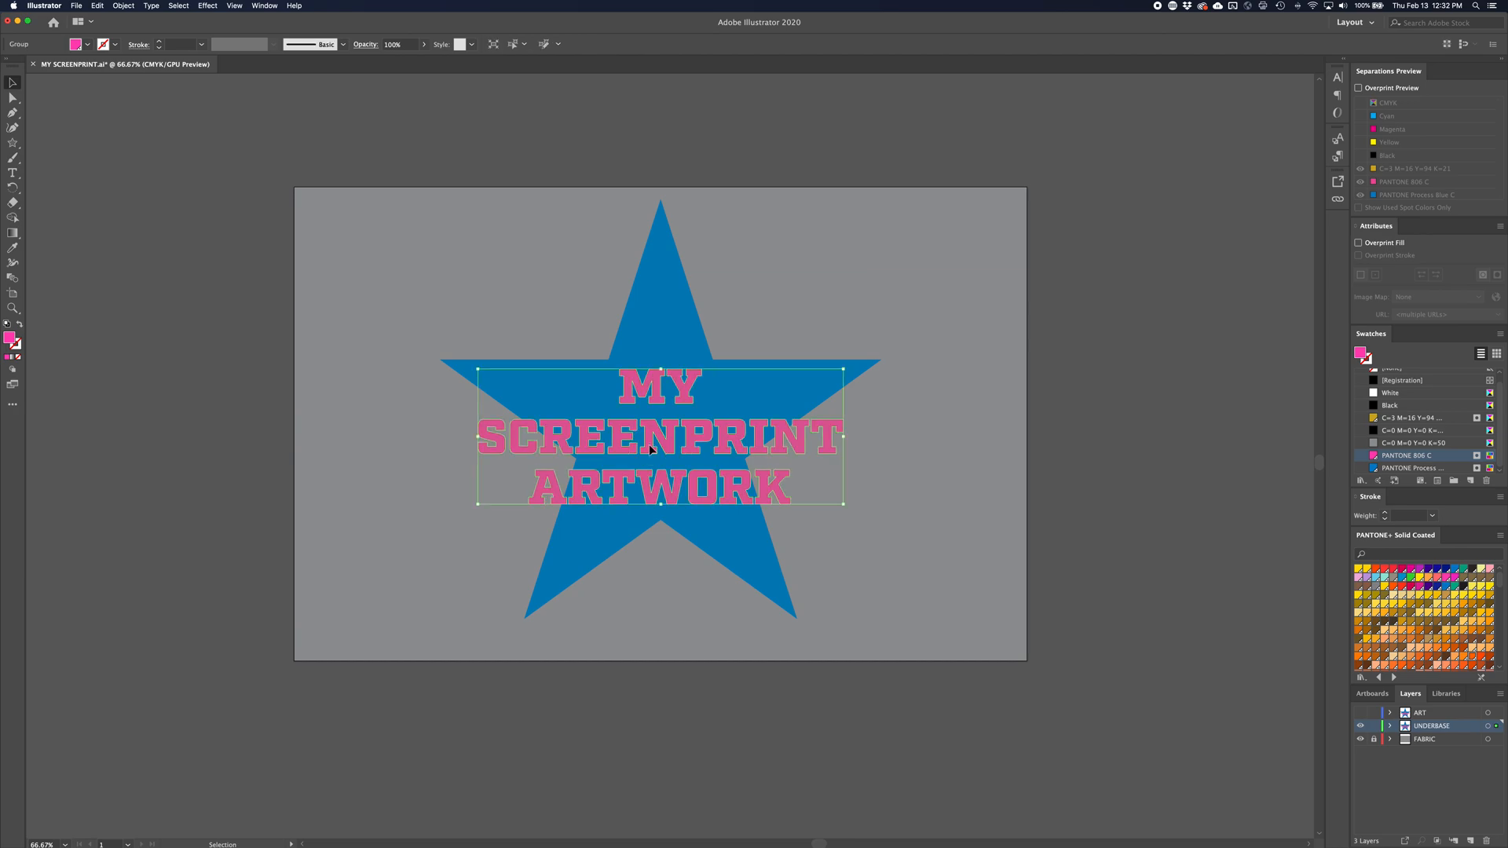
pyautogui.keyDown('shift'); pyautogui.click(655, 345); pyautogui.keyUp('shift')
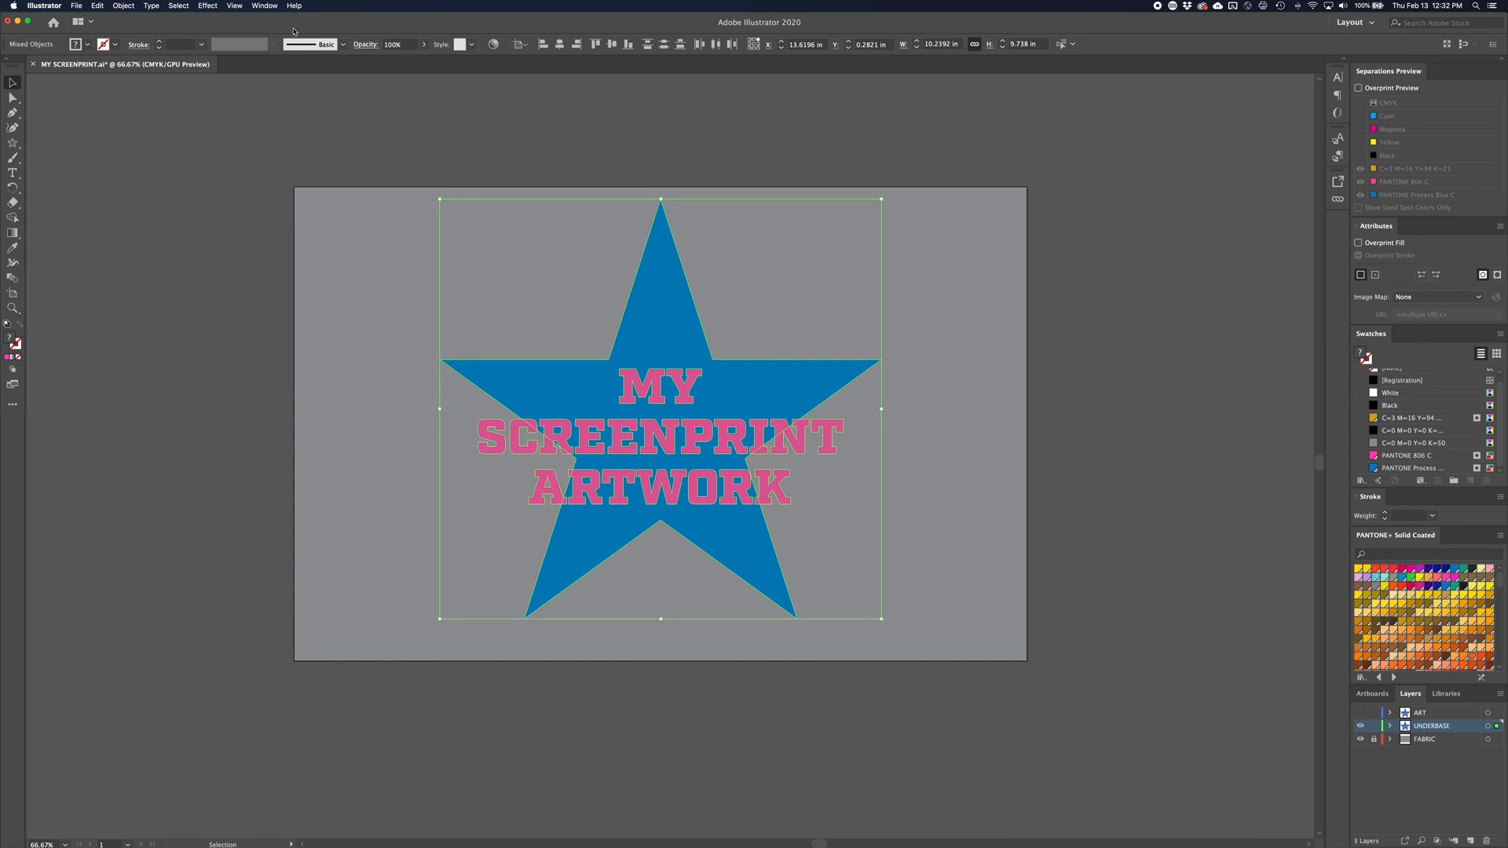
pyautogui.click(265, 6)
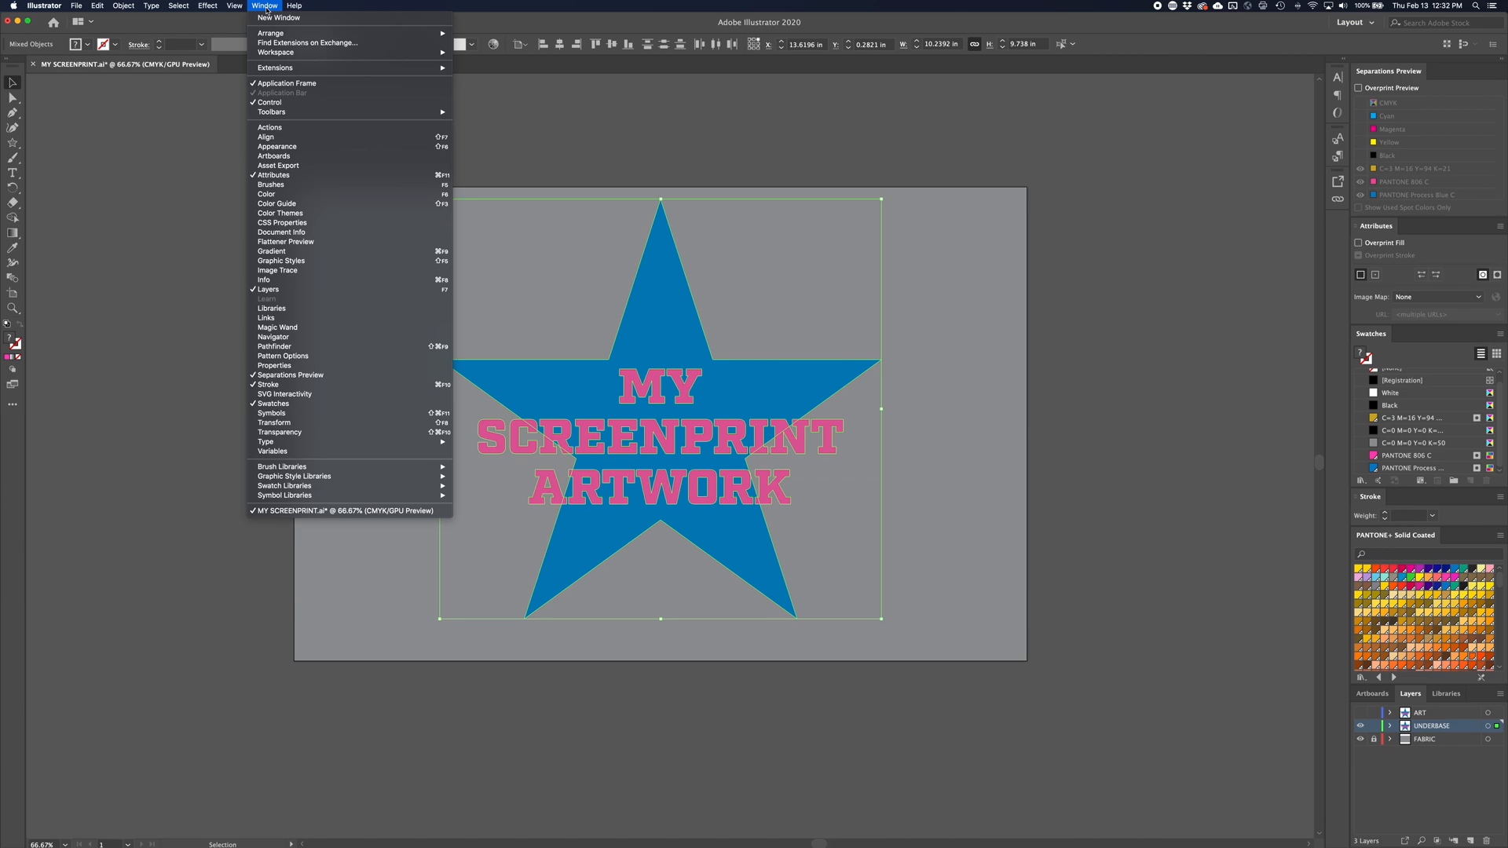
pyautogui.click(303, 348)
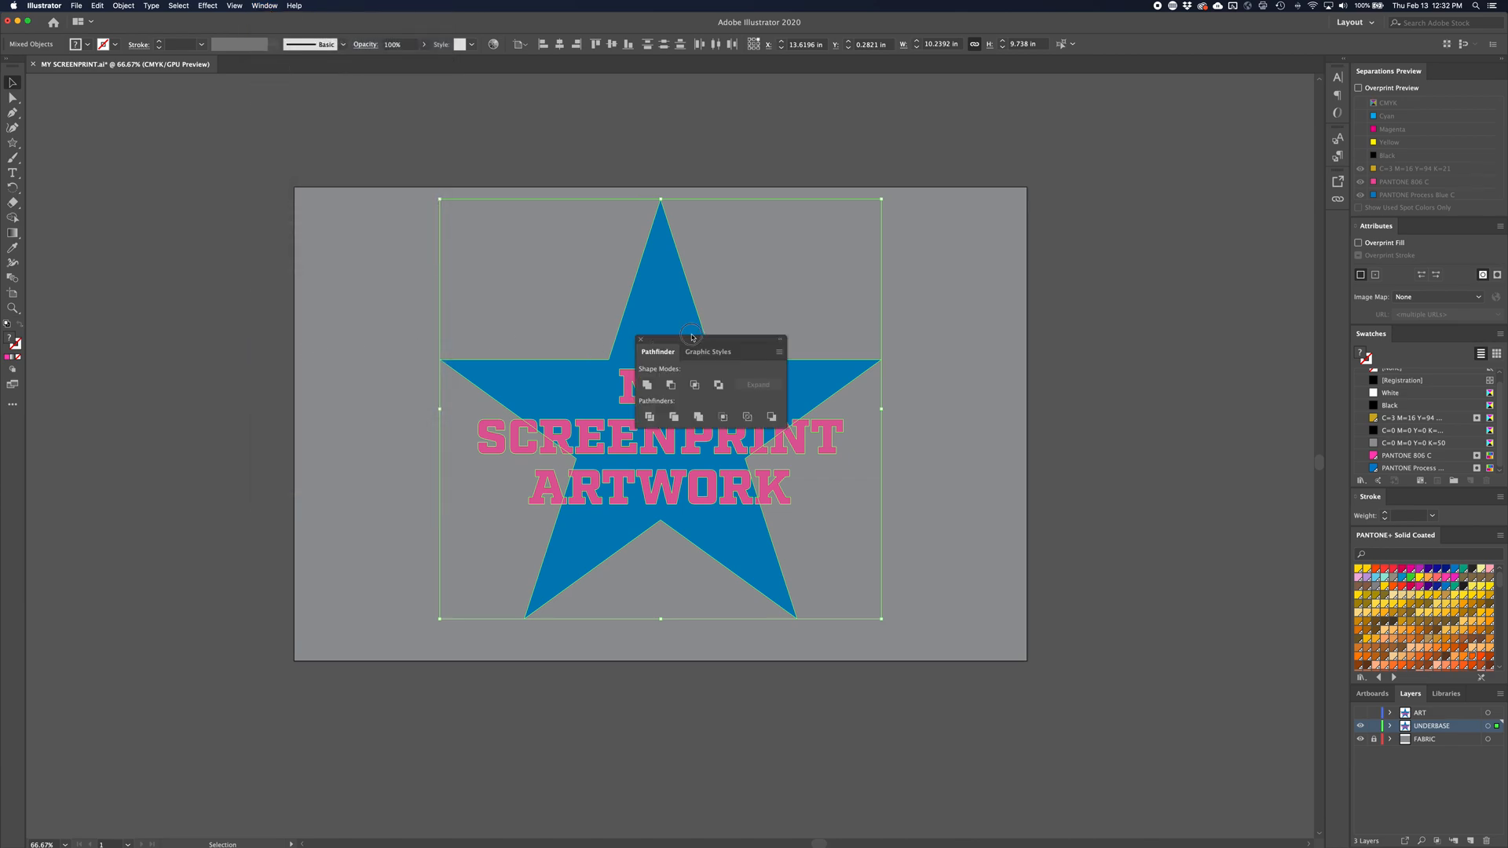
pyautogui.moveTo(692, 337); pyautogui.dragTo(1108, 164)
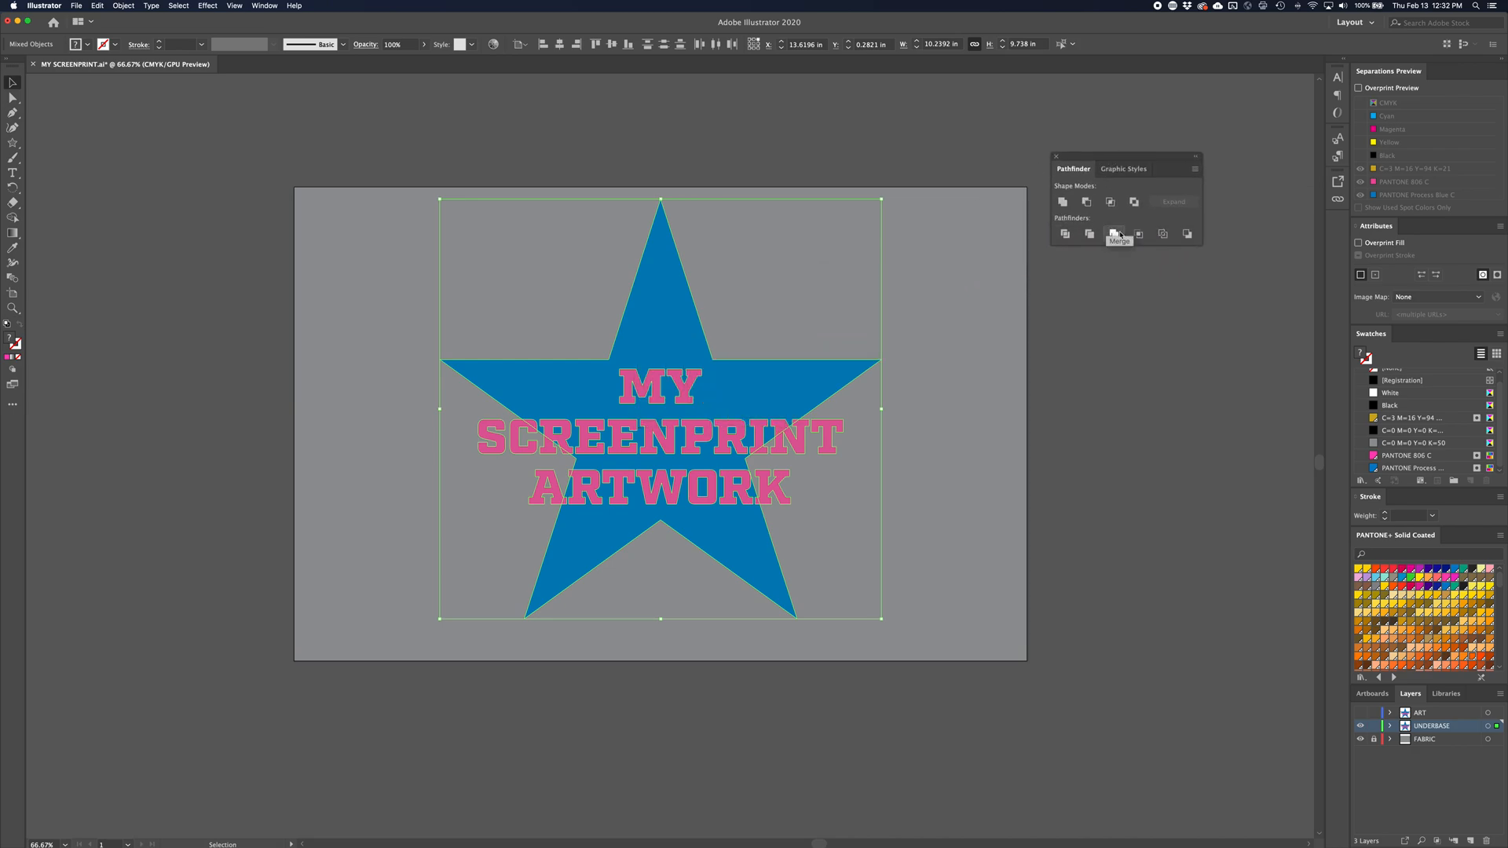
pyautogui.click(1061, 203)
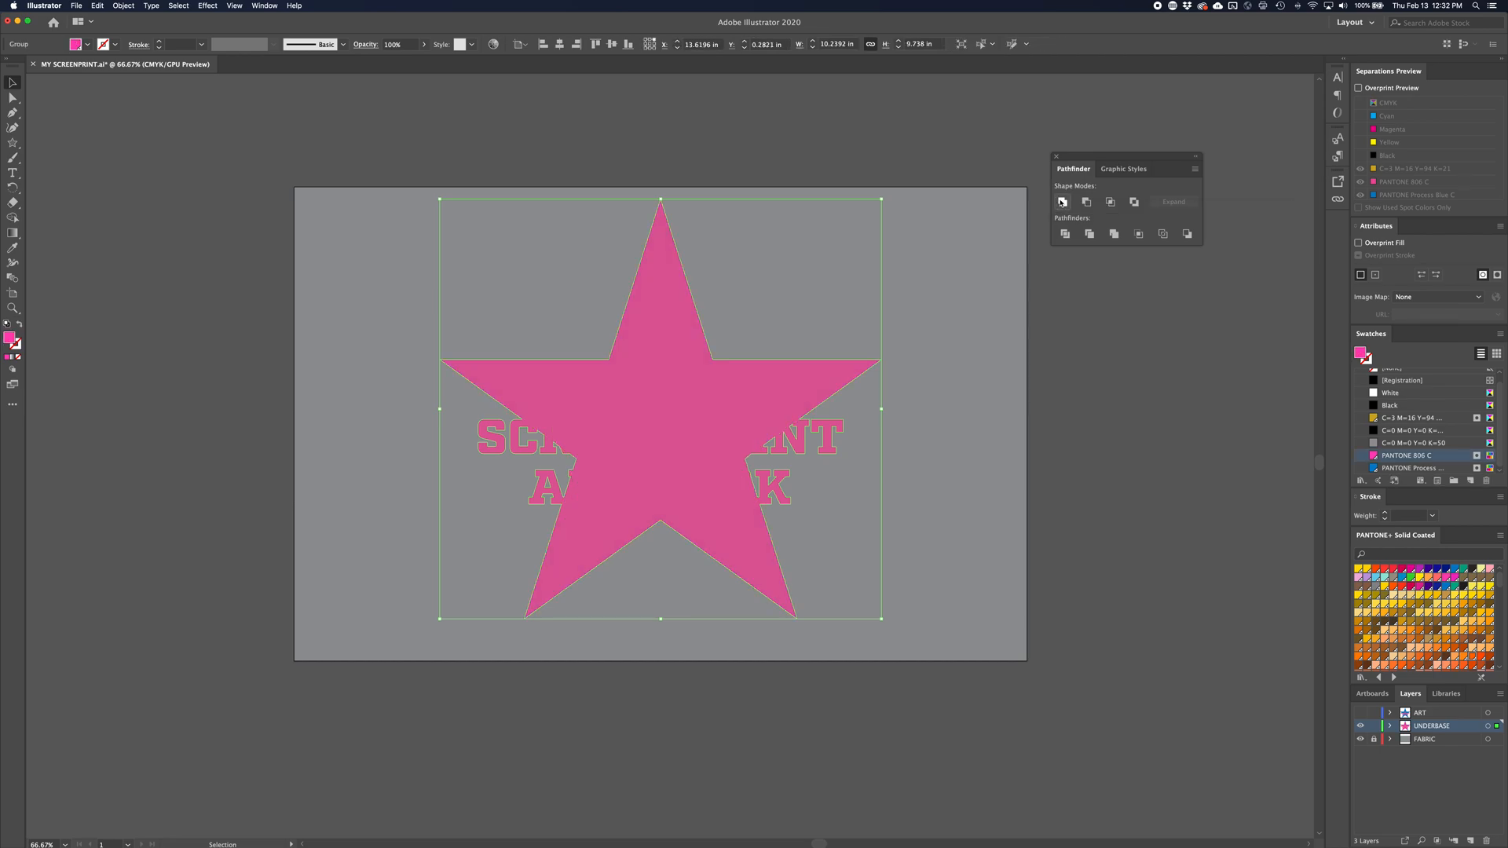
# Fill the united underbase shape with PANTONE 382 C from the PANTONE+ Solid Coated library
pyautogui.press('z')
pyautogui.moveTo(550, 495); pyautogui.dragTo(794, 493)
pyautogui.click(745, 524)
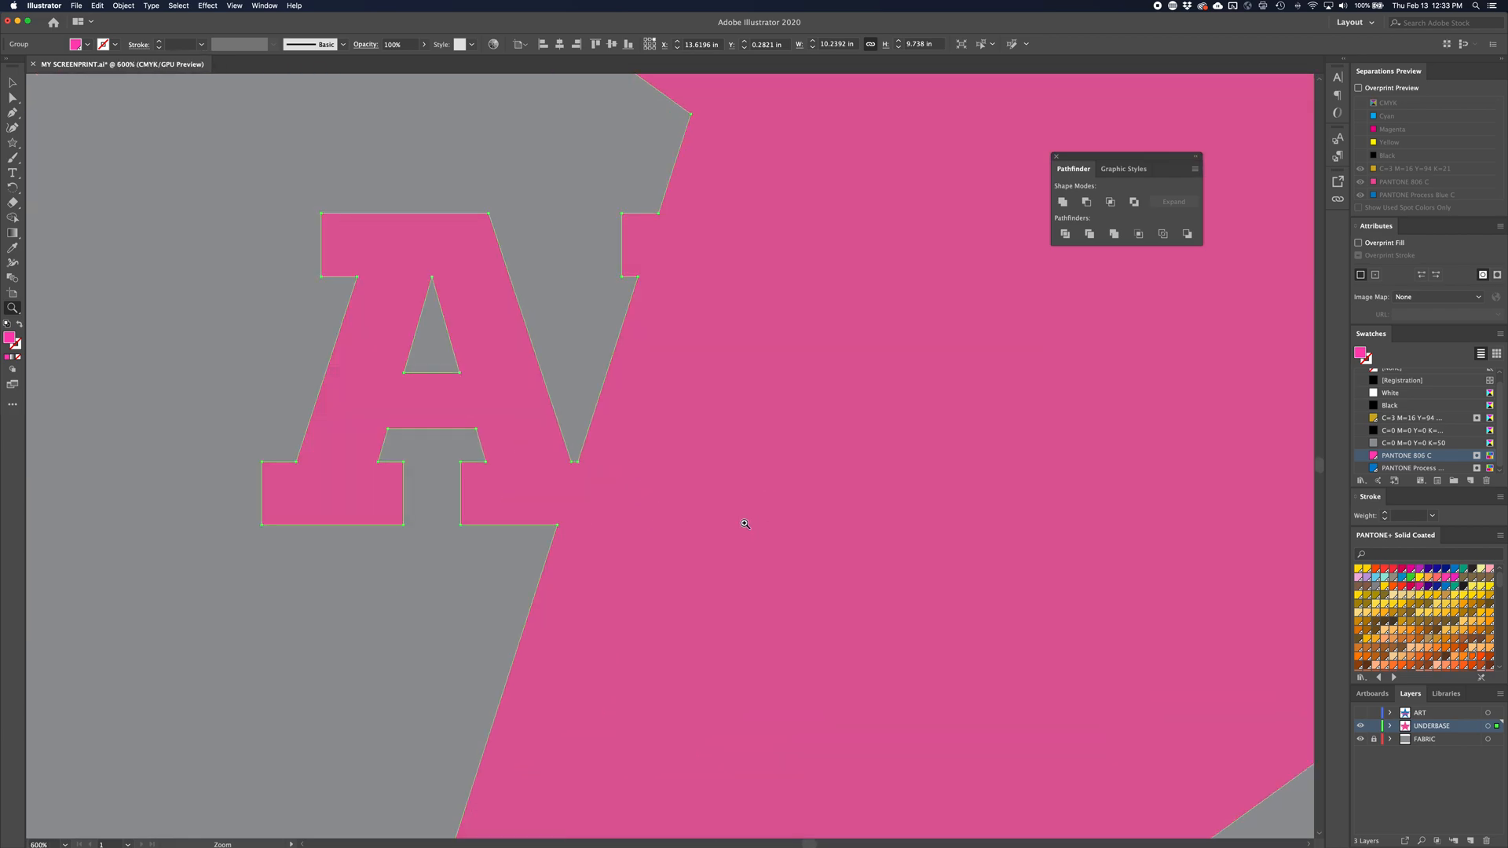
pyautogui.press('super+1')
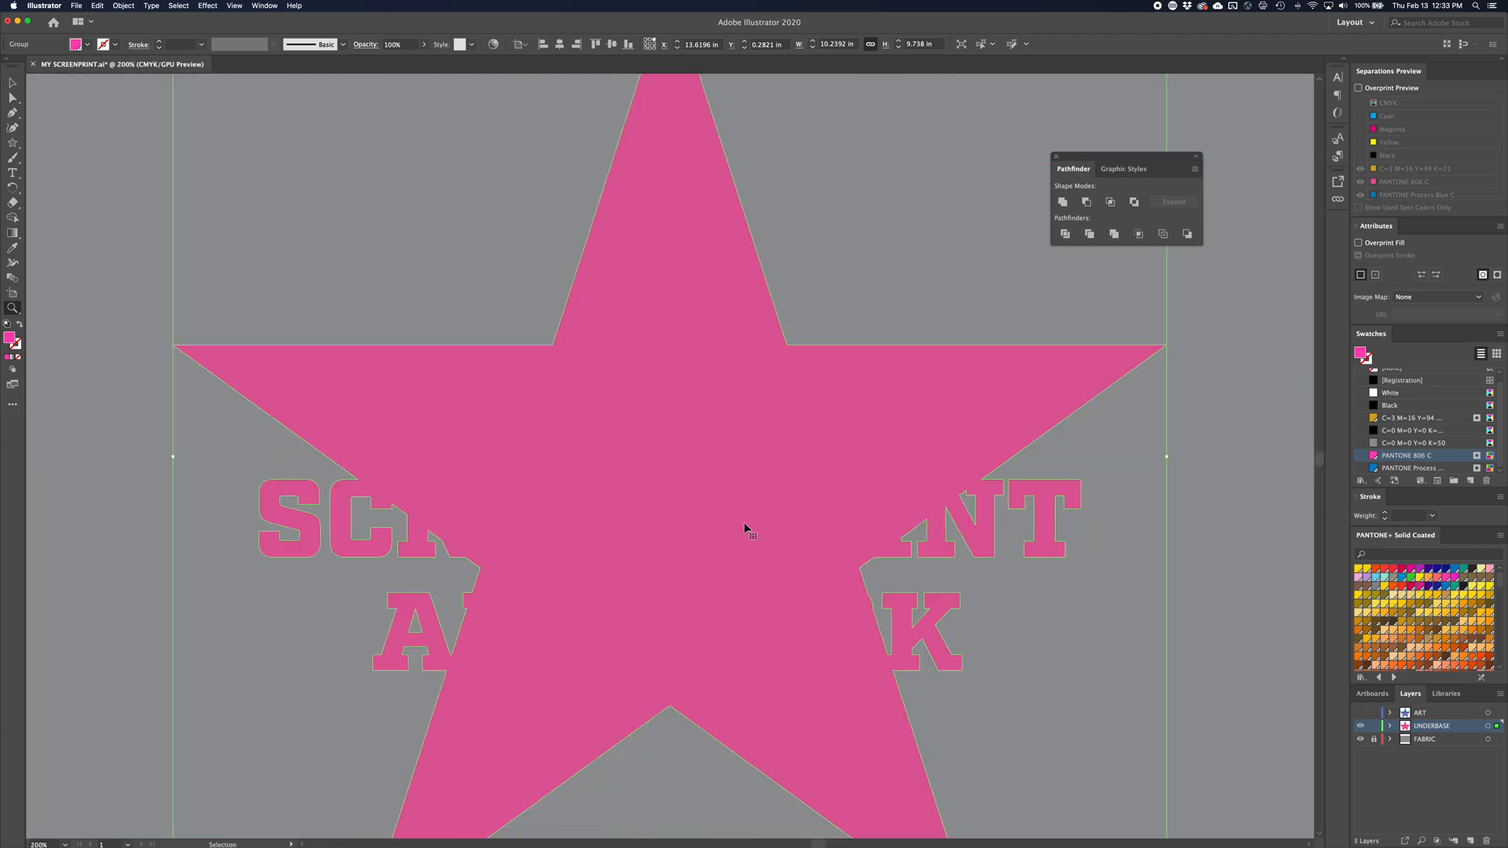
pyautogui.press('v')
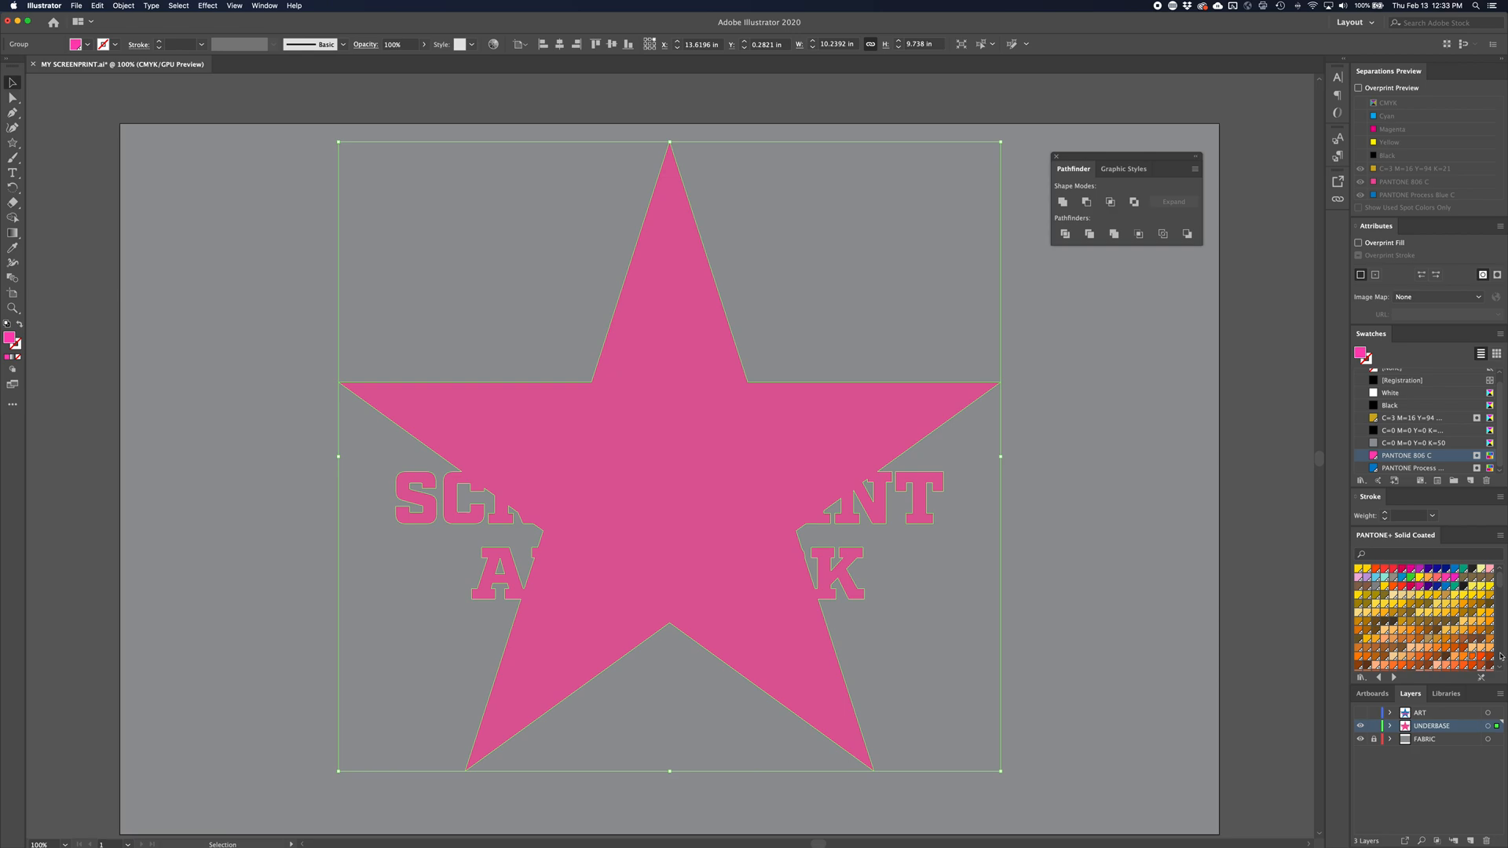
pyautogui.moveTo(1501, 580); pyautogui.dragTo(1501, 640)
pyautogui.click(1448, 639)
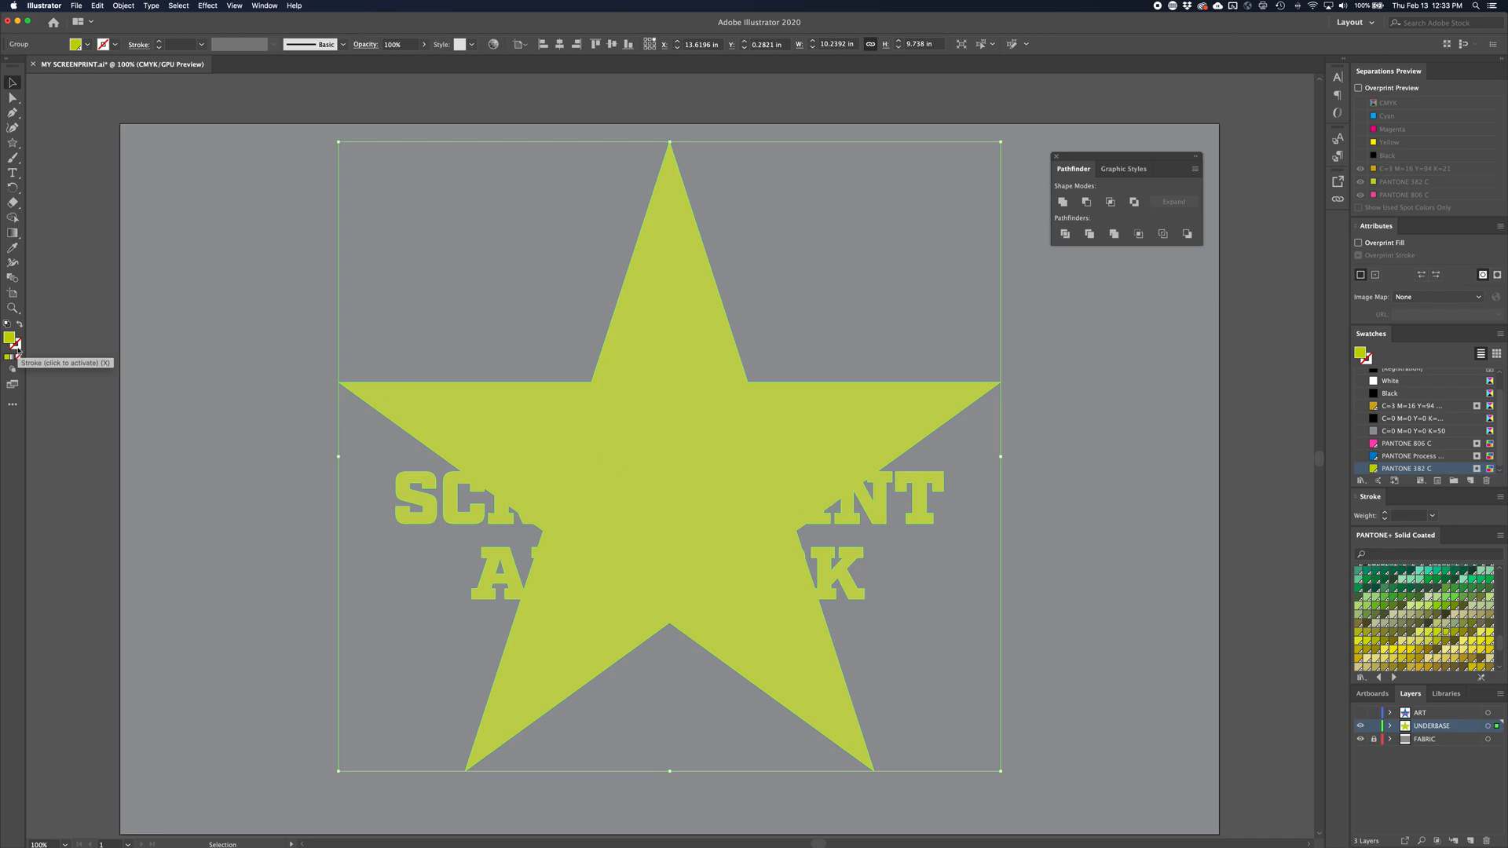
pyautogui.click(124, 6)
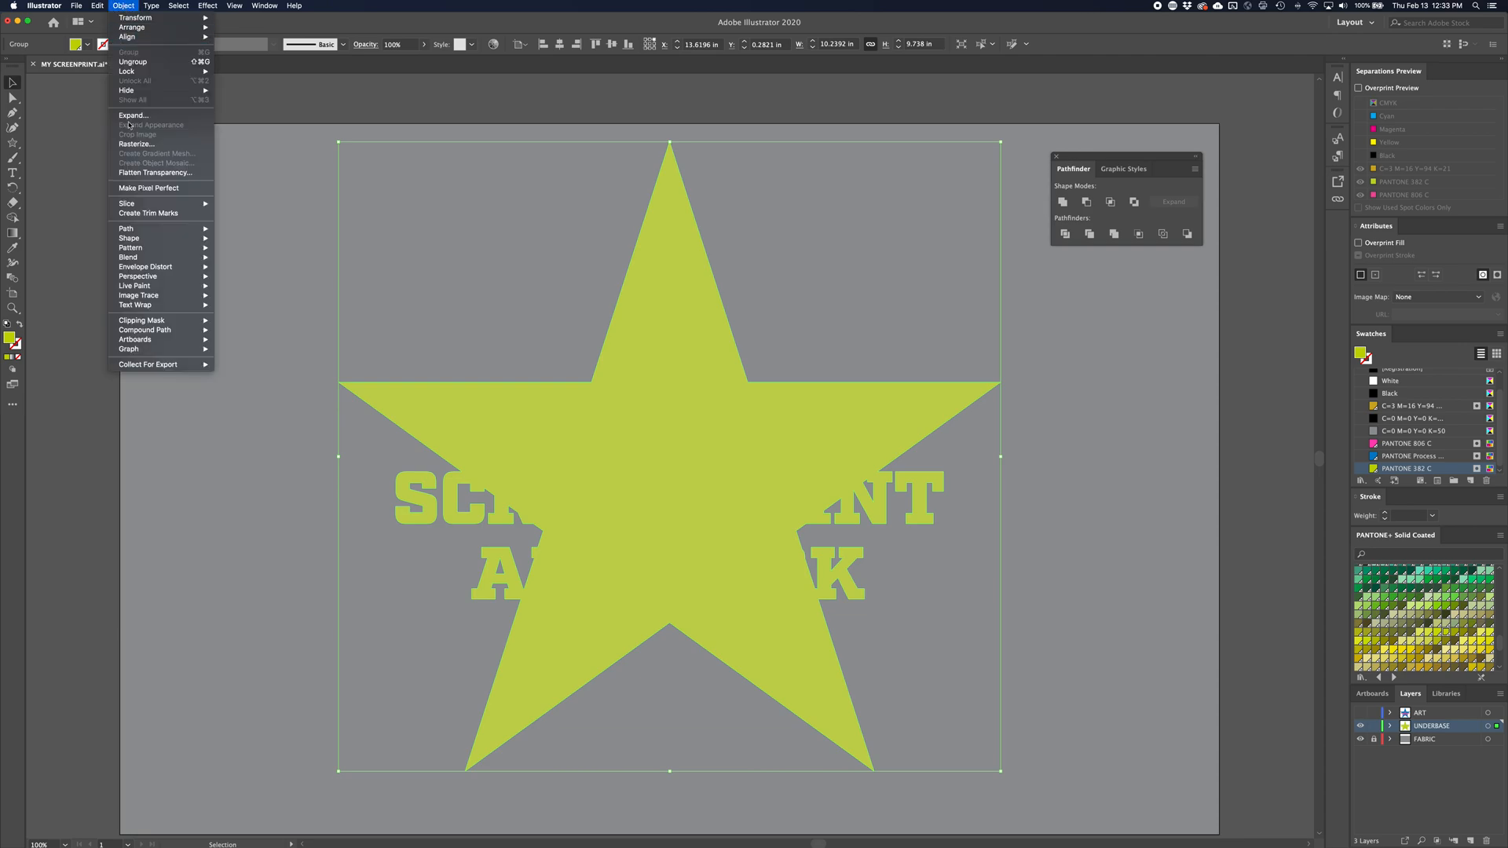
pyautogui.moveTo(157, 229)
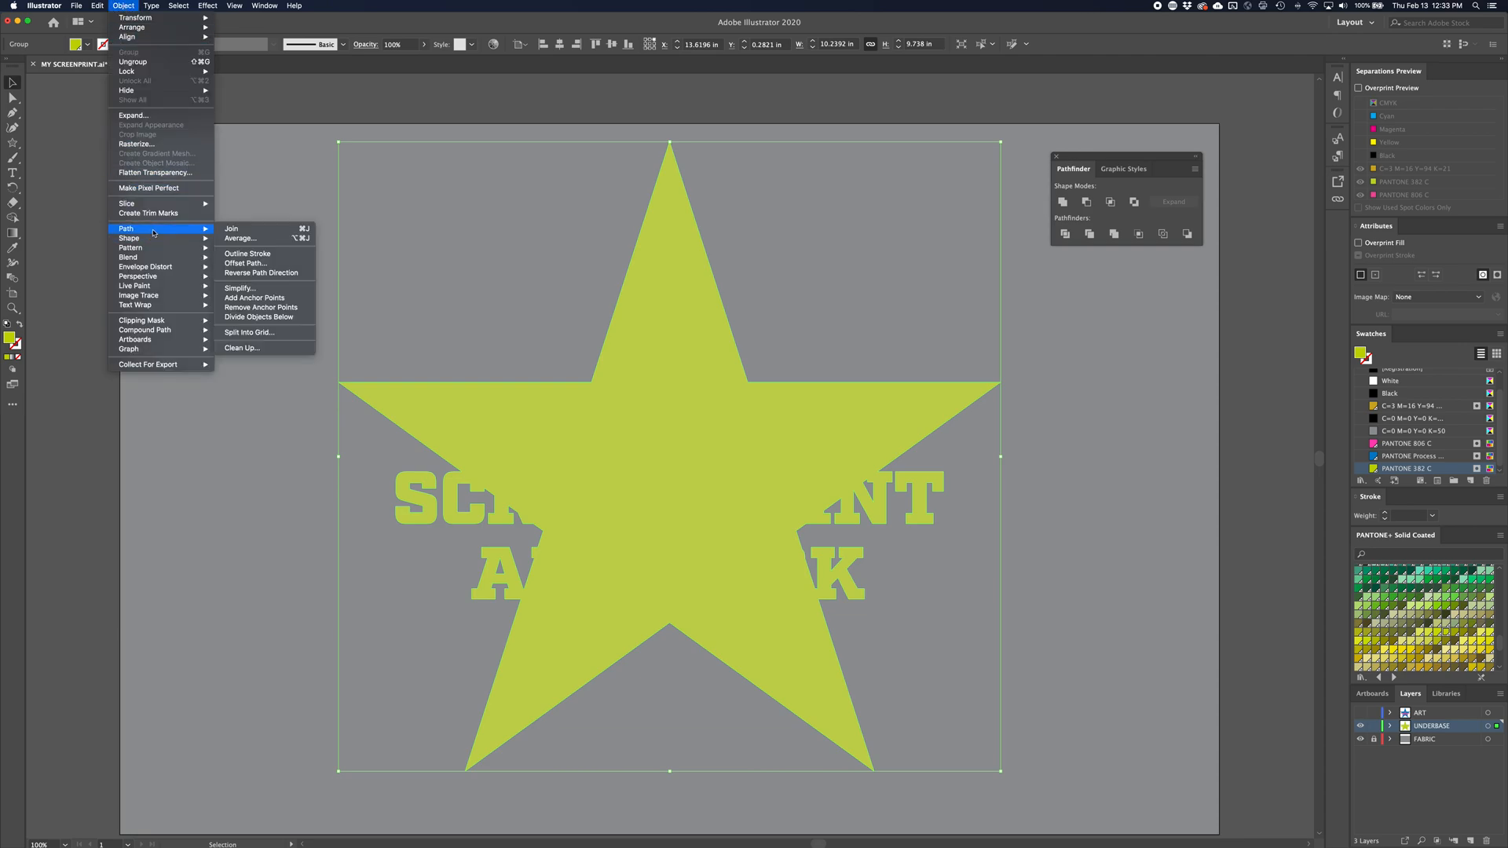
pyautogui.click(268, 263)
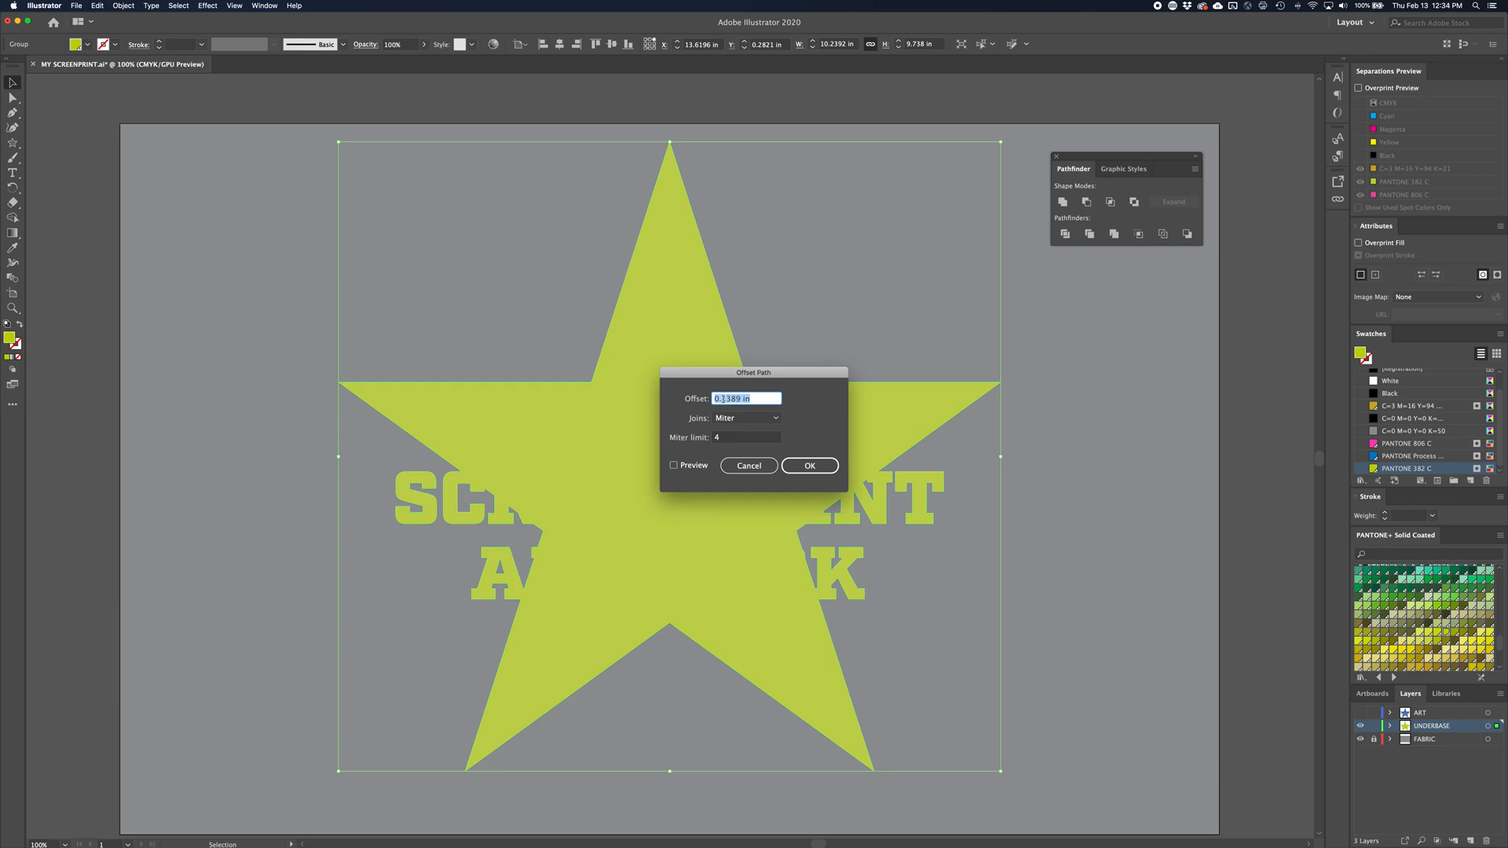
pyautogui.click(746, 466)
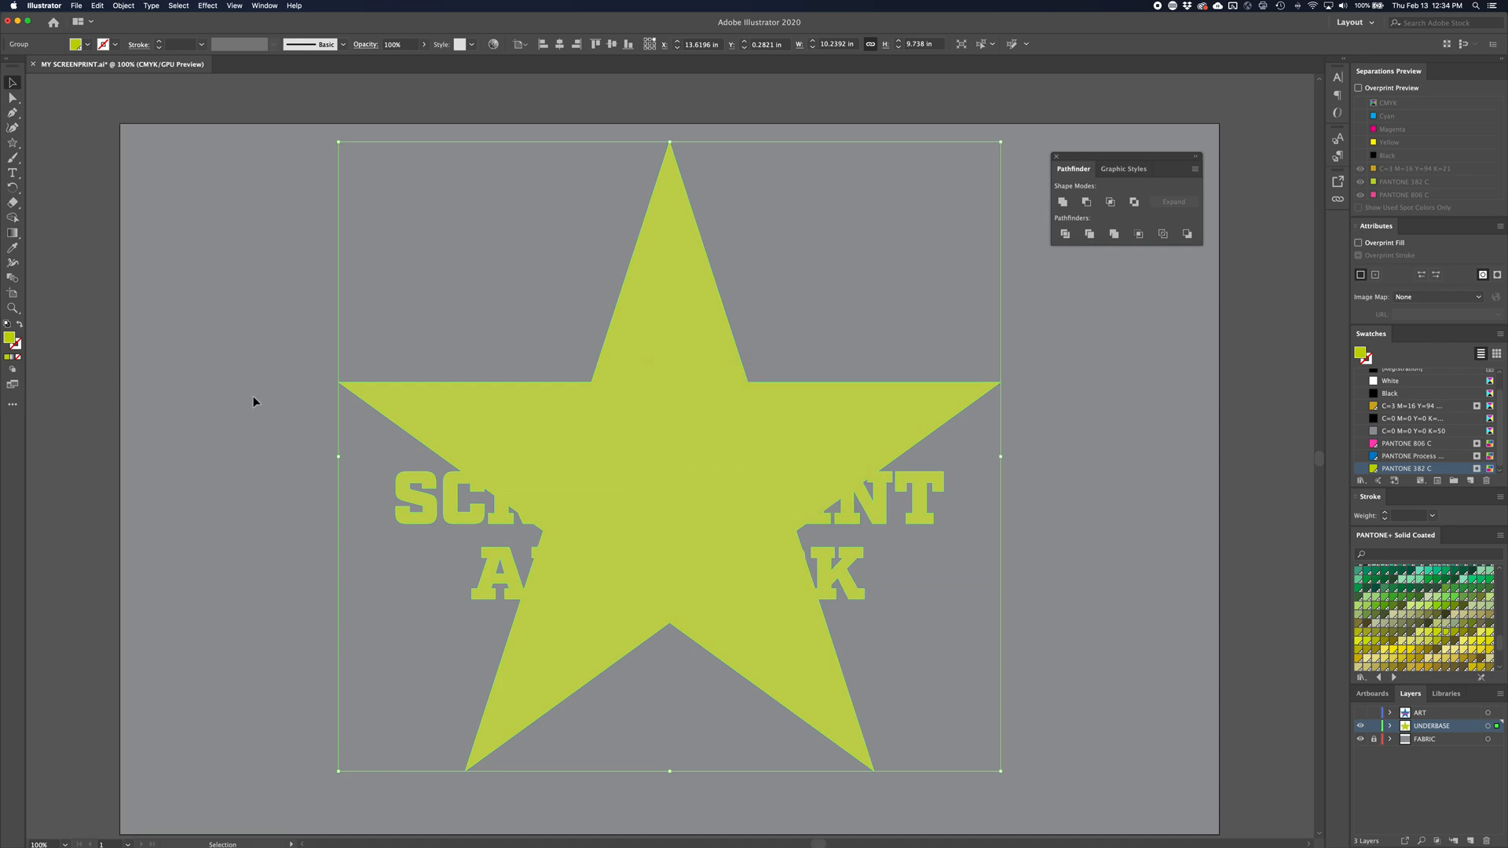
# Create a global process color swatch with C=0, M=100, Y=0, K=50 and apply it to the underbase shape's stroke
pyautogui.click(18, 346)
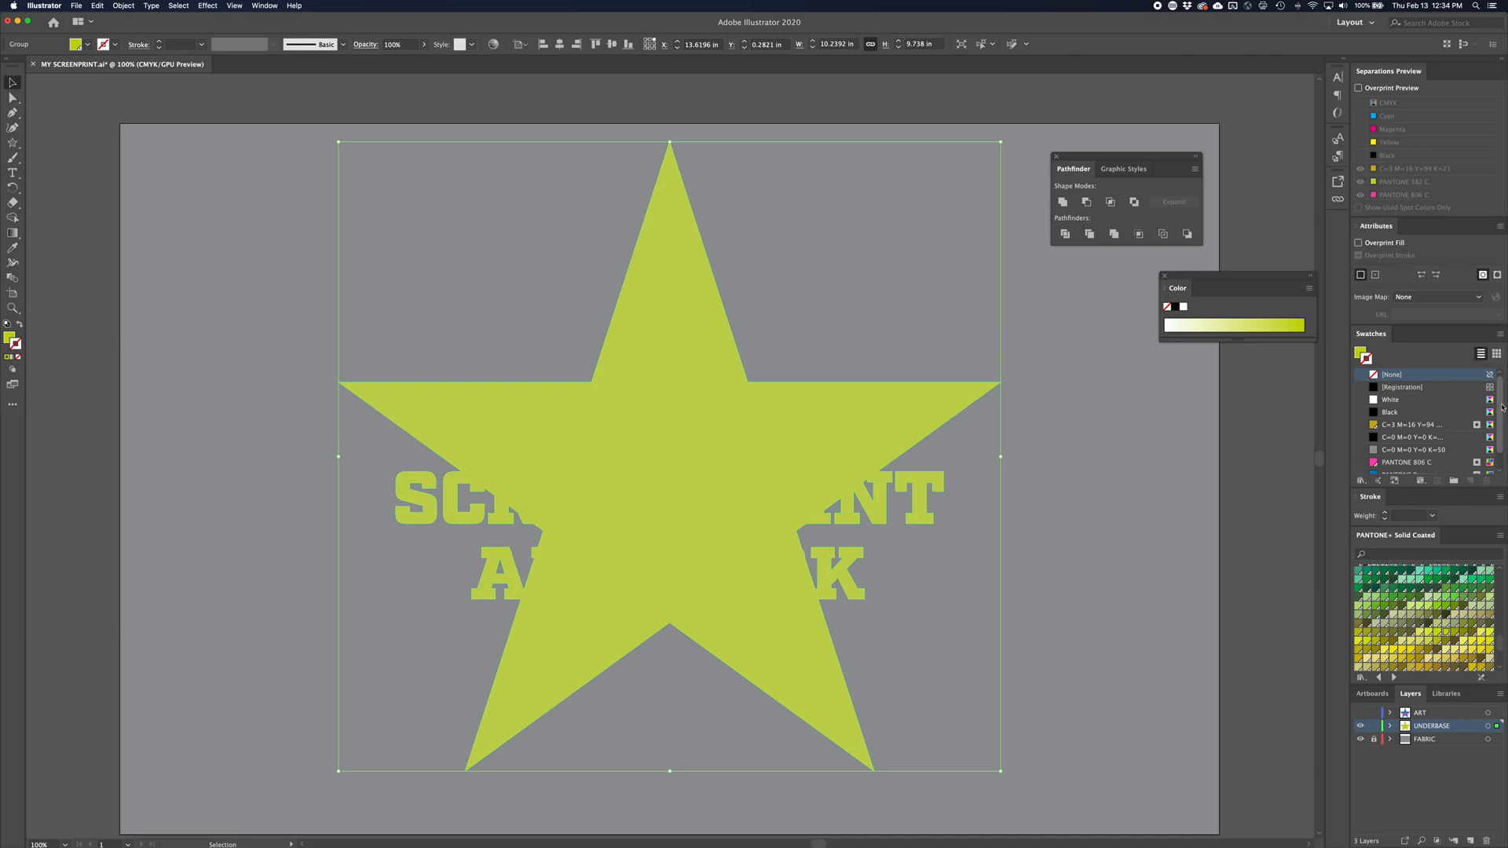
pyautogui.scroll(-2, 1430, 428)
pyautogui.click(1437, 430)
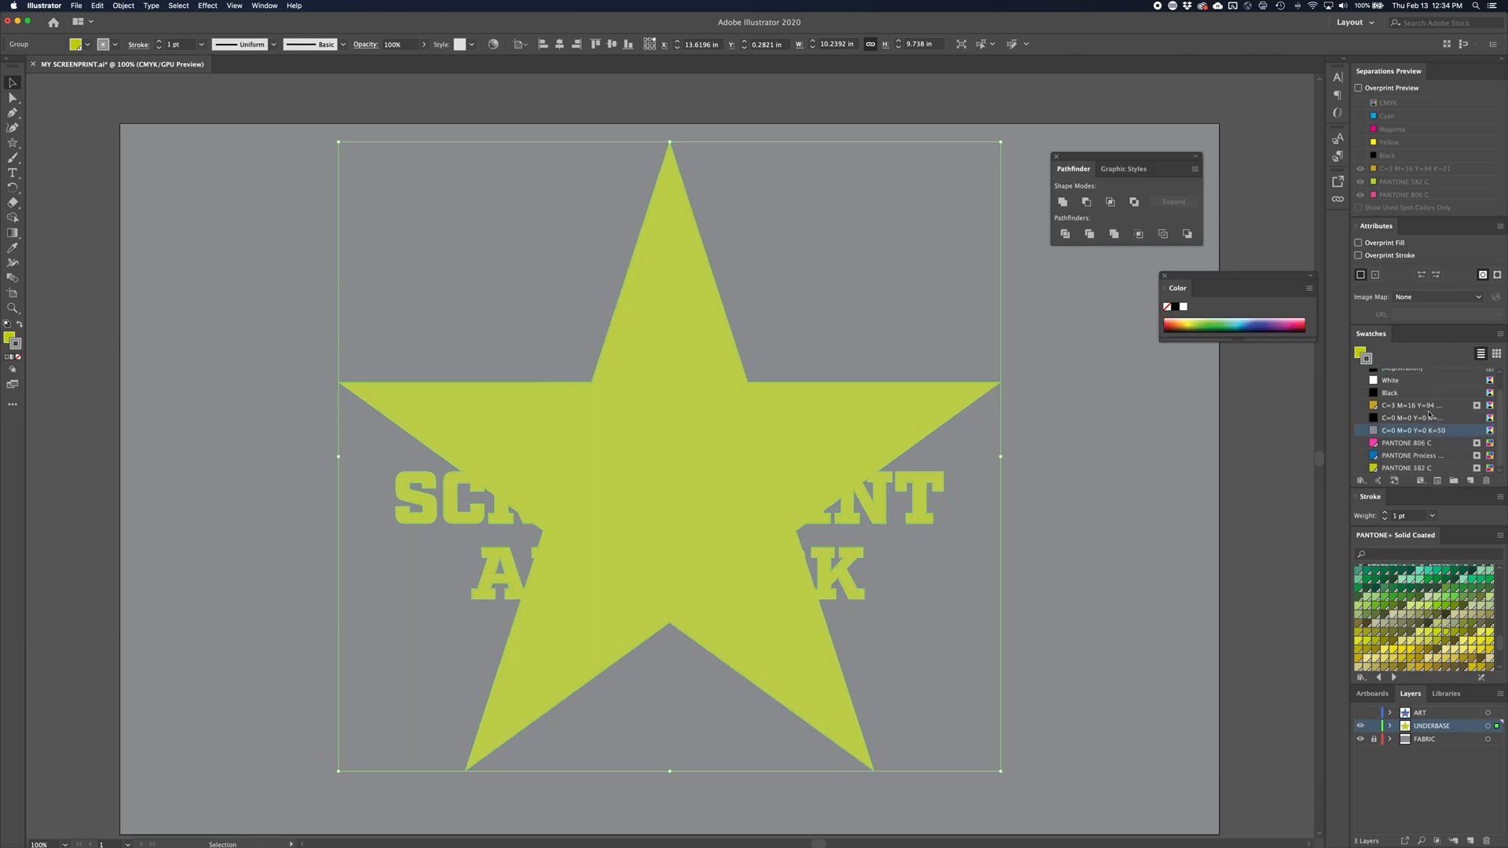
pyautogui.scroll(1, 1500, 416)
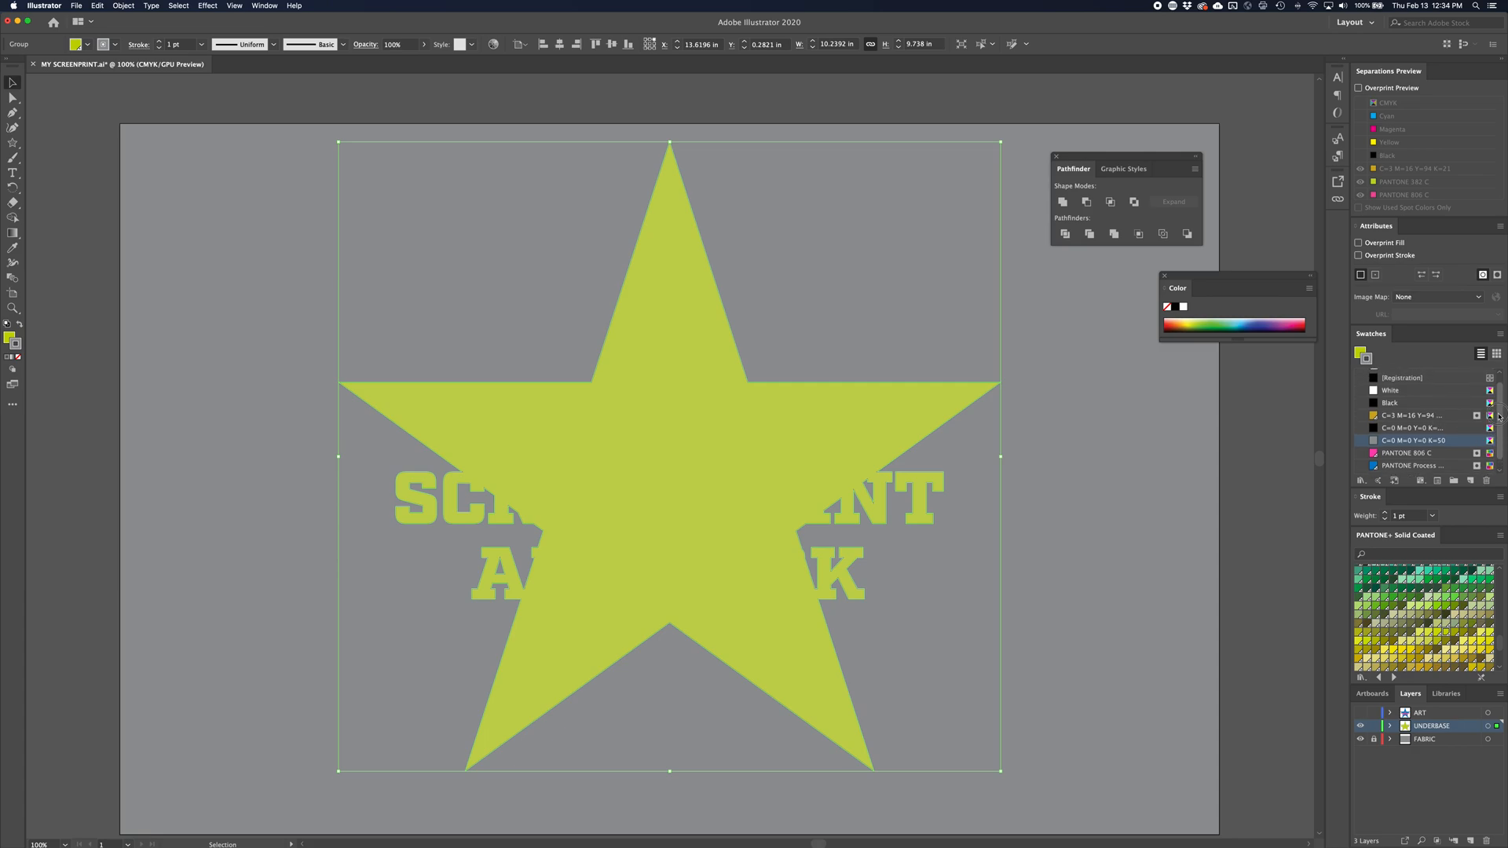
pyautogui.click(1471, 480)
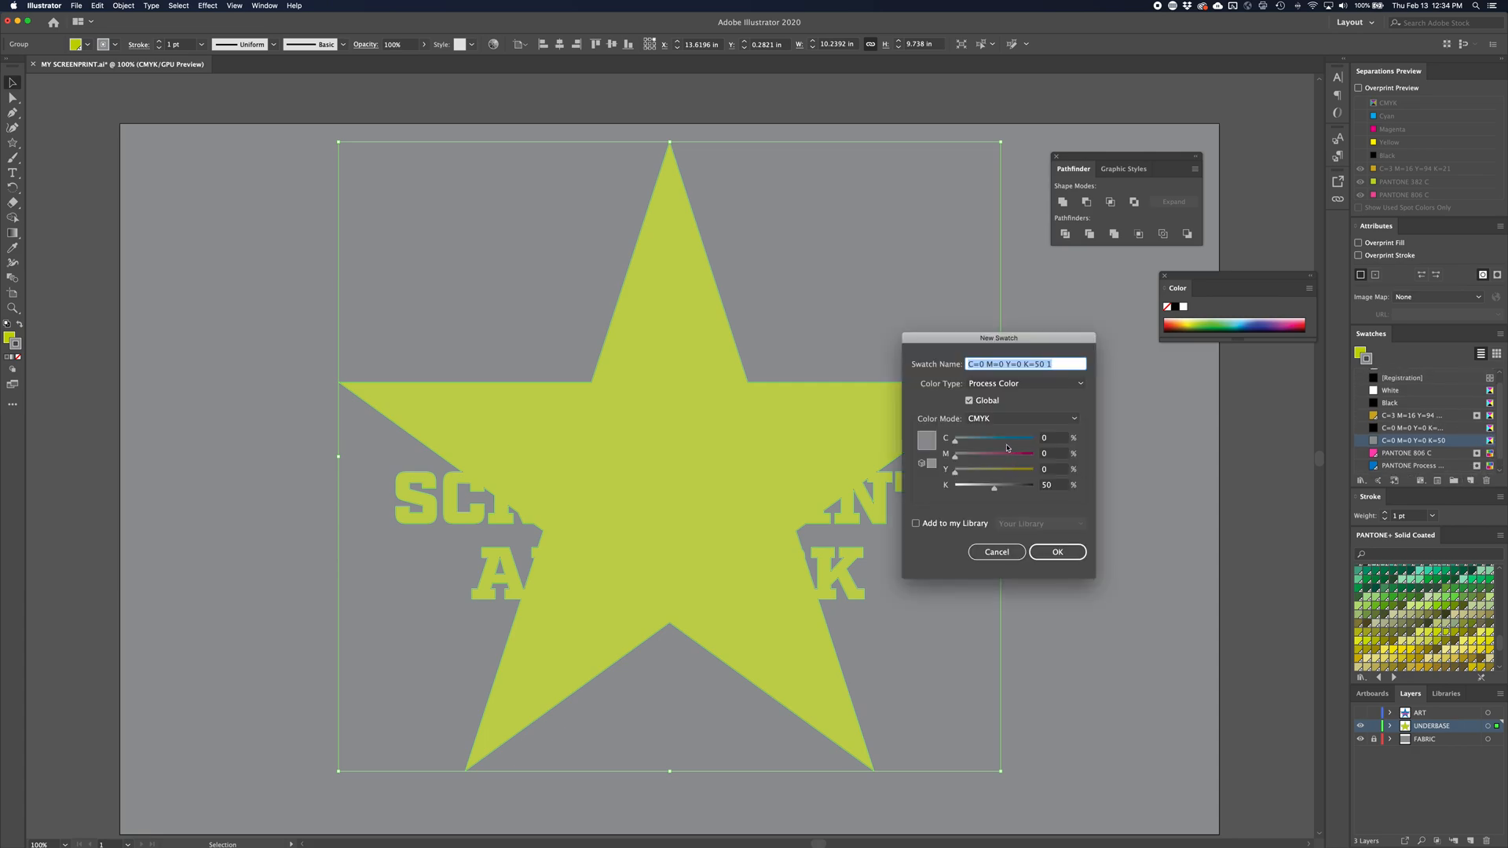
pyautogui.moveTo(955, 456); pyautogui.dragTo(1035, 458)
pyautogui.click(1044, 551)
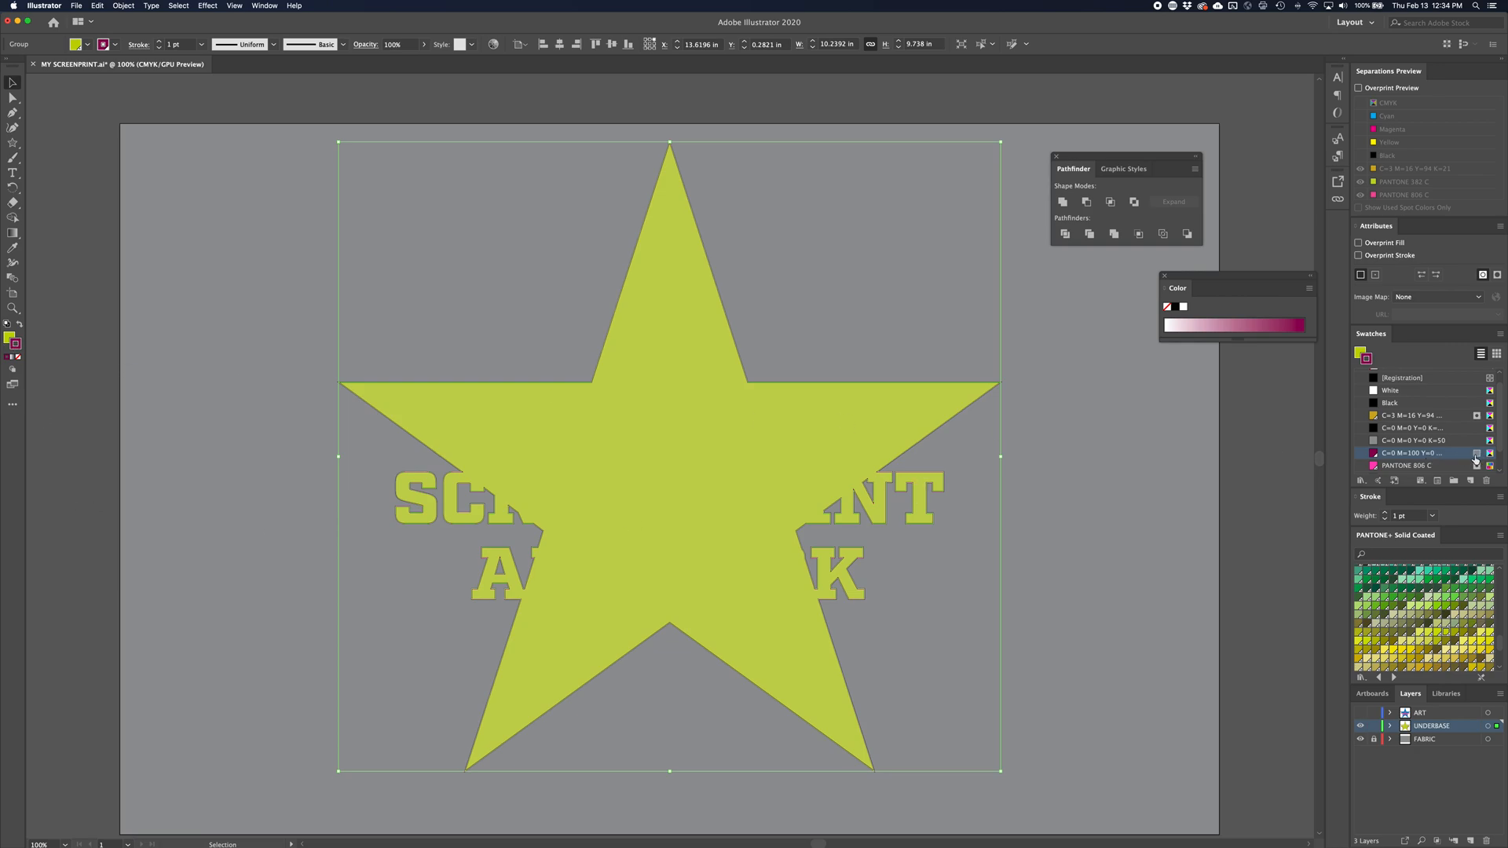
# Examine the underbase stroke closely around the letters N and T where they meet the star's edge
pyautogui.click(1011, 446)
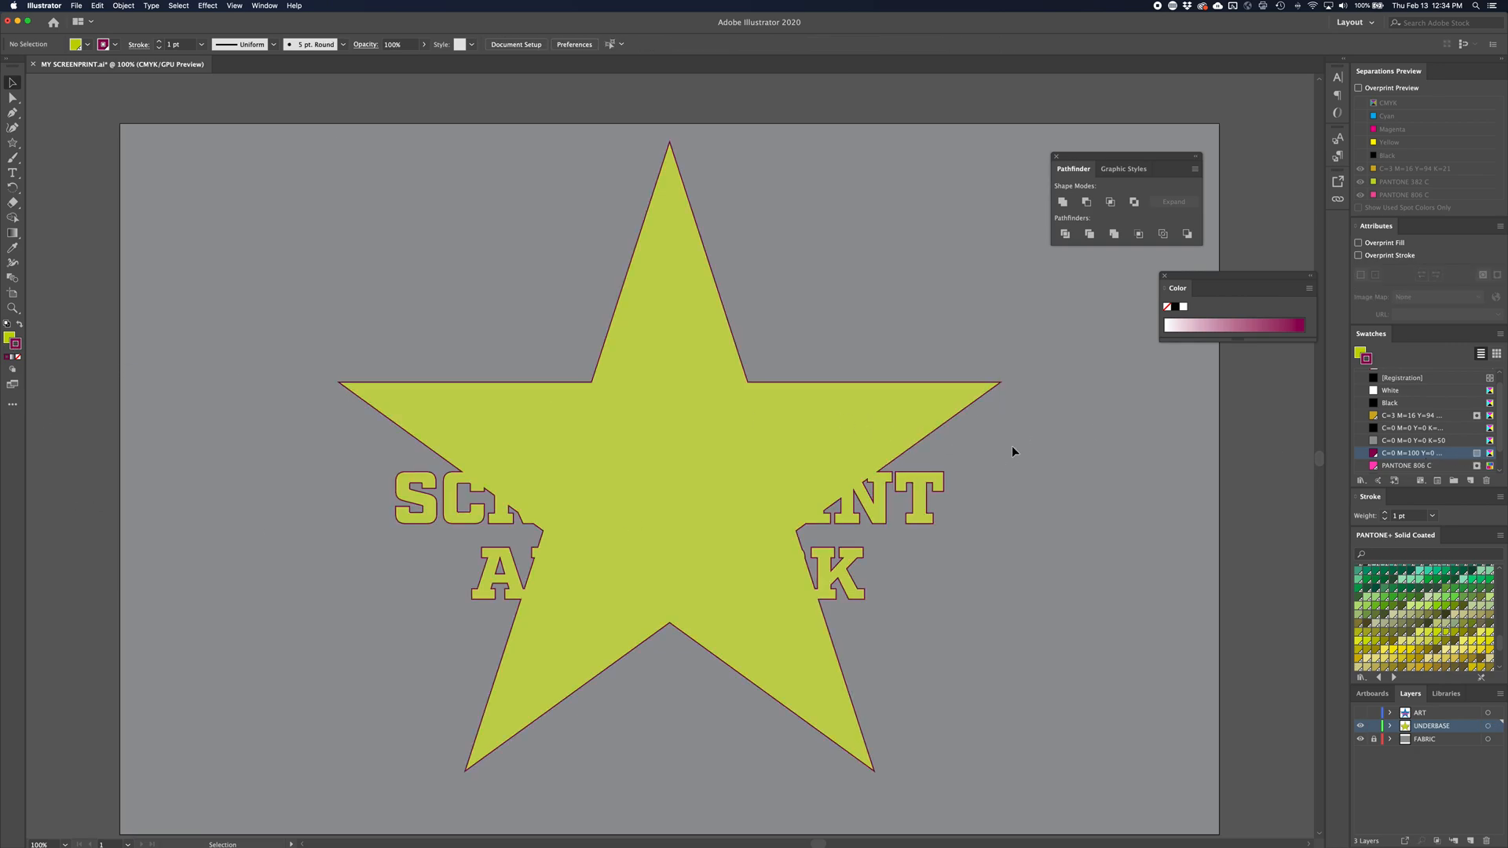
pyautogui.moveTo(870, 503); pyautogui.dragTo(908, 501)
pyautogui.hotkey('ctrl', 'z')
pyautogui.press('z')
pyautogui.click(890, 472)
pyautogui.click(890, 472)
pyautogui.press('v')
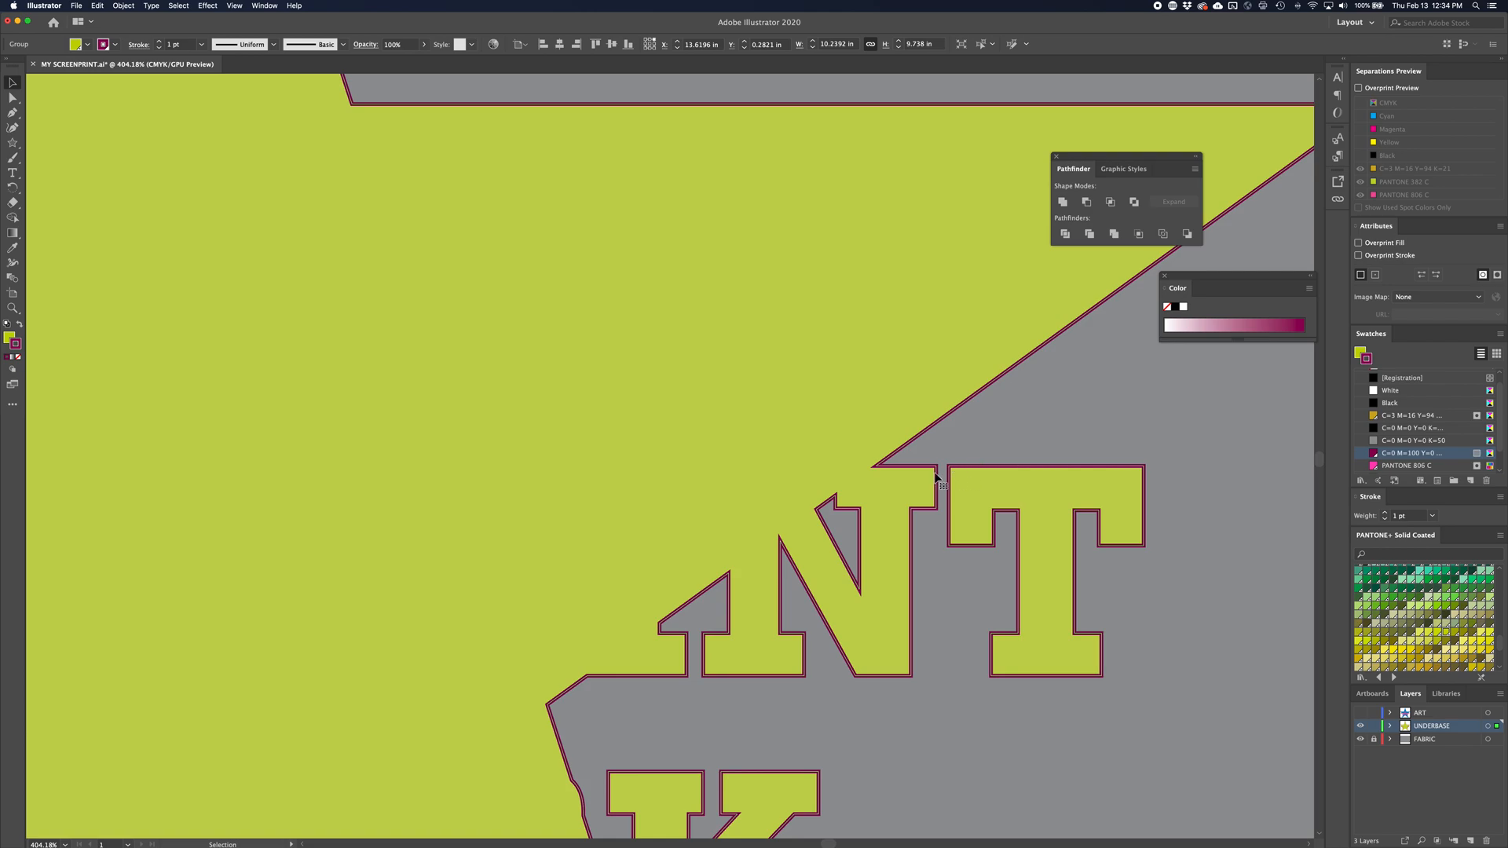
# Inspect the underbase outline up close where the lettering meets the star's edges, around the letters N and K
pyautogui.press('z')
pyautogui.click(883, 468)
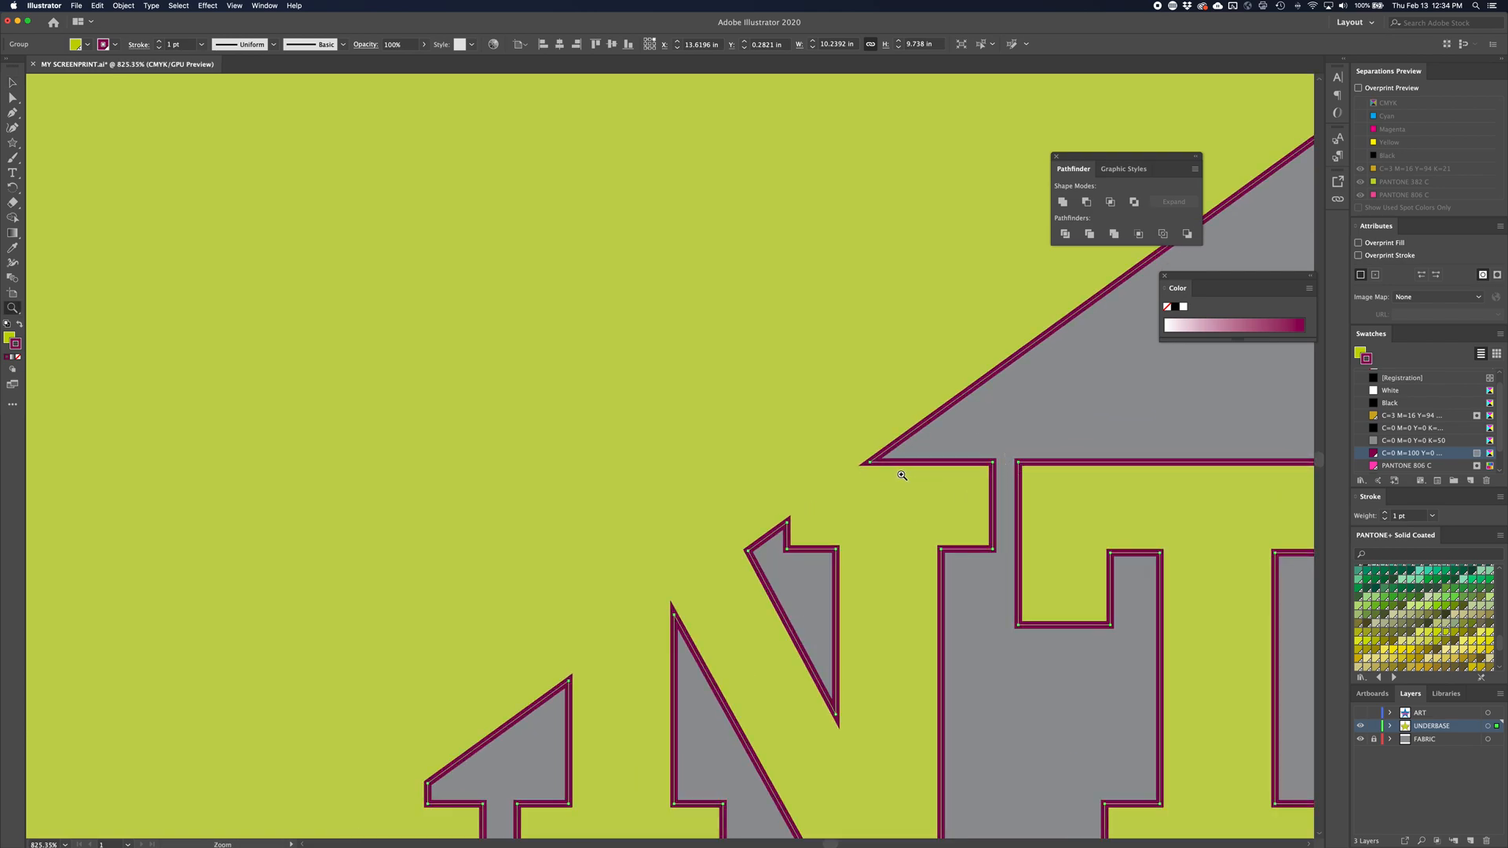
pyautogui.press('super+minus')
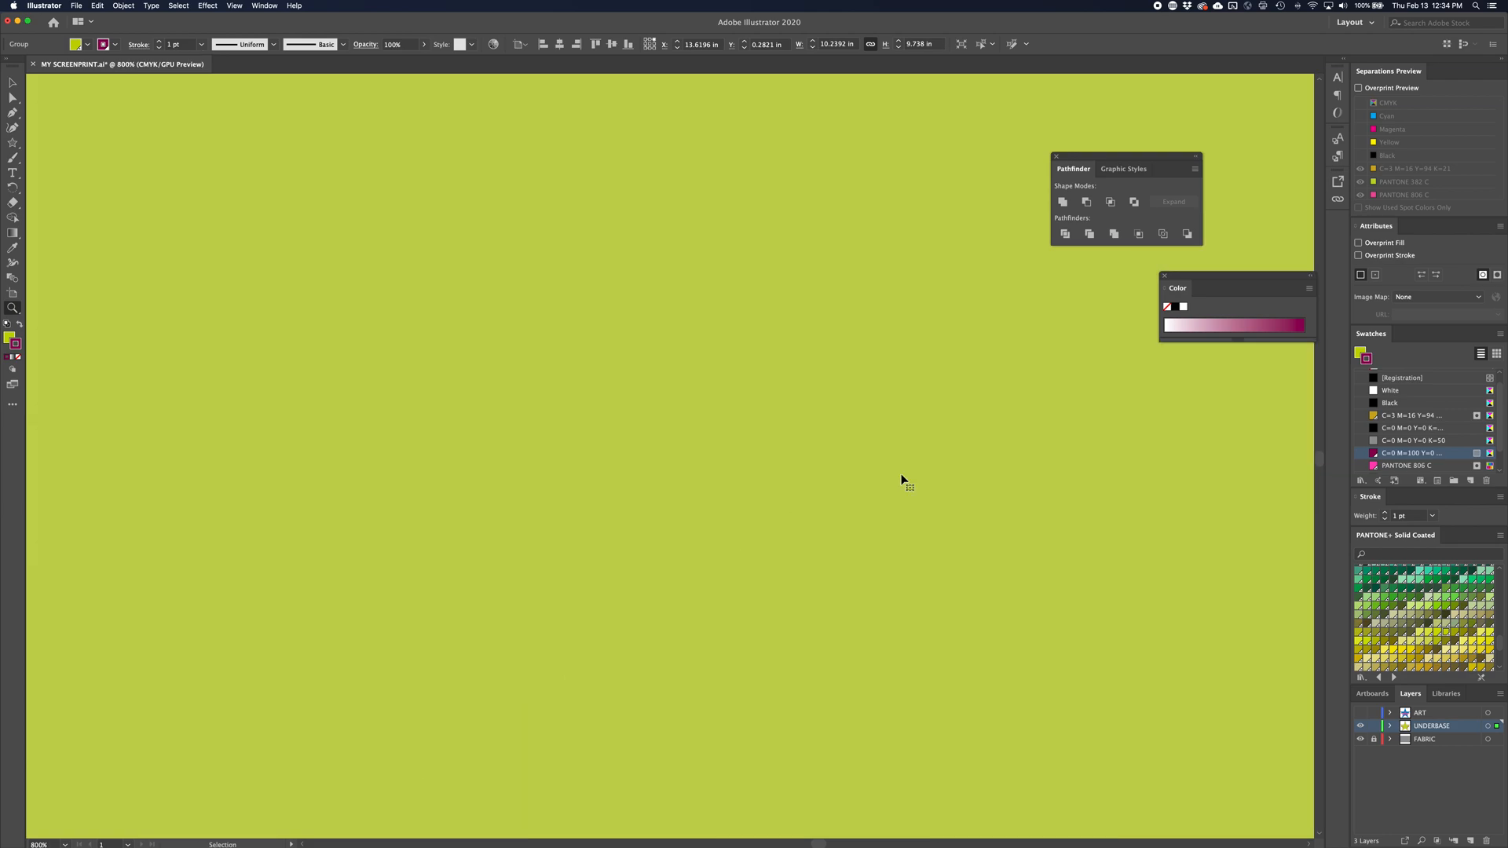
pyautogui.press('super+minus')
pyautogui.press('super+minus')
pyautogui.press('super+minus')
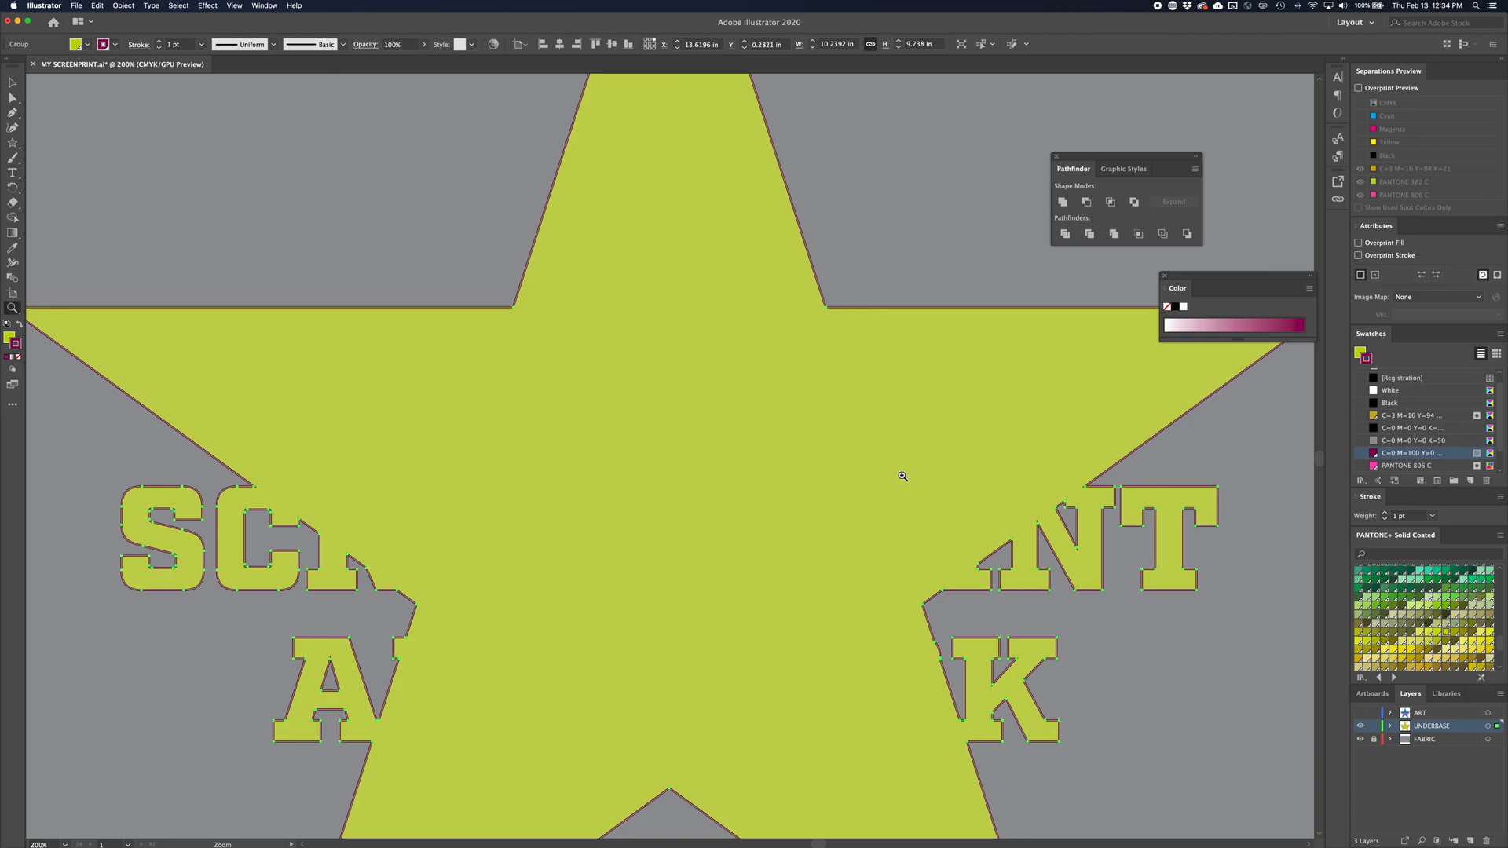
pyautogui.moveTo(929, 630); pyautogui.dragTo(1123, 631)
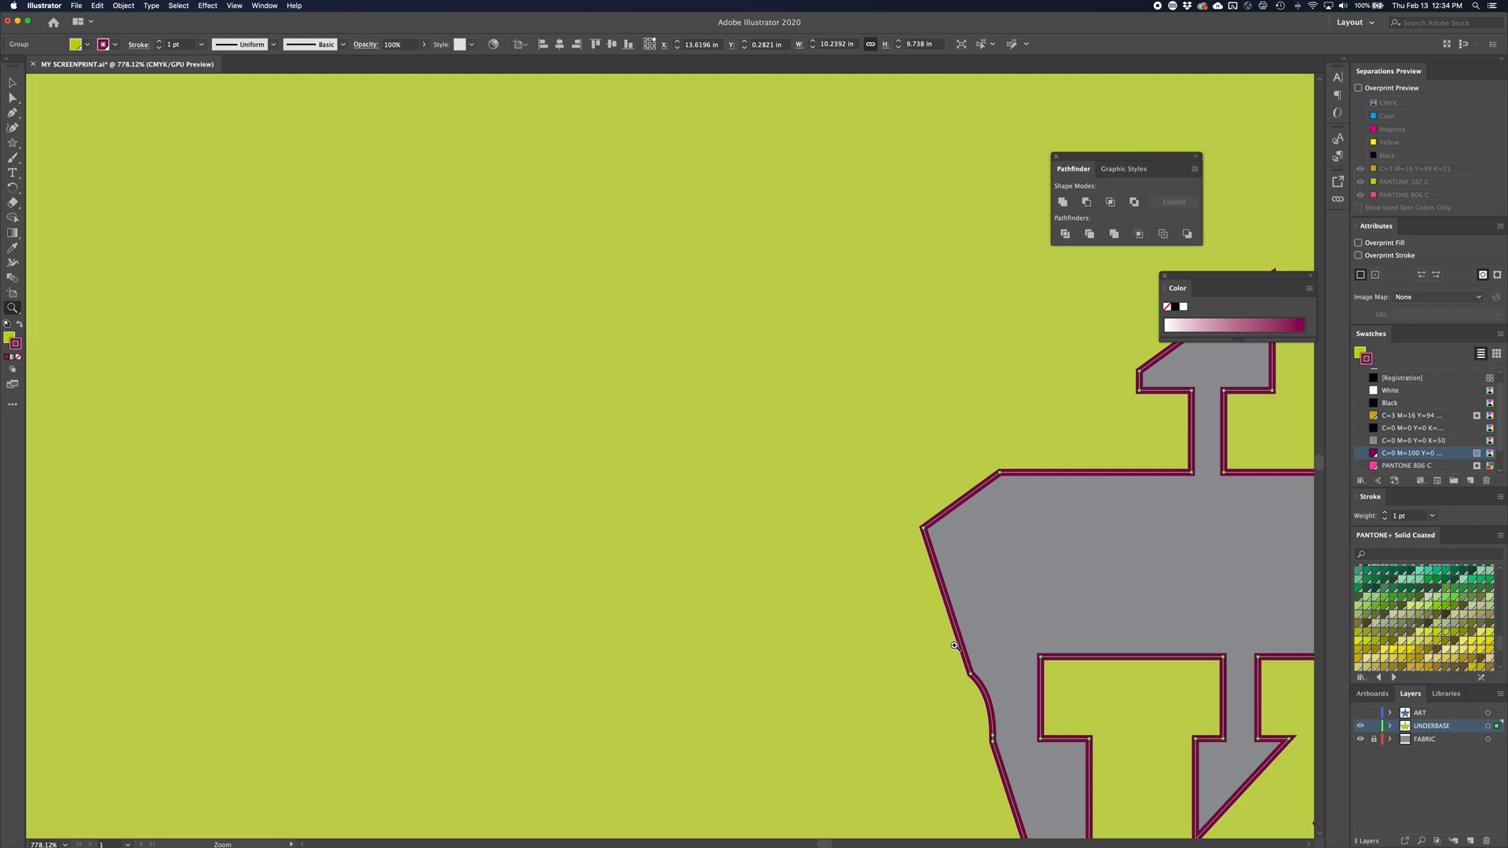
pyautogui.press('super+minus')
pyautogui.press('super+minus')
pyautogui.press('super+minus')
pyautogui.press('super+minus')
pyautogui.press('super+minus')
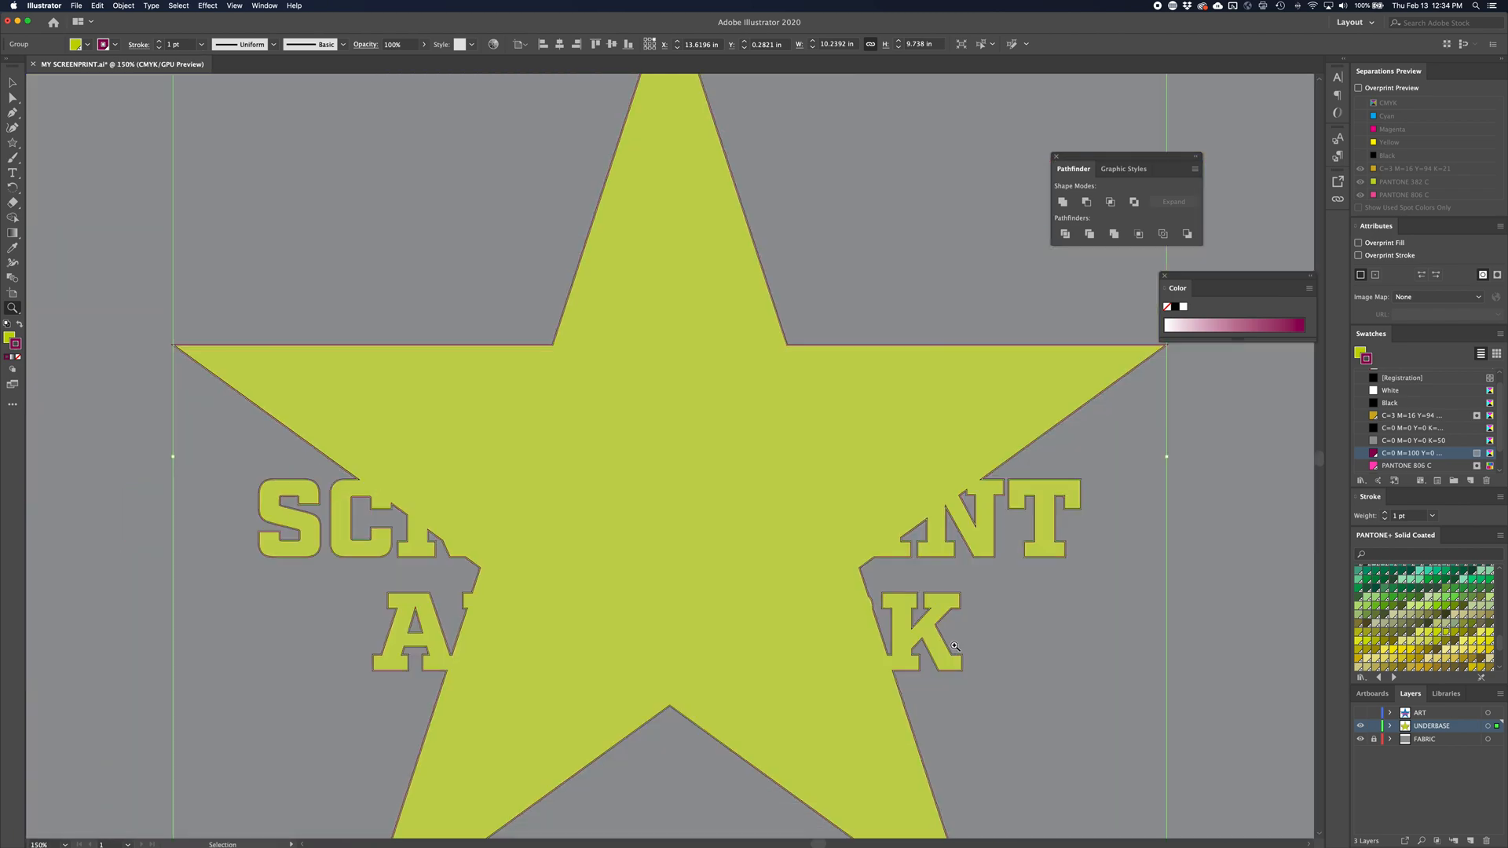
# Show the ART layer over the underbase, deselect everything, and view how the underbase stroke surrounds the artwork
pyautogui.press('v')
pyautogui.click(1362, 714)
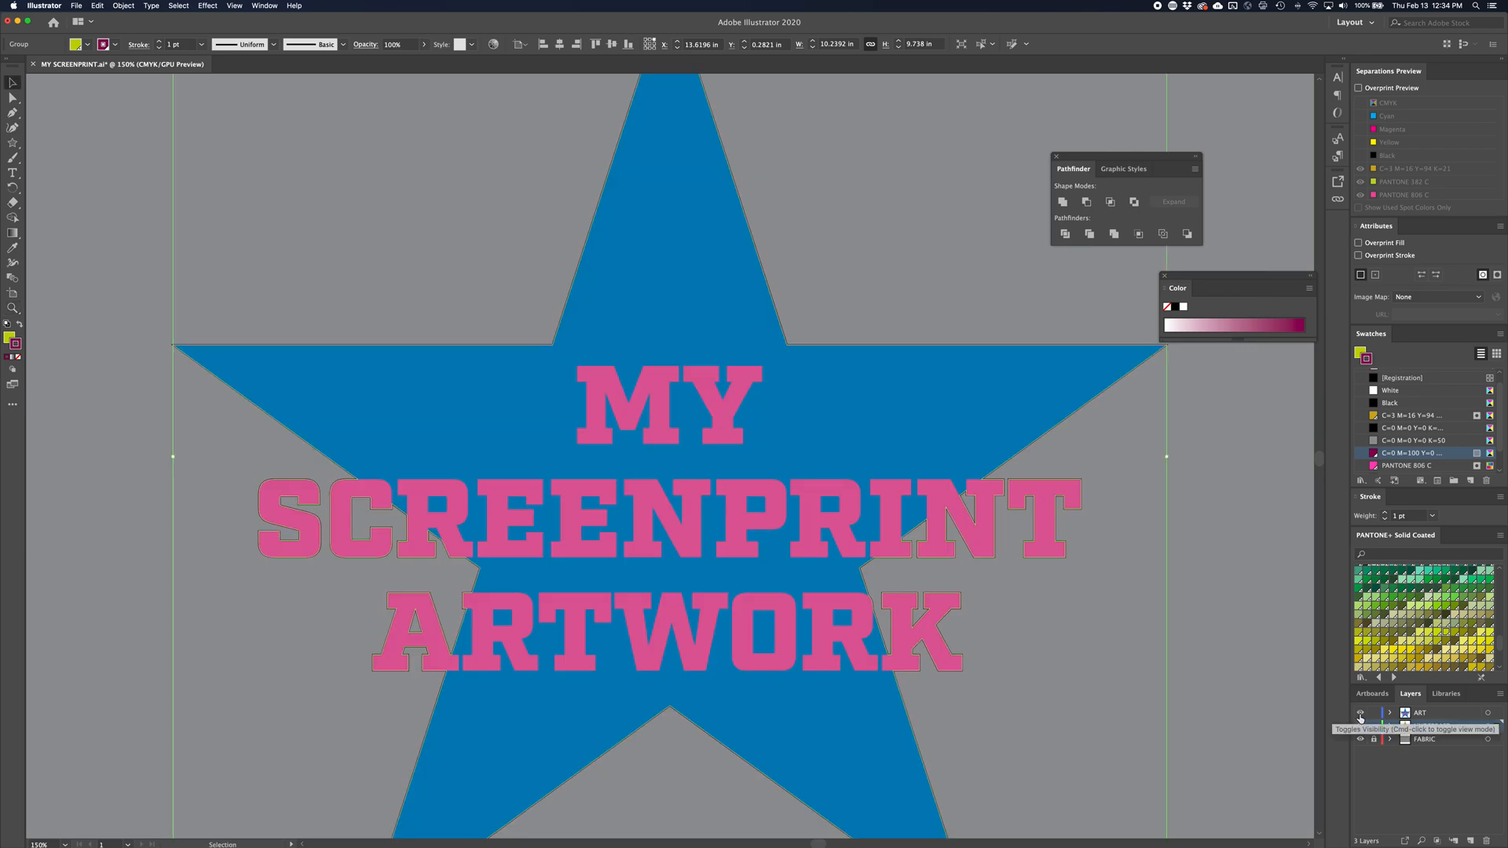
pyautogui.click(1202, 662)
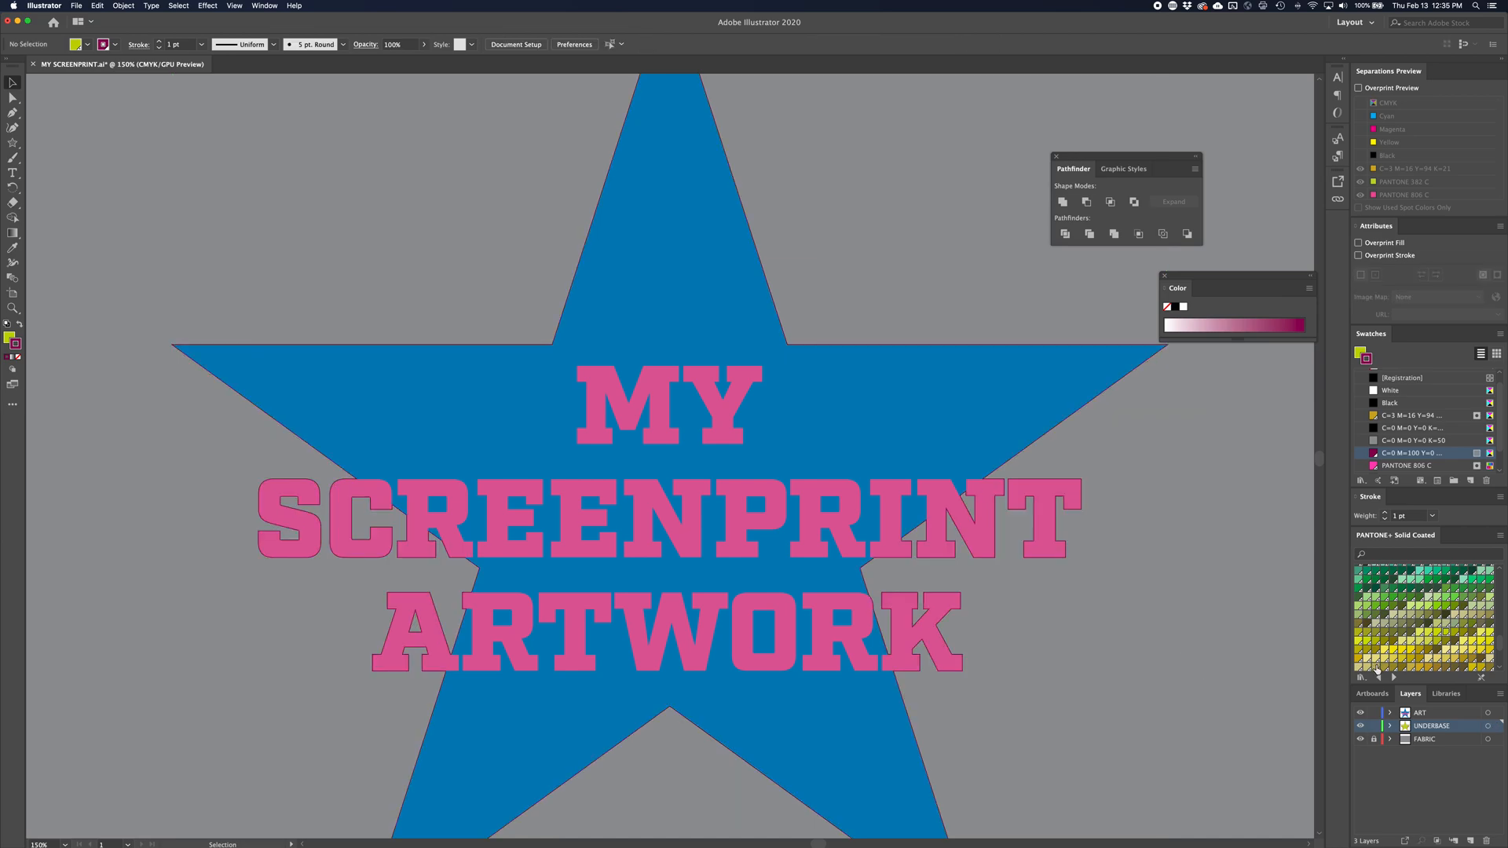
pyautogui.press('z')
pyautogui.moveTo(910, 582); pyautogui.dragTo(829, 580)
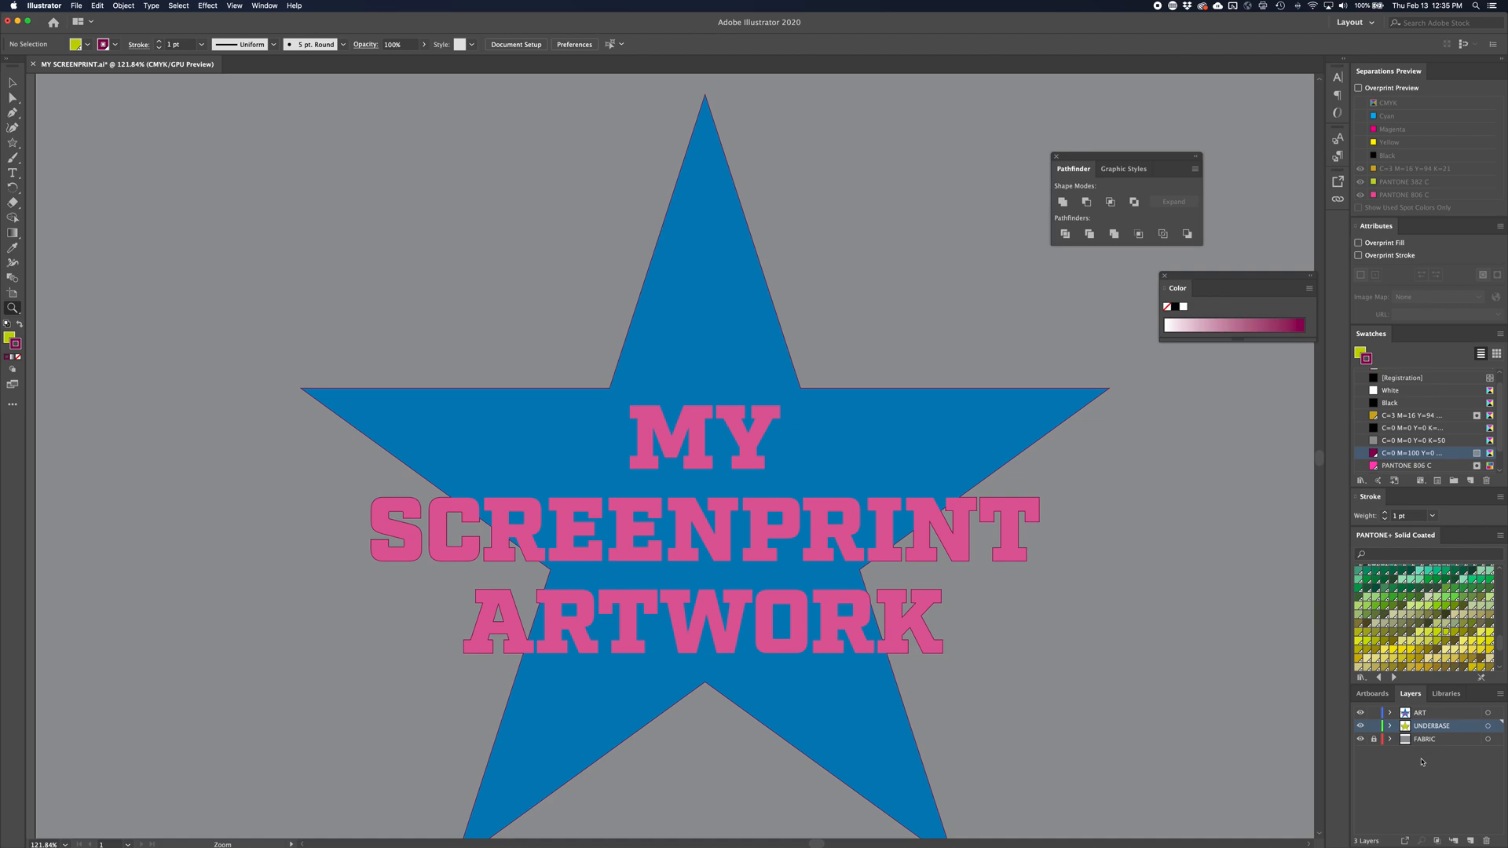
# Hide the FABRIC and ART layers, keep only UNDERBASE visible, and check the underbase shape's fill and stroke swatches
pyautogui.click(1361, 726)
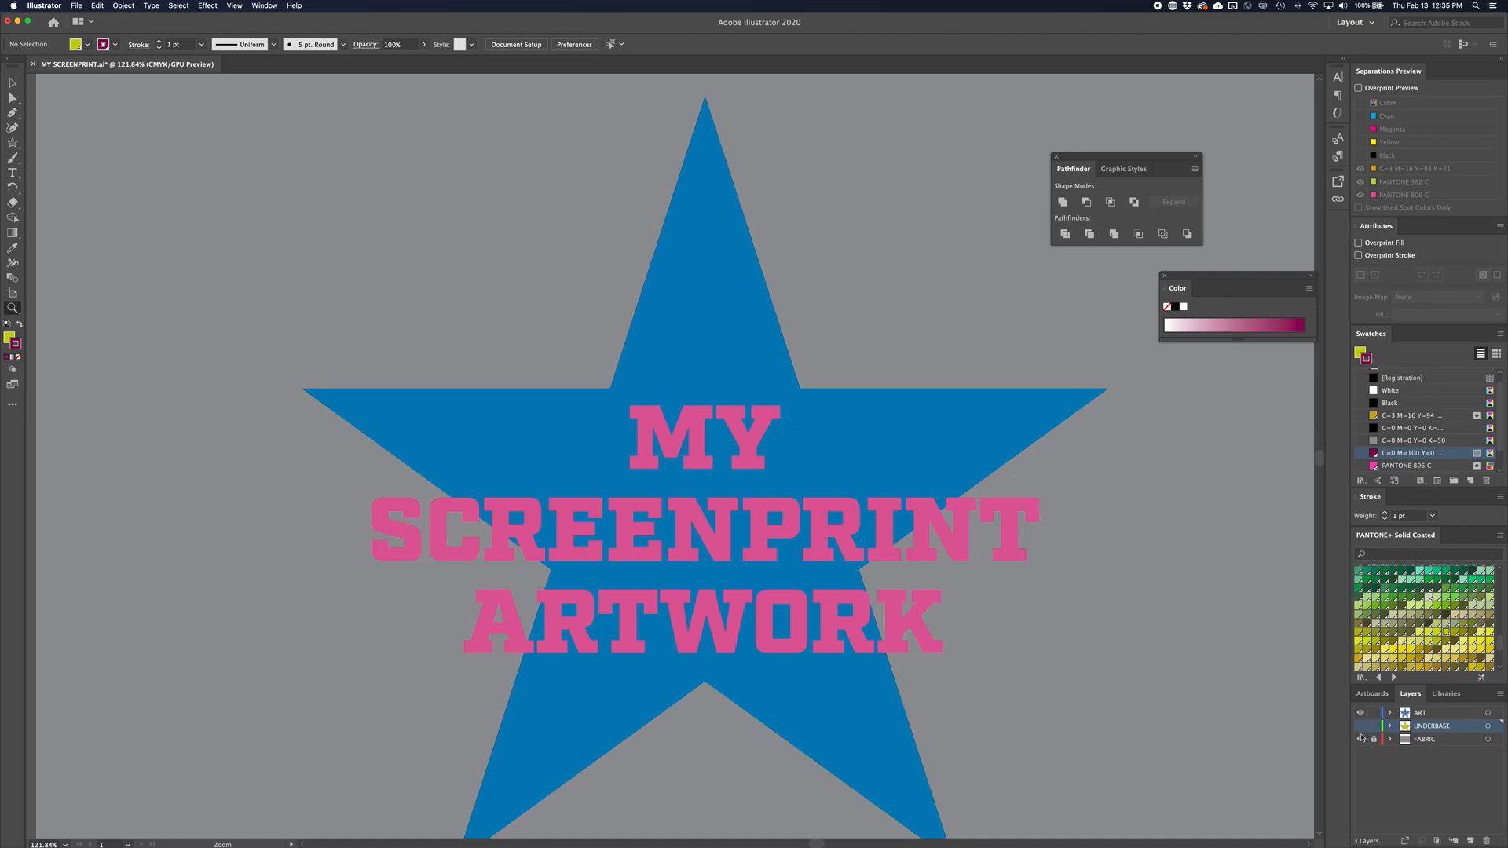
pyautogui.click(1361, 738)
pyautogui.click(1361, 714)
pyautogui.click(1360, 727)
pyautogui.press('v')
pyautogui.click(609, 583)
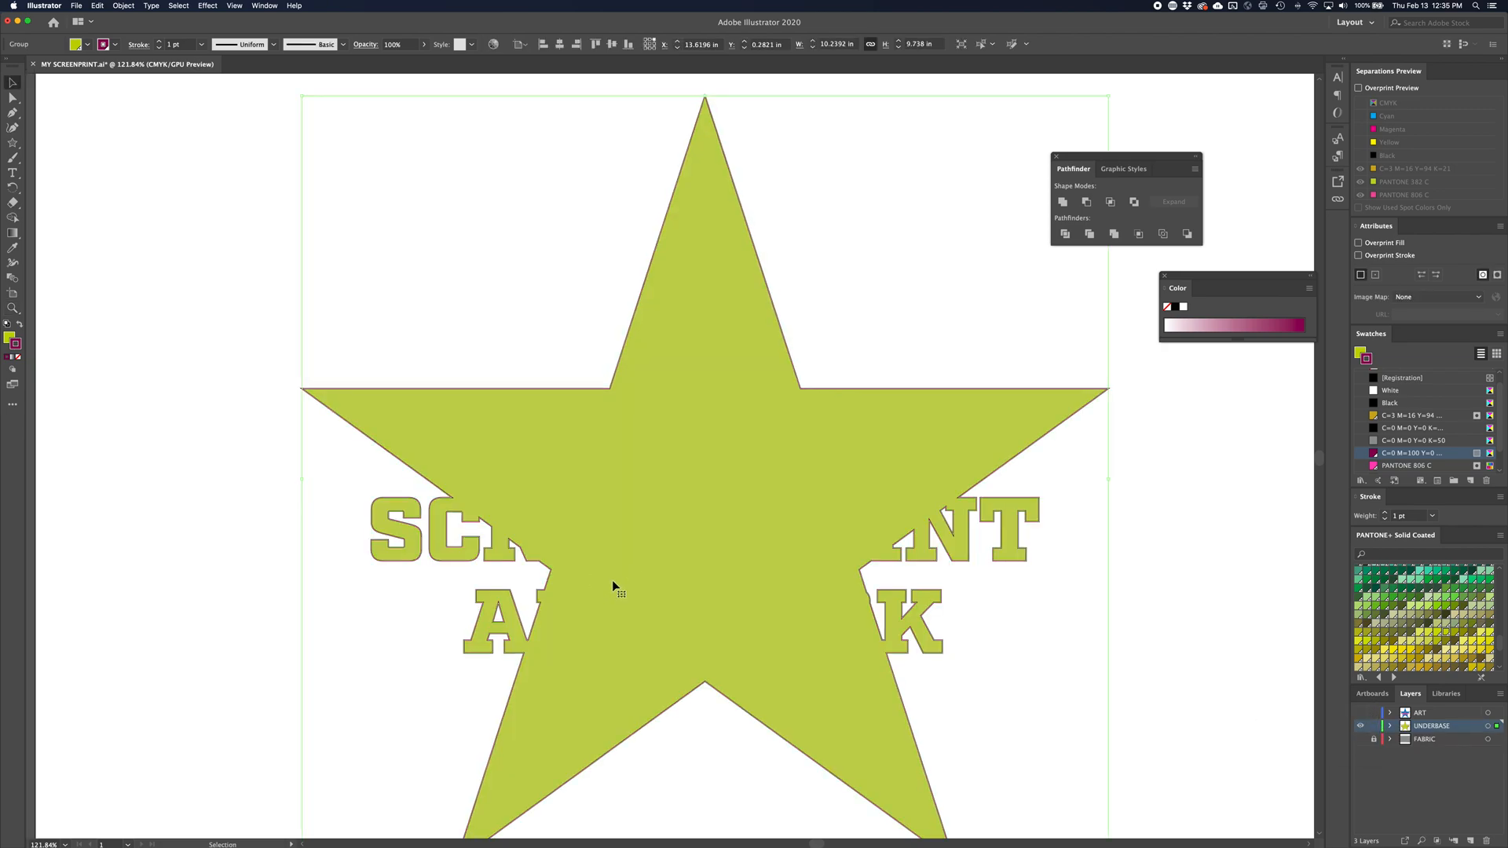
pyautogui.press('x')
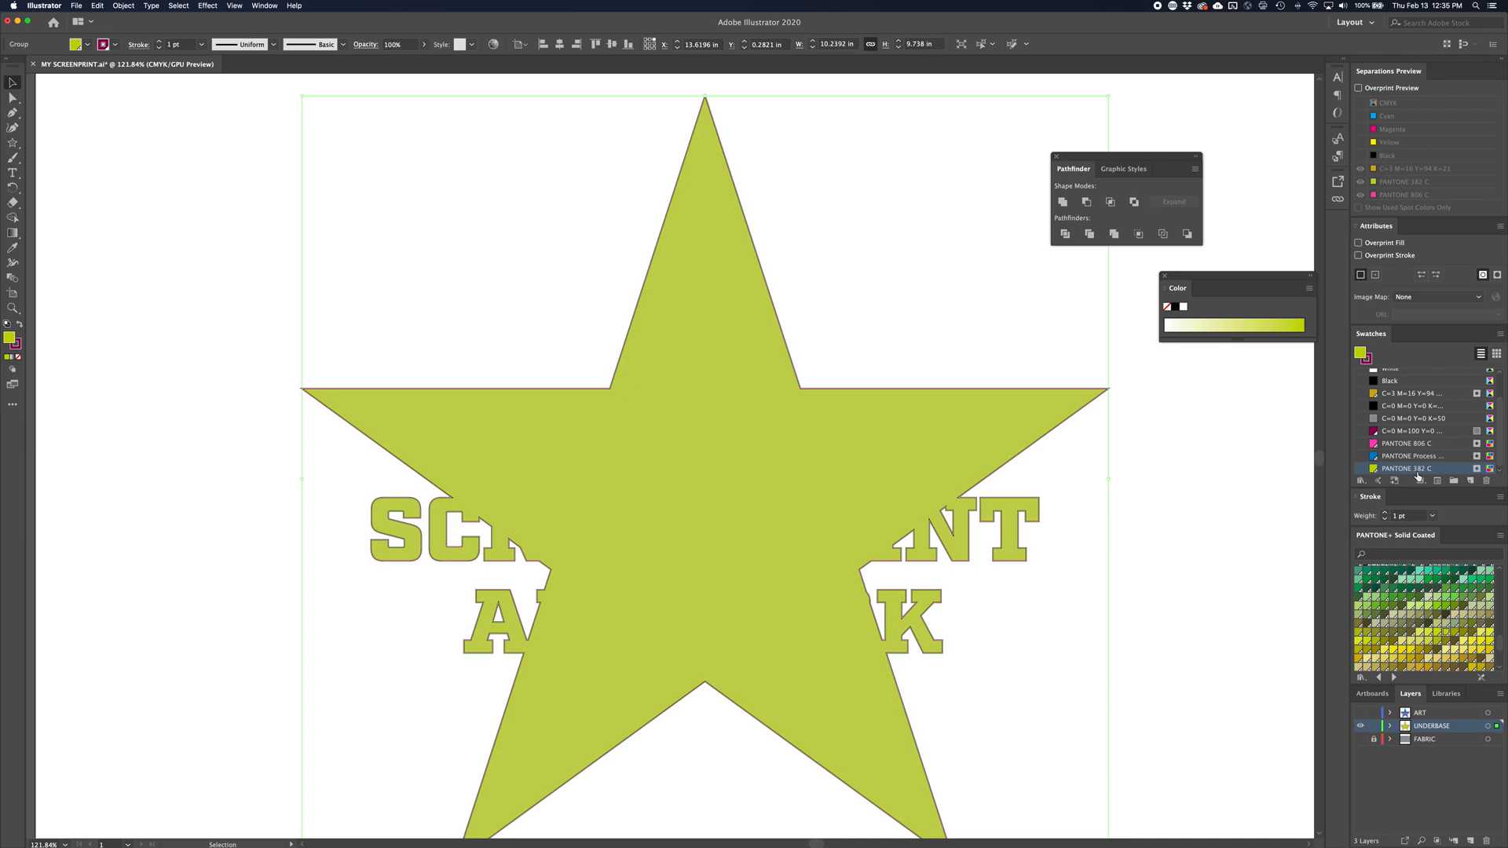
pyautogui.press('x')
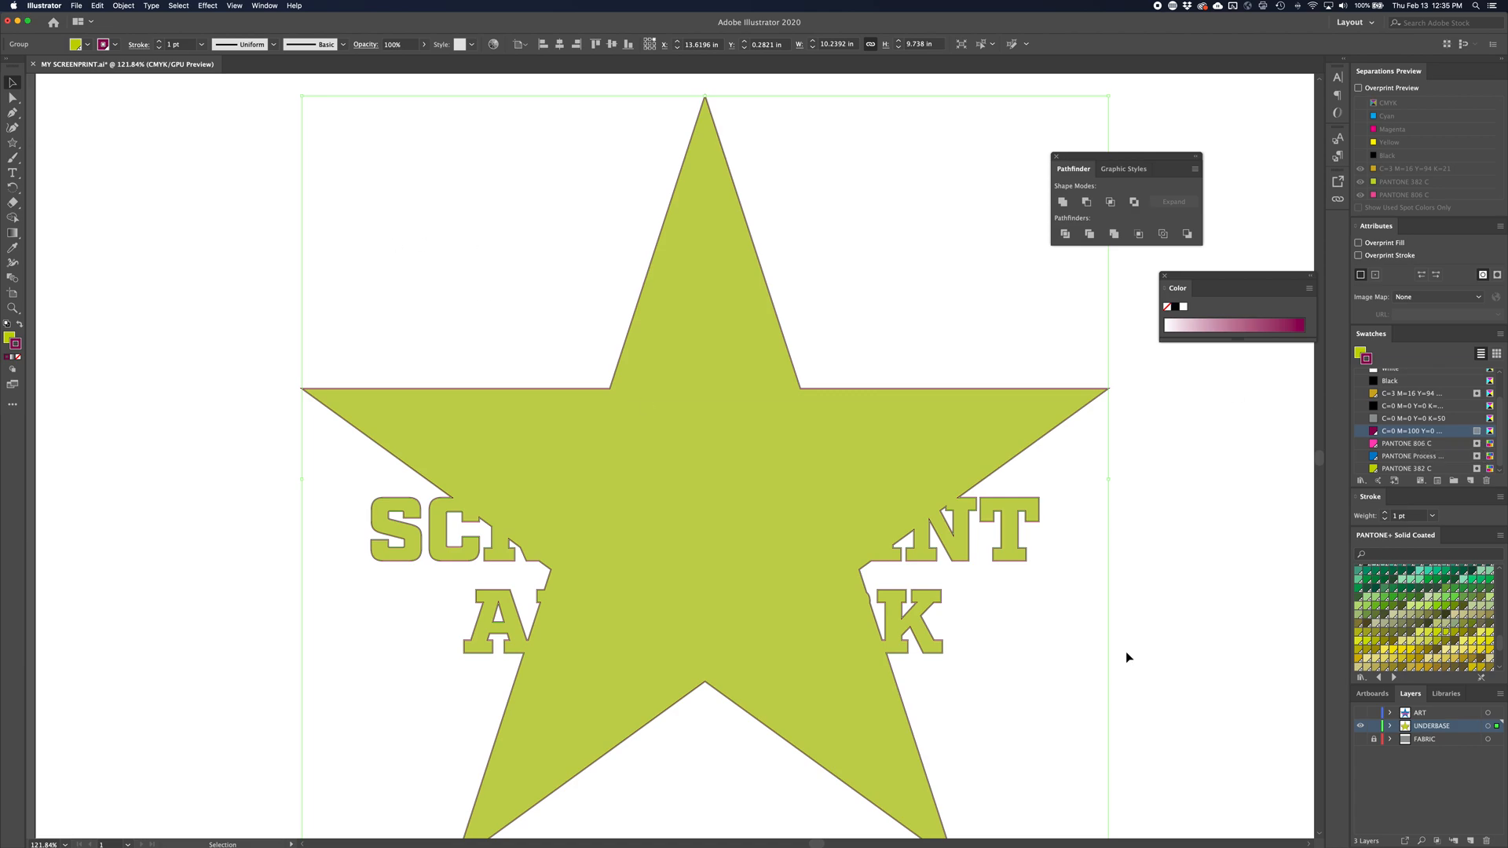
# Show the ART layer again and open the print settings with Adobe PostScript File as the printer
pyautogui.click(1361, 713)
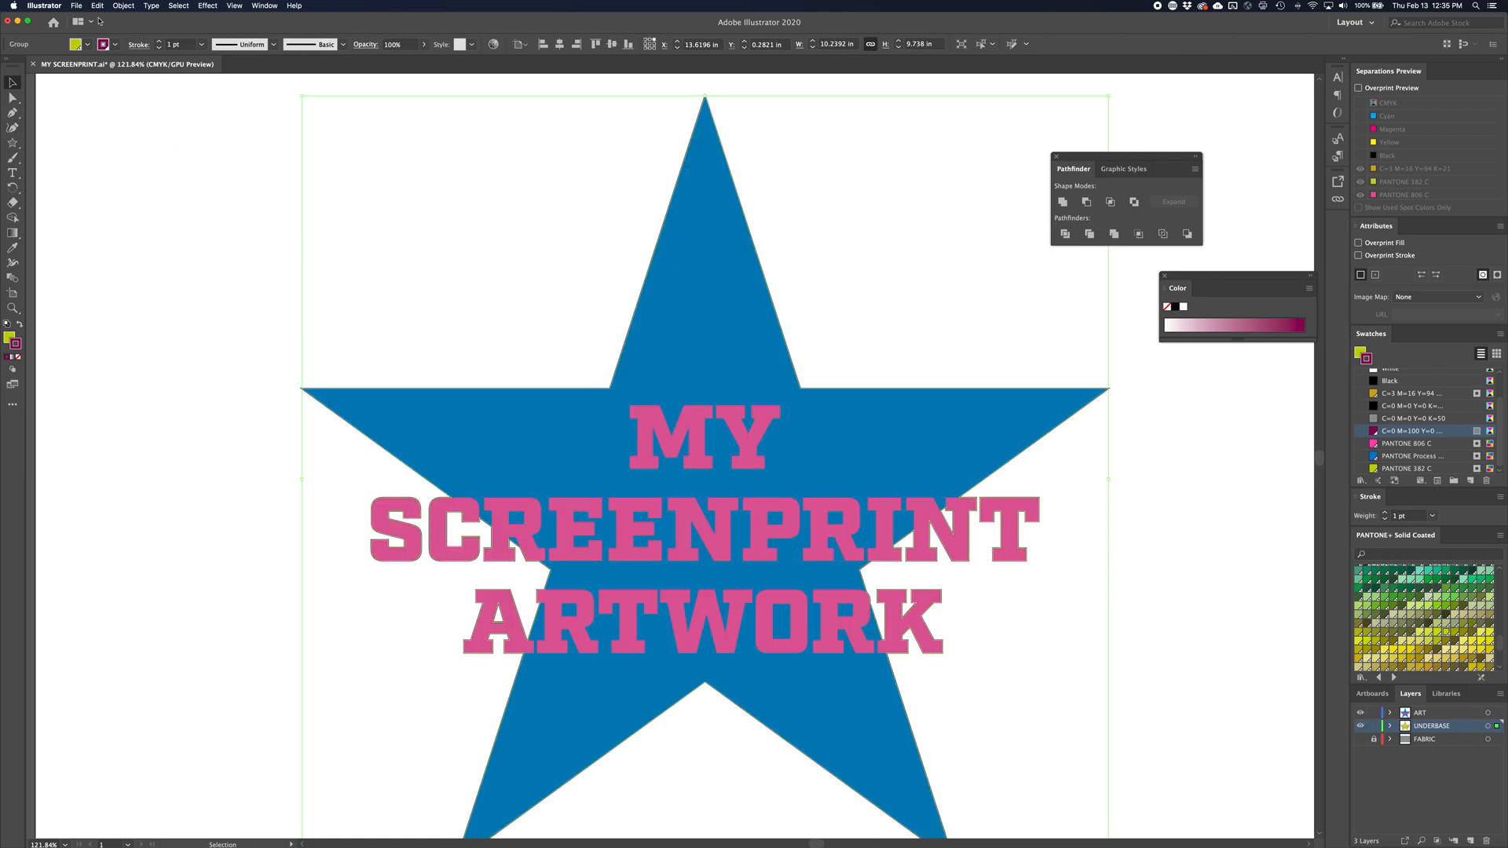
pyautogui.click(76, 6)
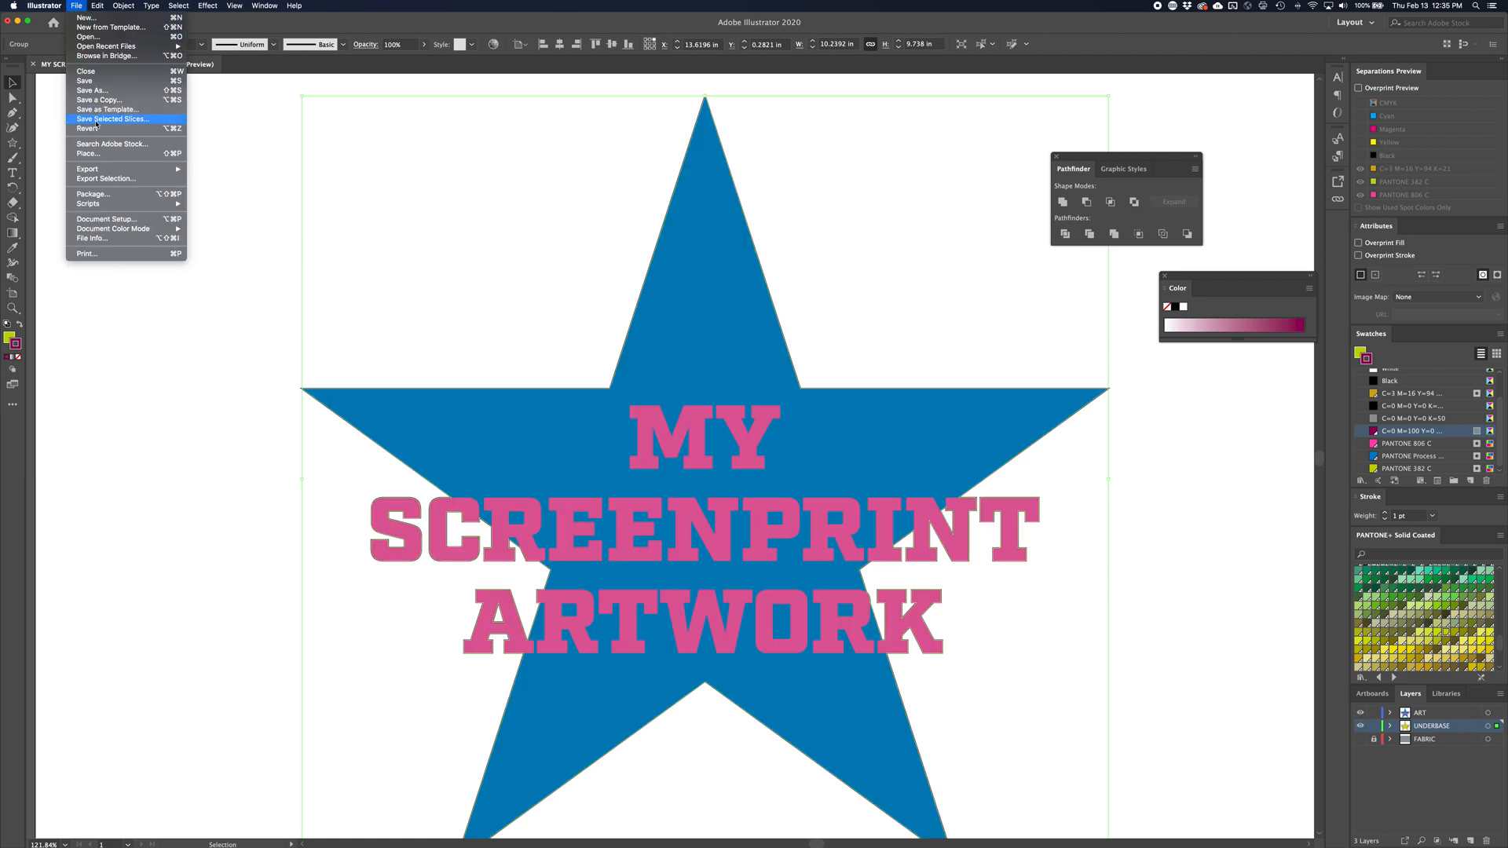
pyautogui.click(99, 254)
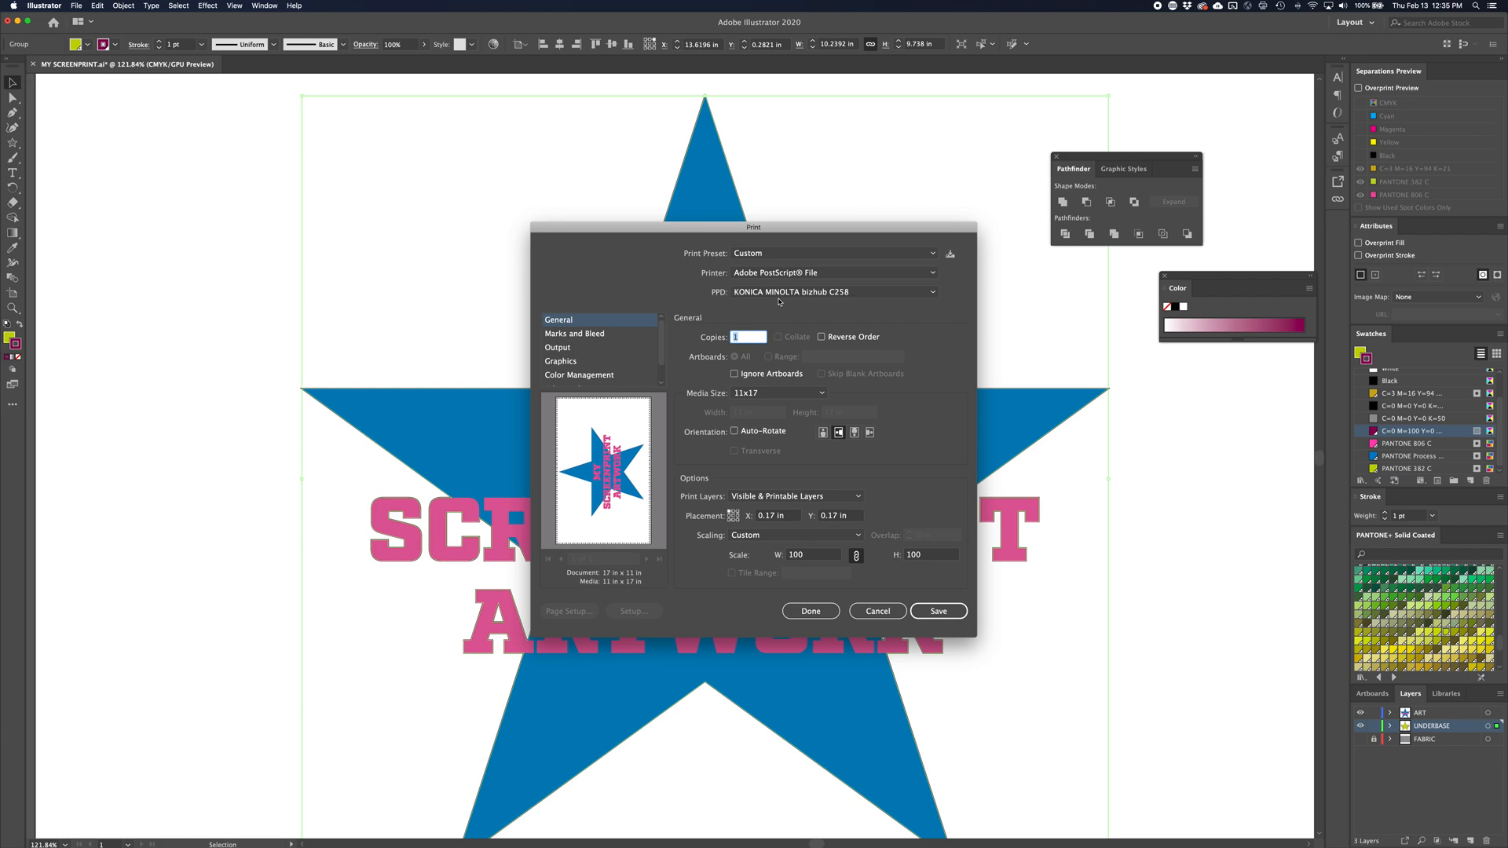
pyautogui.click(742, 274)
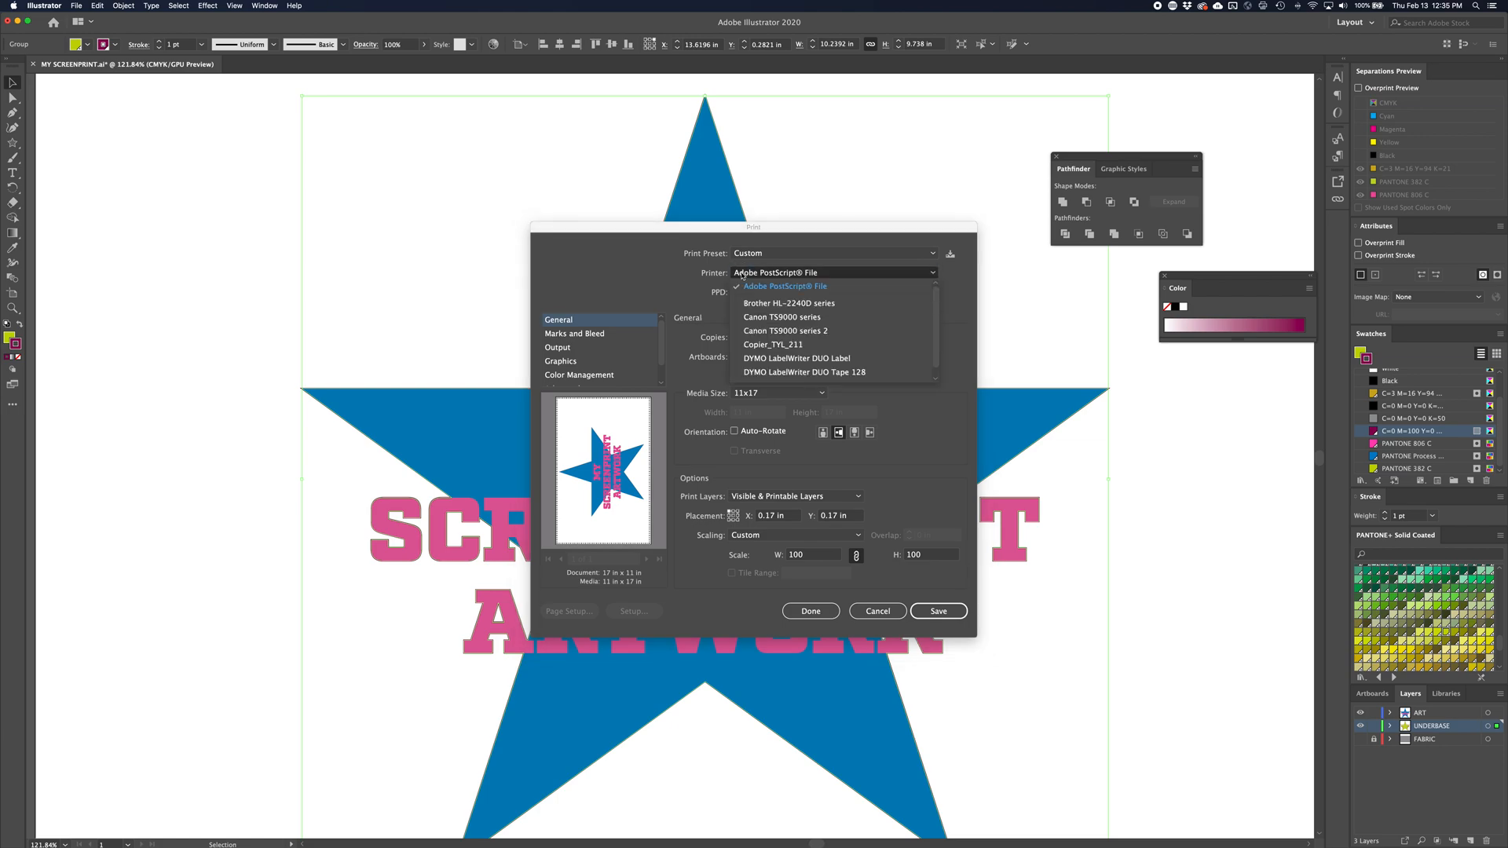
pyautogui.click(744, 286)
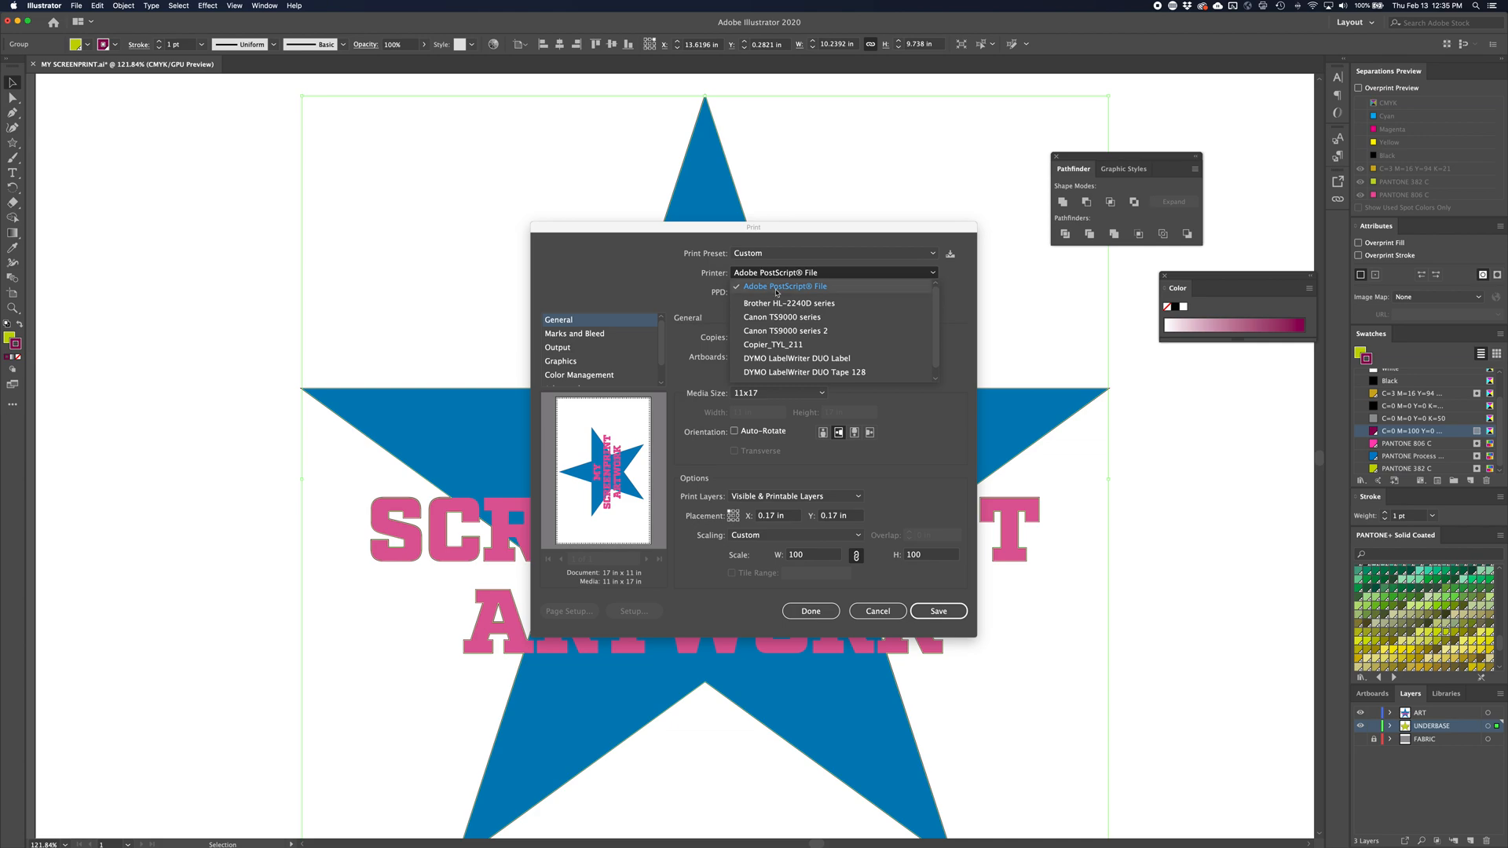
pyautogui.click(777, 290)
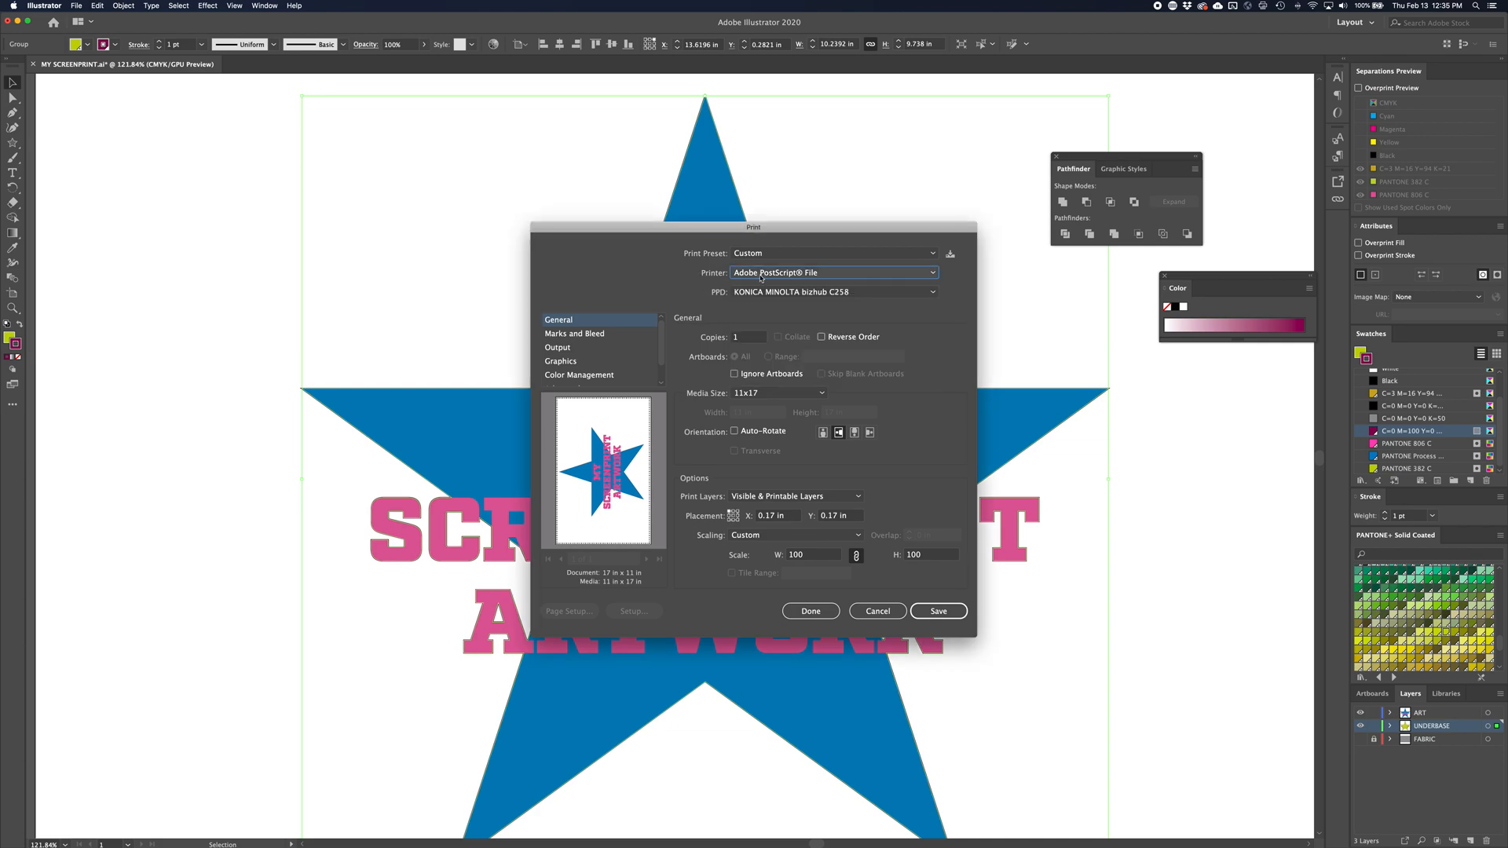
# Exclude the Process Magenta and Process Black inks from the separation output, and toggle printing of the PANTONE 382 C ink
pyautogui.click(559, 348)
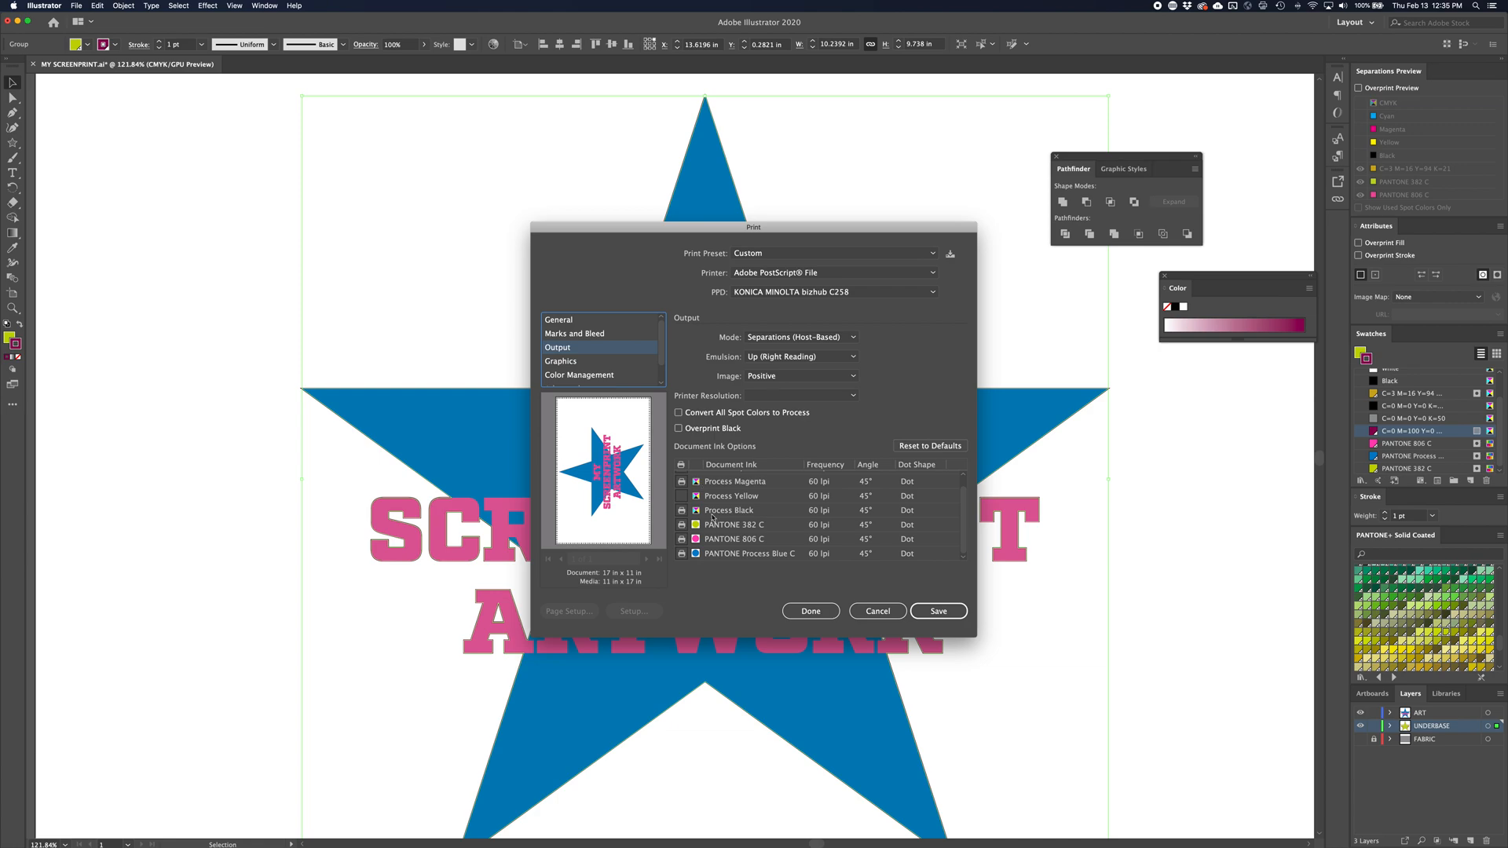
pyautogui.click(682, 482)
pyautogui.click(682, 511)
pyautogui.scroll(2, 957, 499)
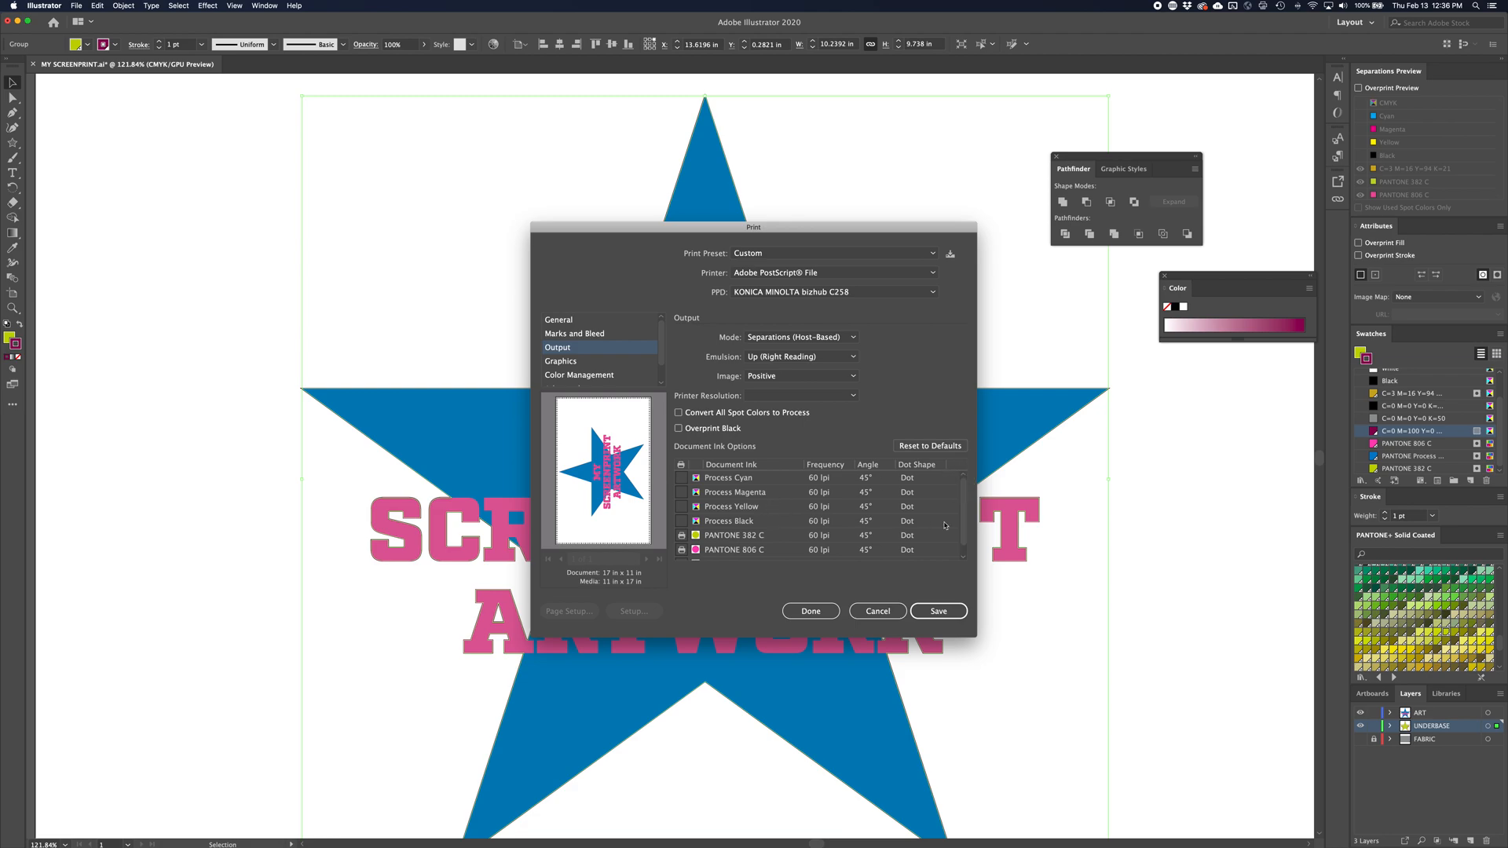
pyautogui.scroll(-1, 954, 510)
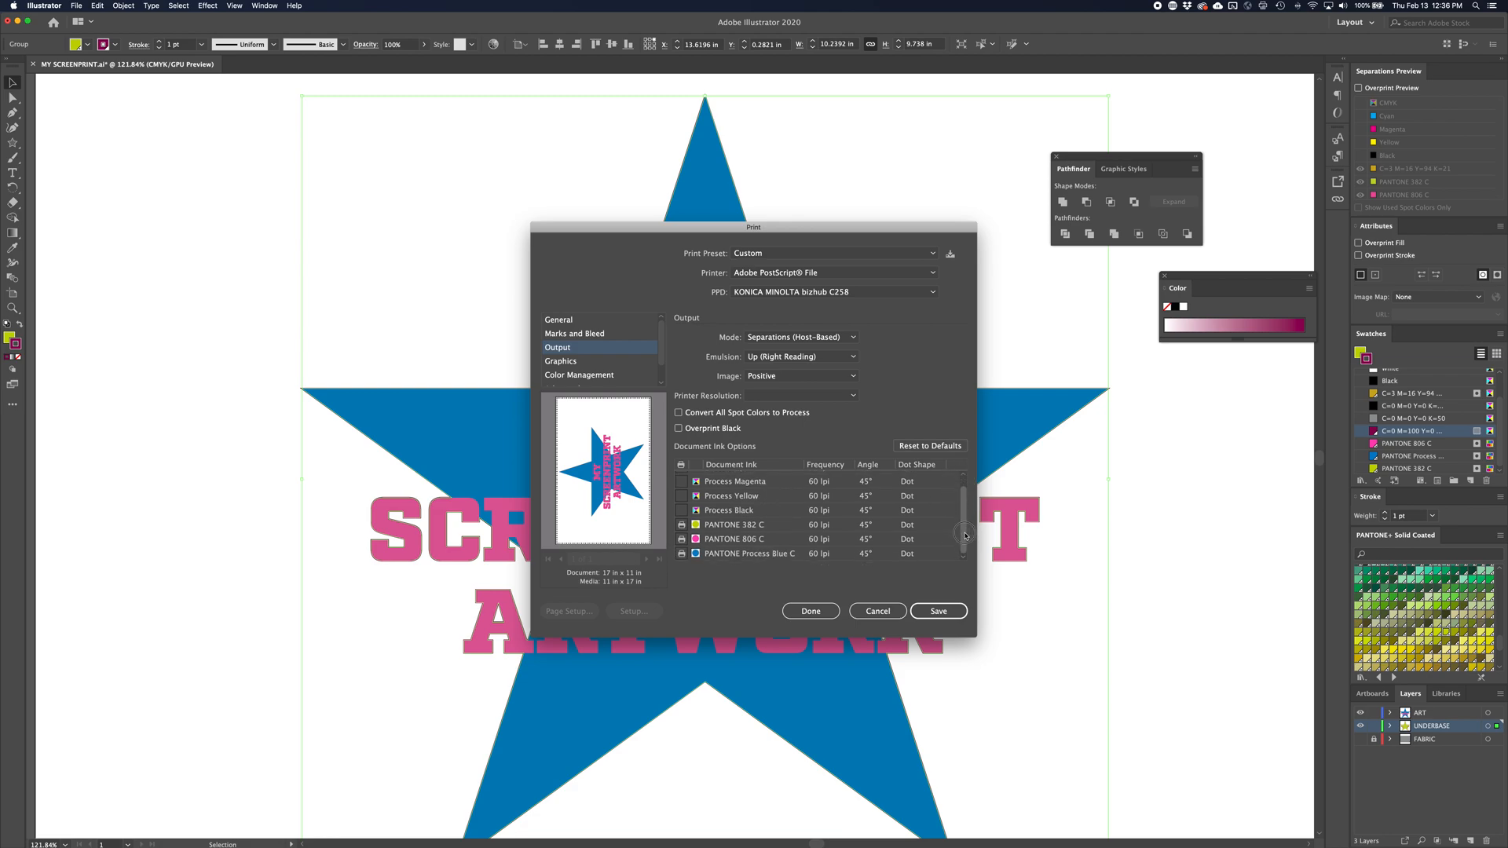
pyautogui.click(682, 526)
pyautogui.click(681, 525)
# Save the color separations as the PostScript file MY SCREENPRINT COLORS.ps in the Video Demo folder
pyautogui.click(924, 615)
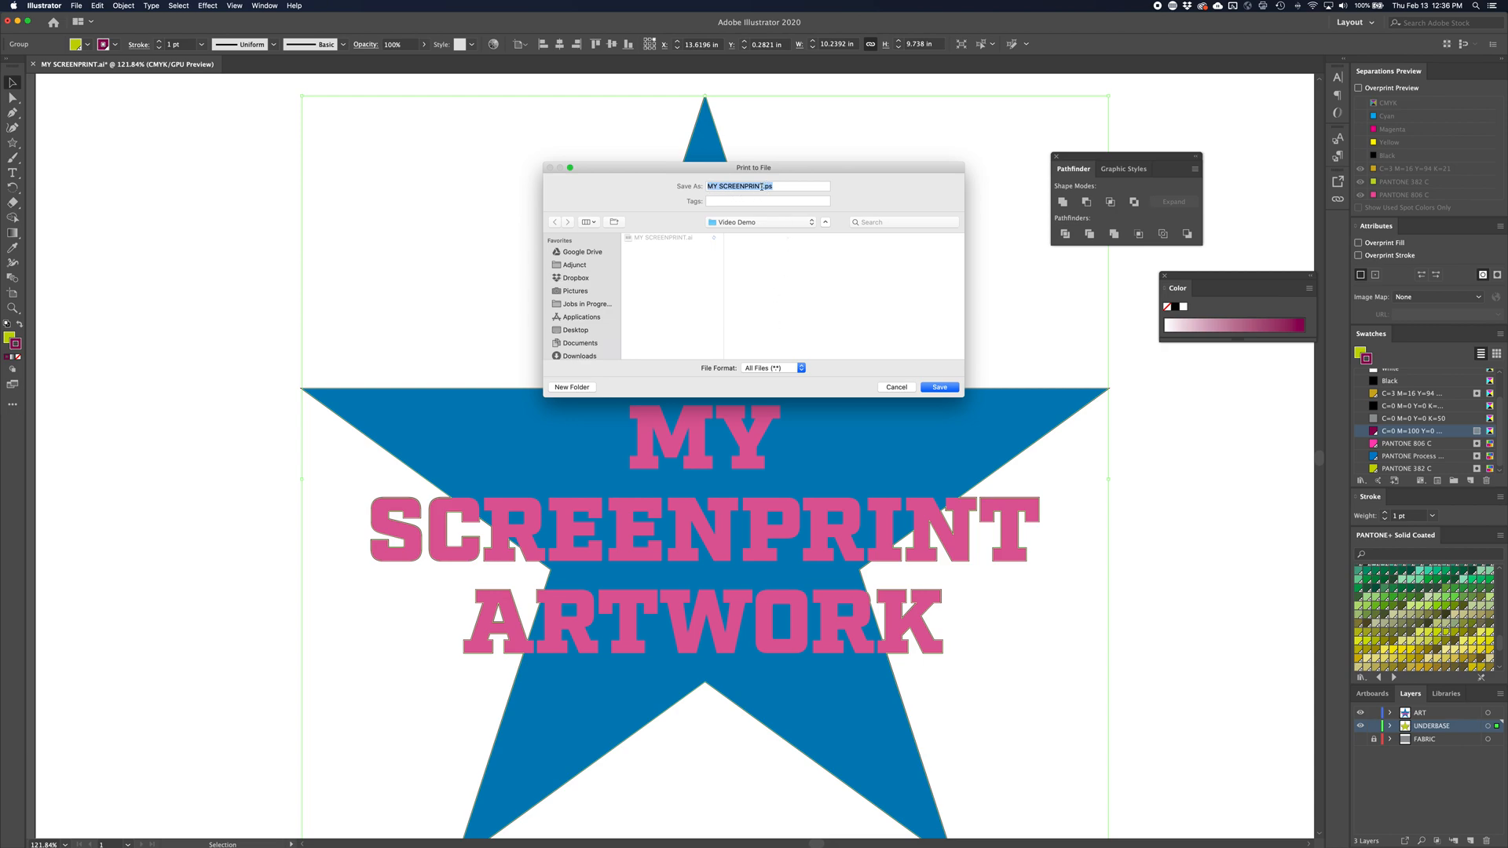
pyautogui.click(763, 186)
pyautogui.write('COLORS')
pyautogui.click(927, 388)
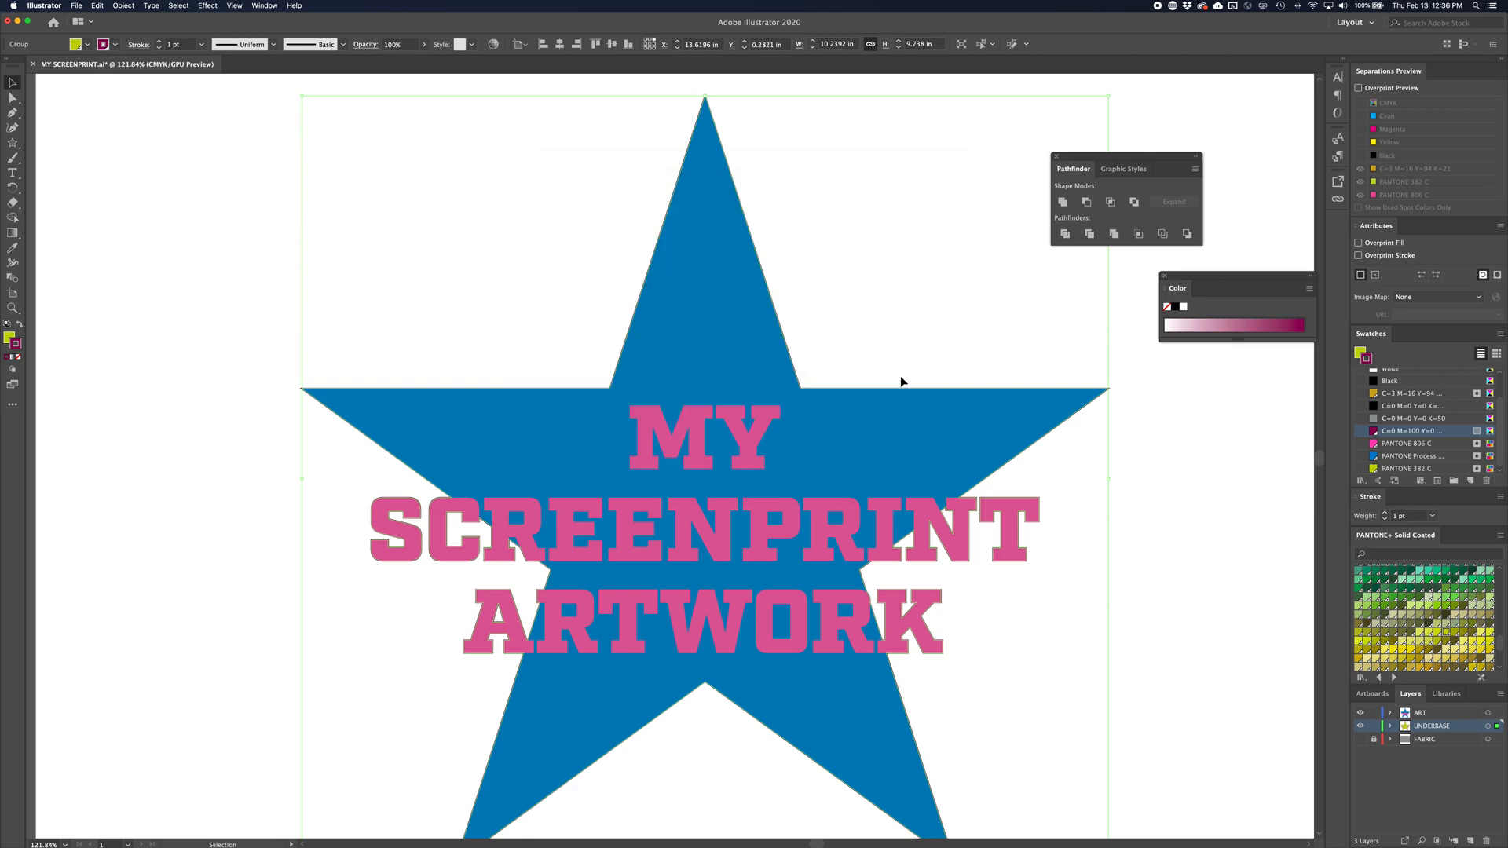
# Hide the ART layer and set the print separations to output only the PANTONE 382 C ink
pyautogui.click(1360, 713)
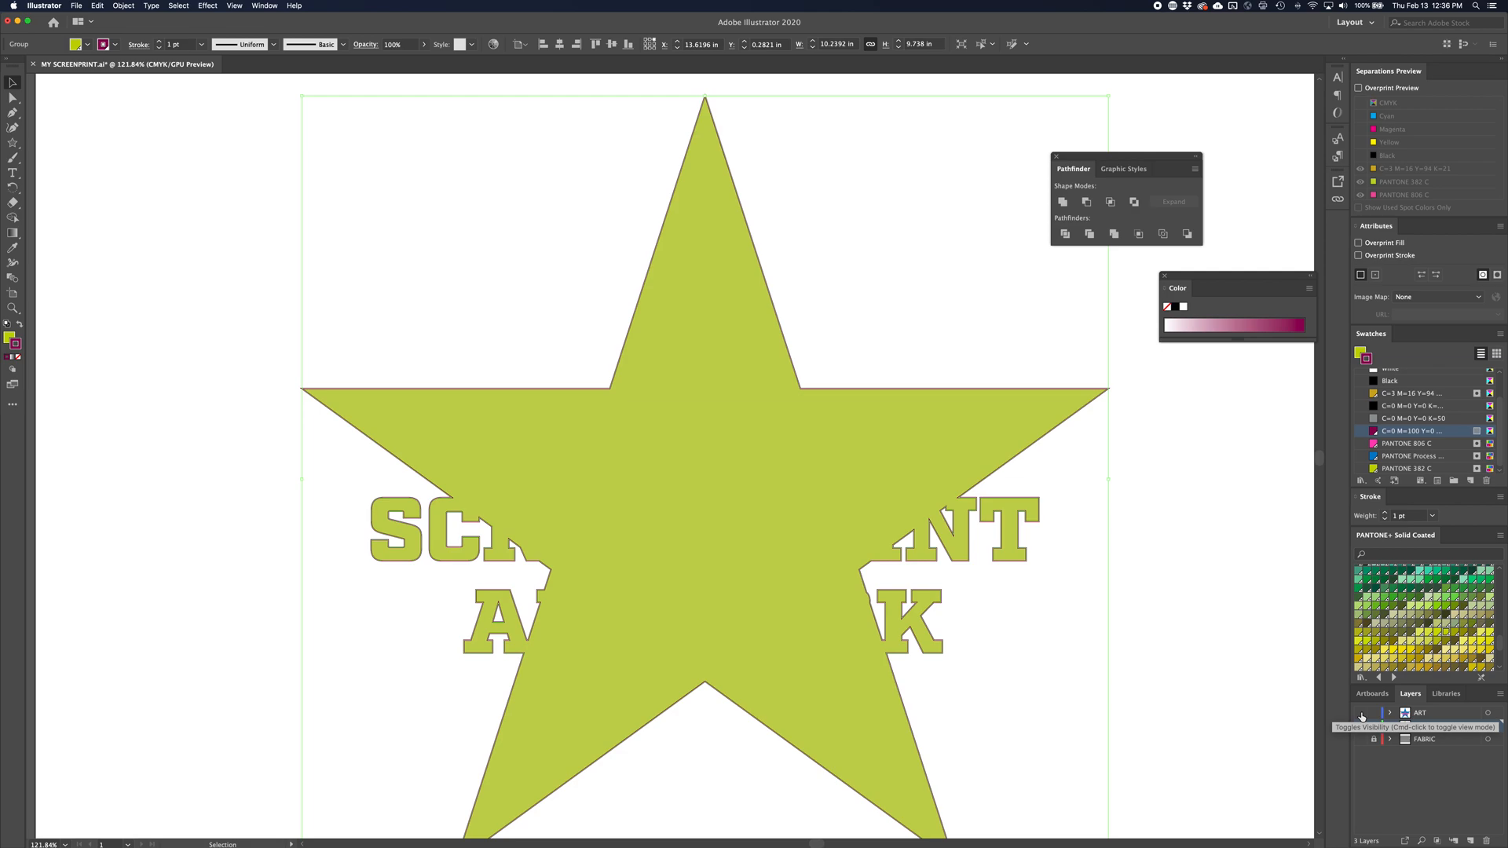
pyautogui.click(78, 6)
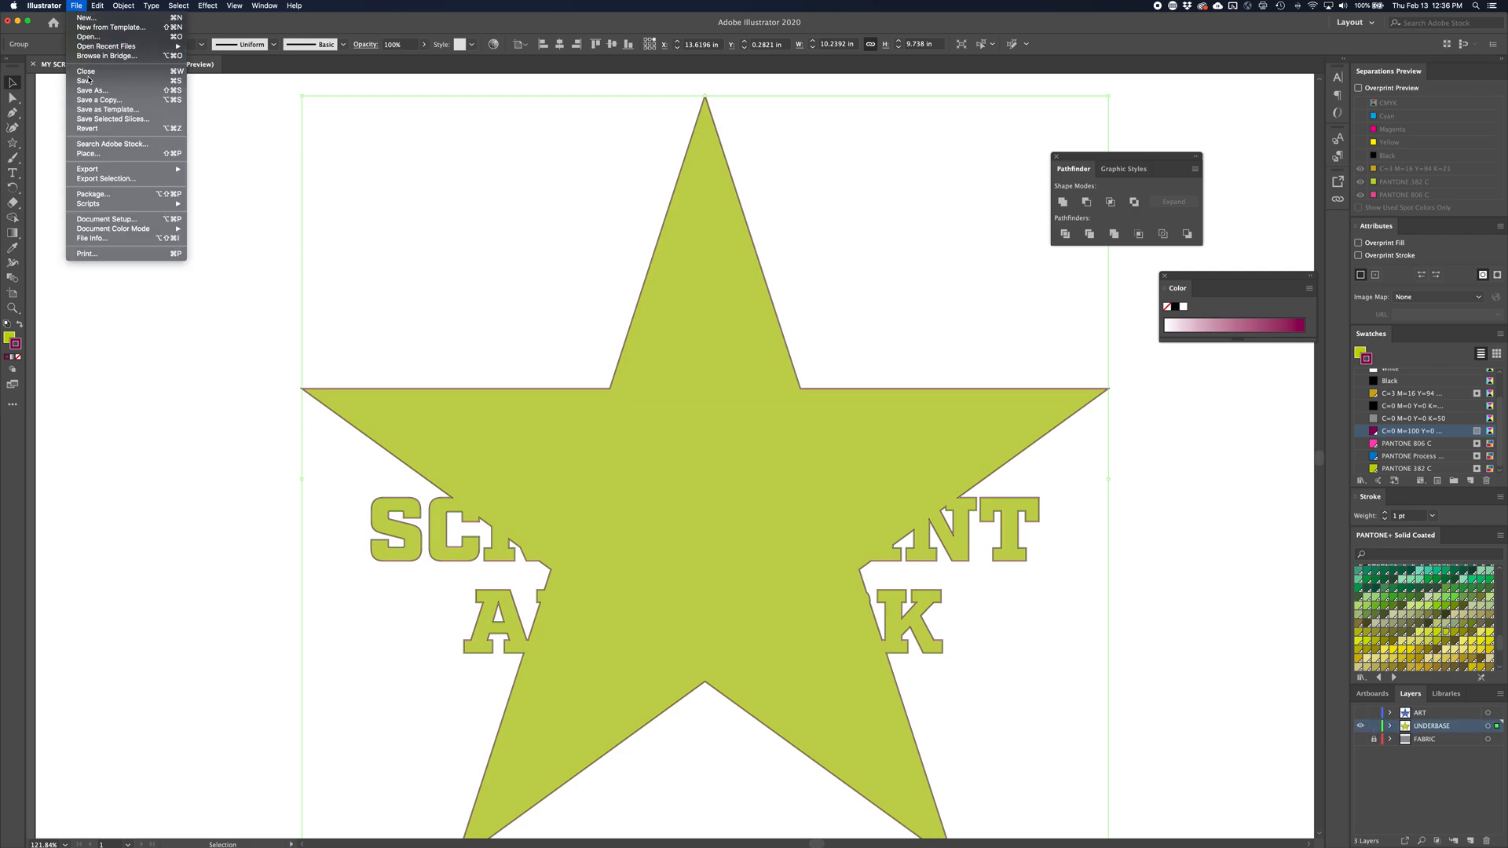
pyautogui.click(387, 315)
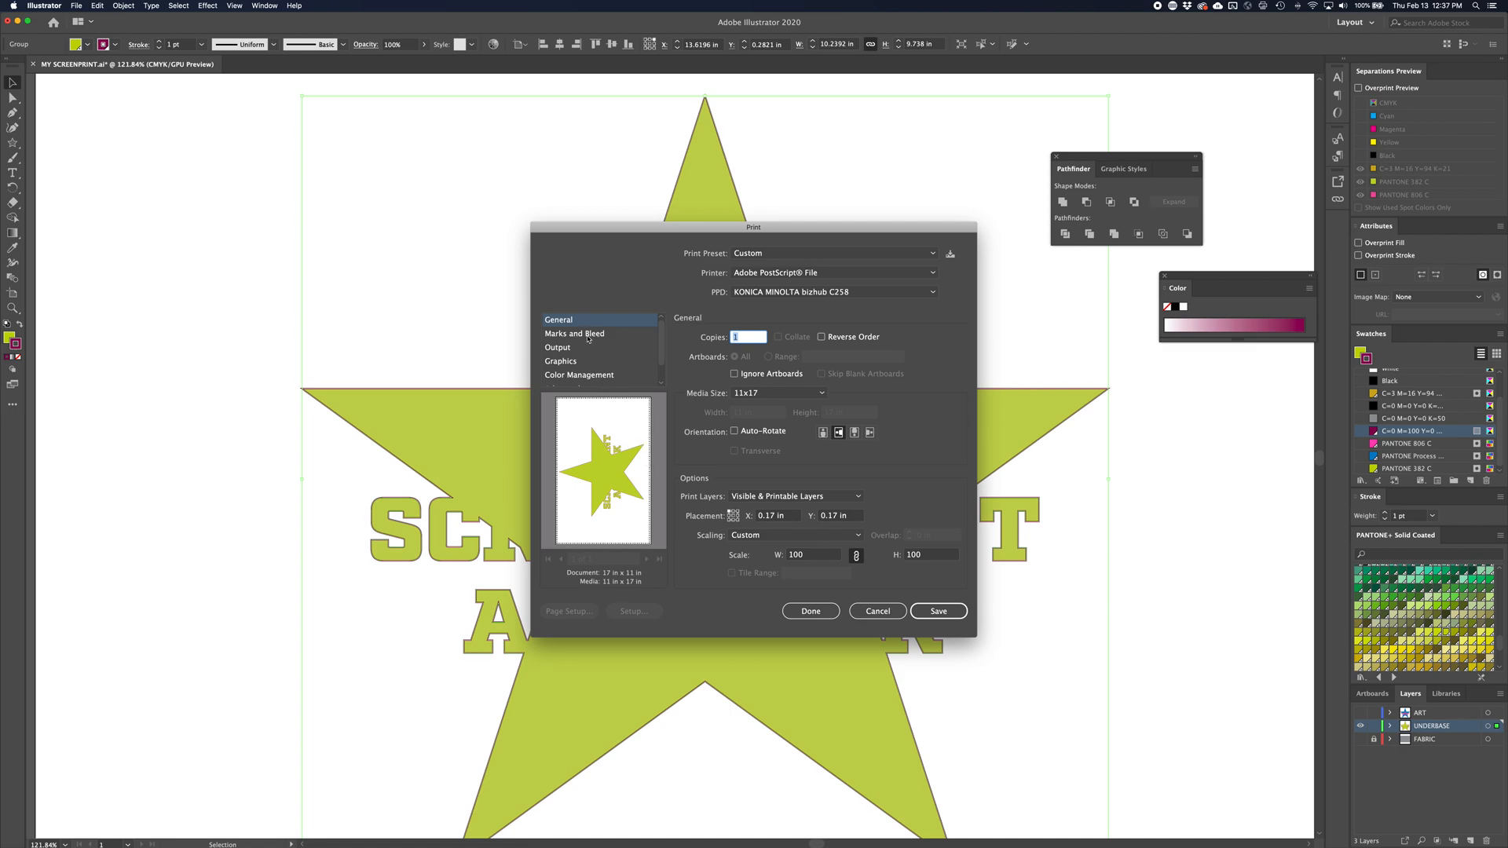
pyautogui.click(559, 347)
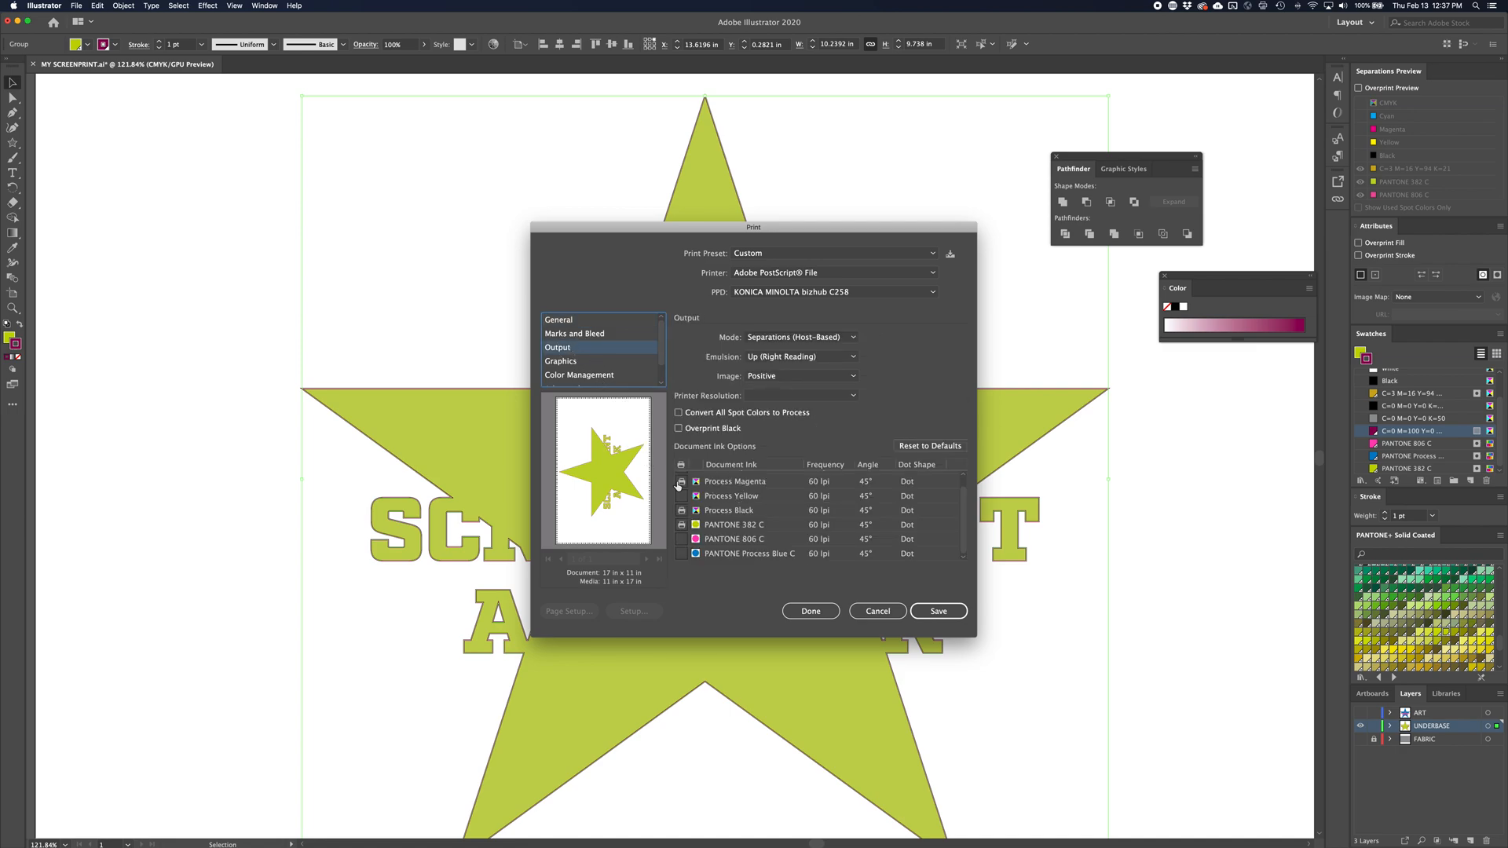
pyautogui.scroll(1, 777, 514)
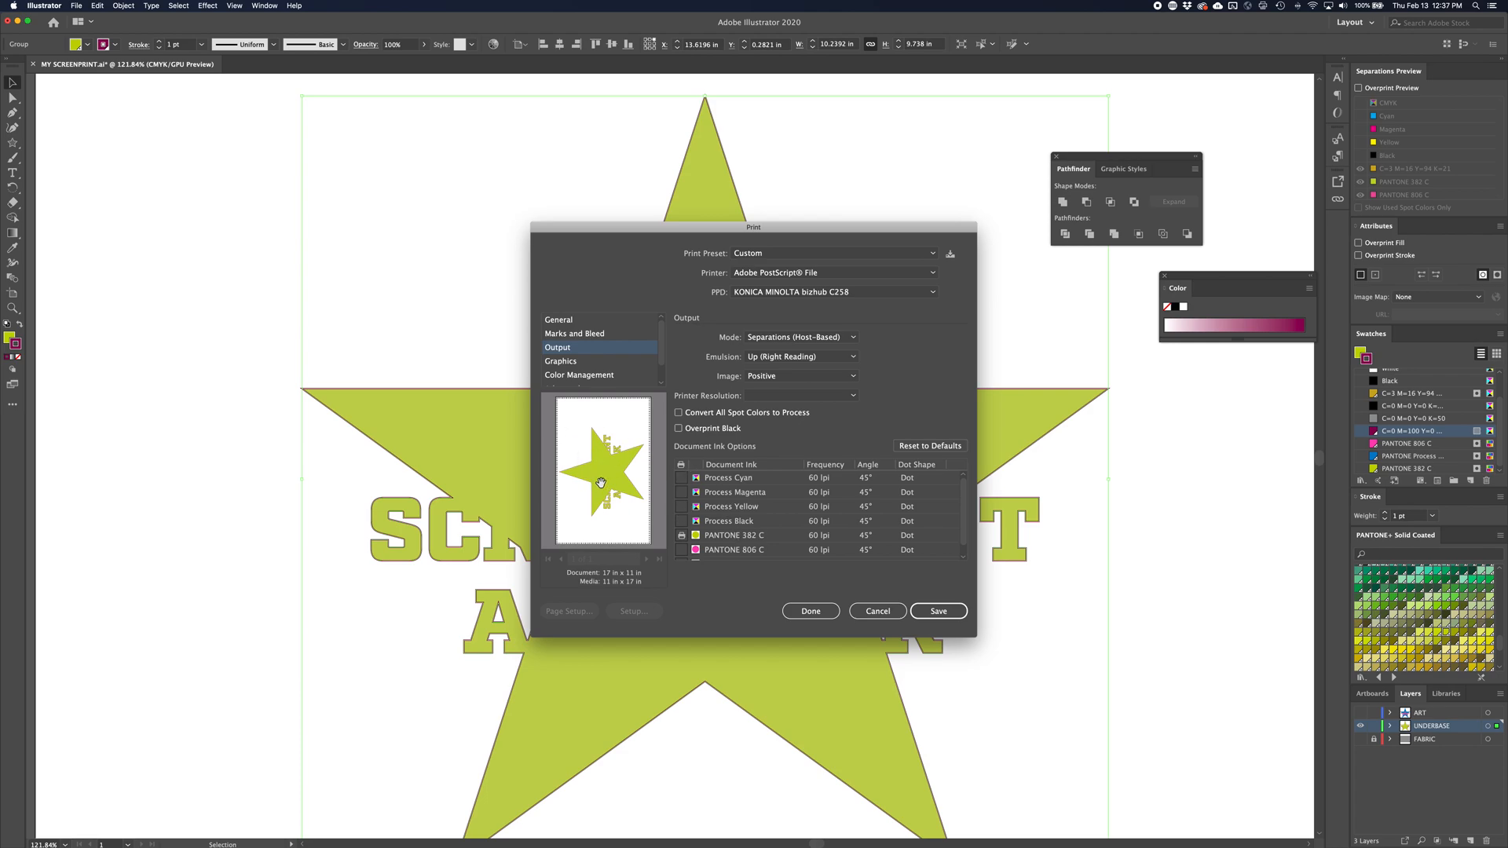
# Save the underbase separation as the PostScript file MY SCREENPRINT UNDERBASE.ps in the Video Demo folder
pyautogui.click(939, 612)
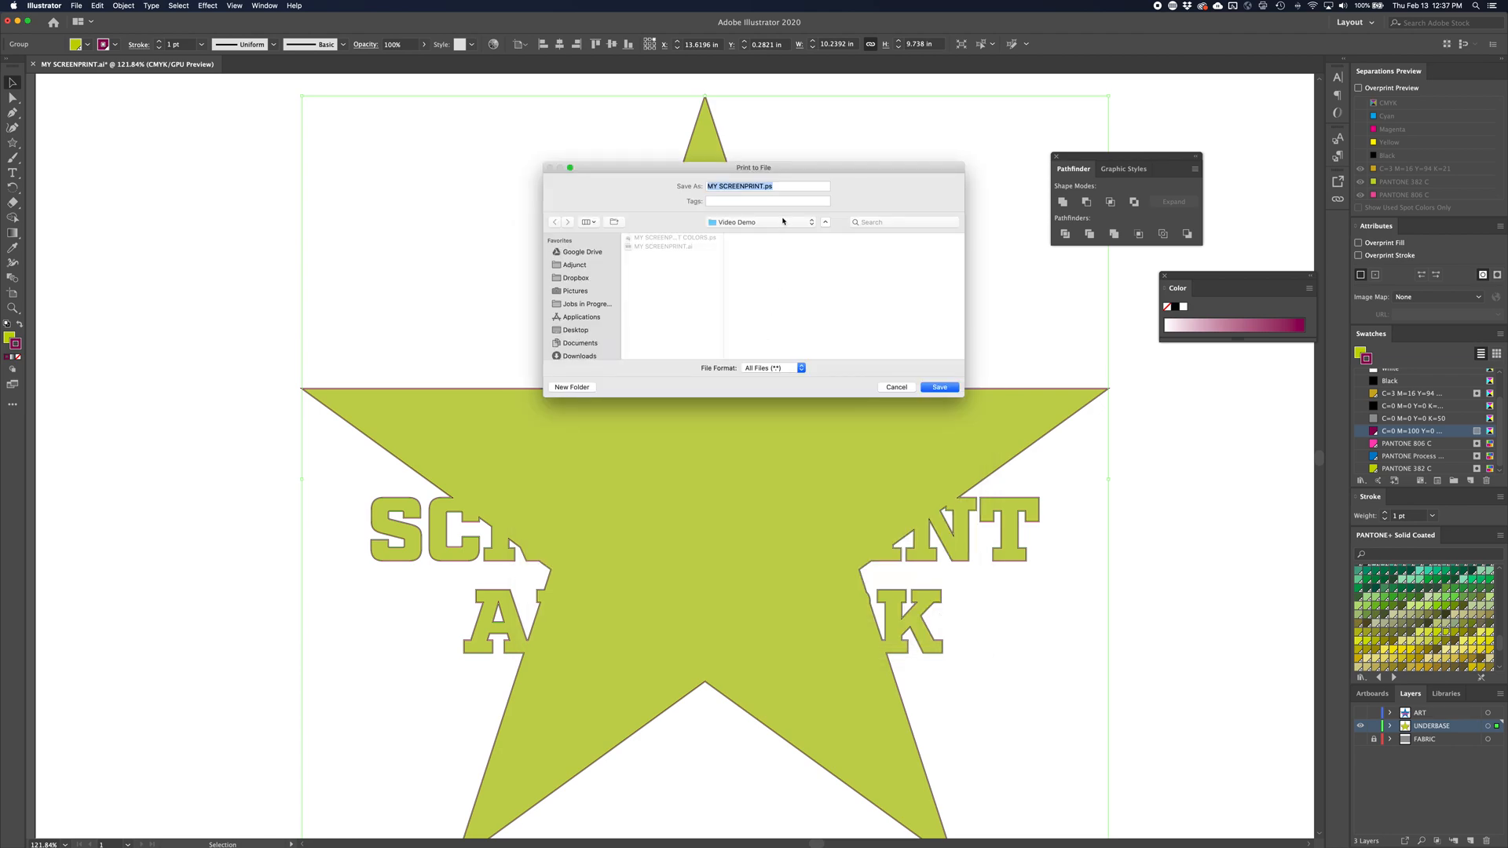
pyautogui.click(765, 186)
pyautogui.write('UNDERBASE')
pyautogui.click(939, 386)
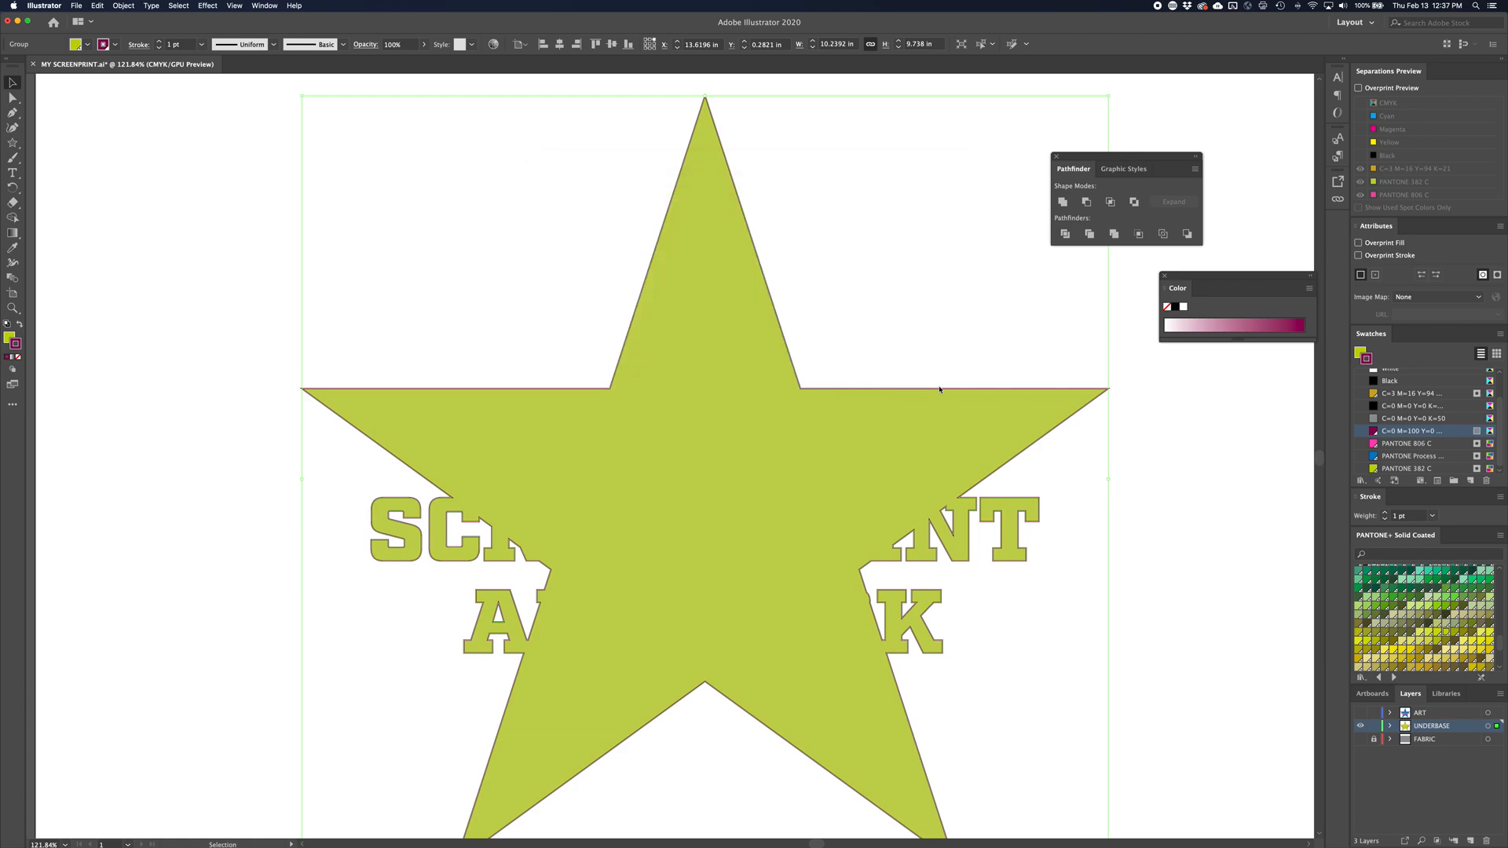
# Switch to Finder and select MY SCREENPRINT UNDERBASE.ps in the Video Demo folder
pyautogui.press('a')
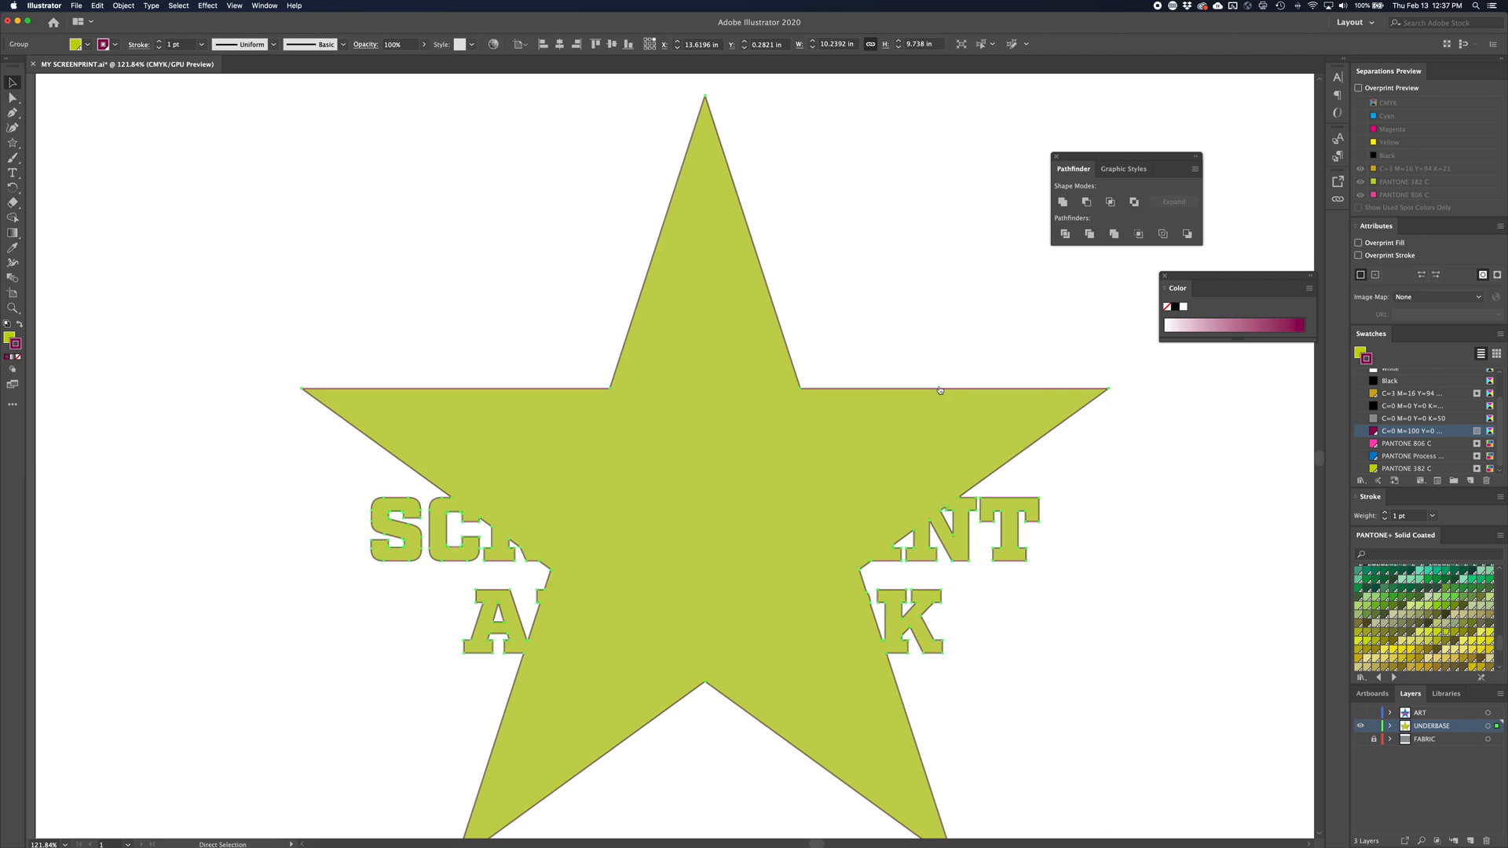
pyautogui.press('super+Tab')
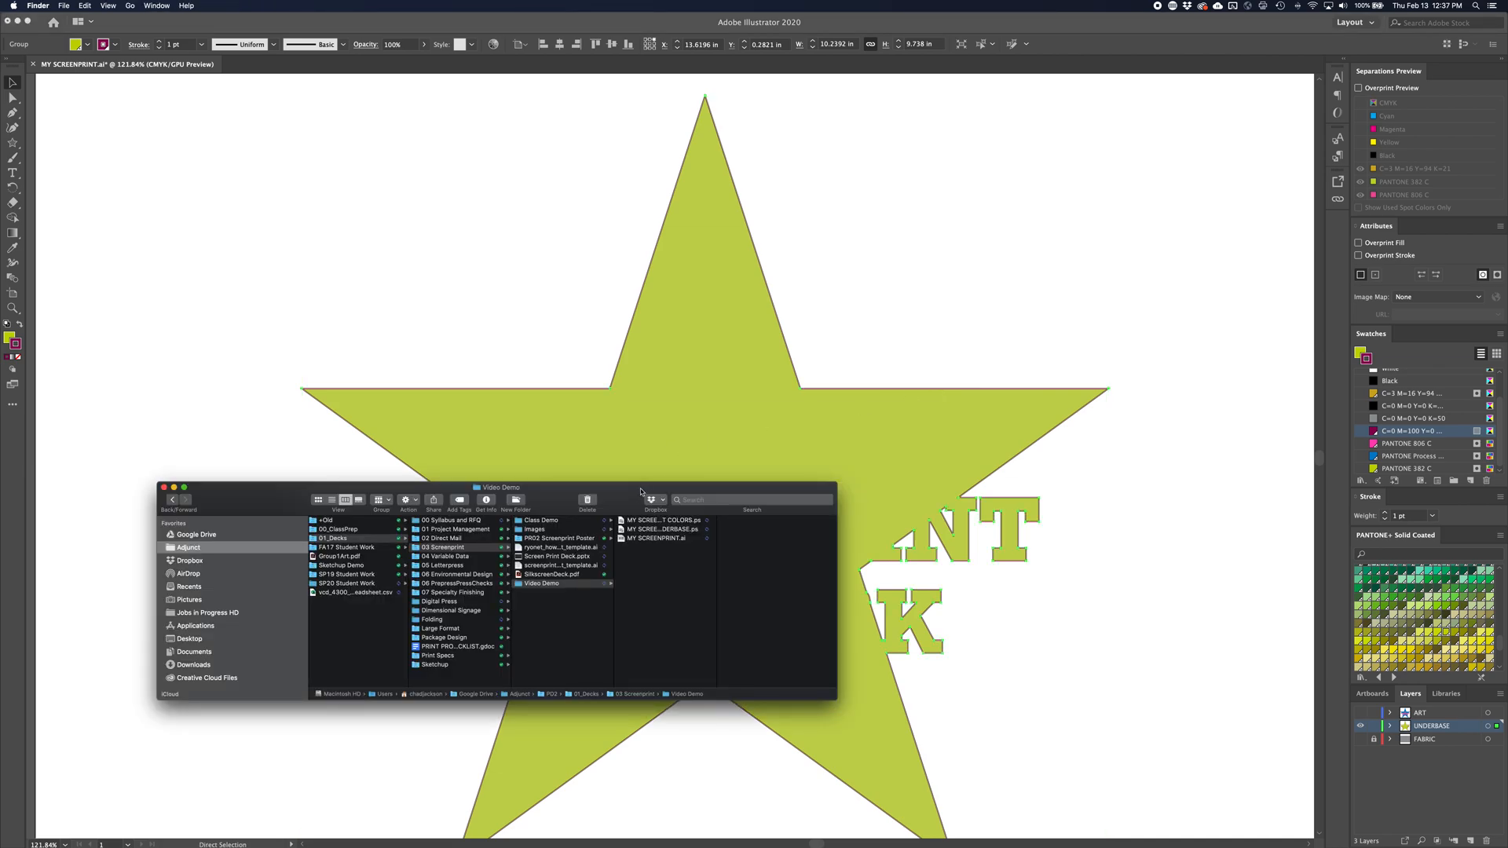
pyautogui.moveTo(641, 492); pyautogui.dragTo(686, 373)
pyautogui.click(739, 402)
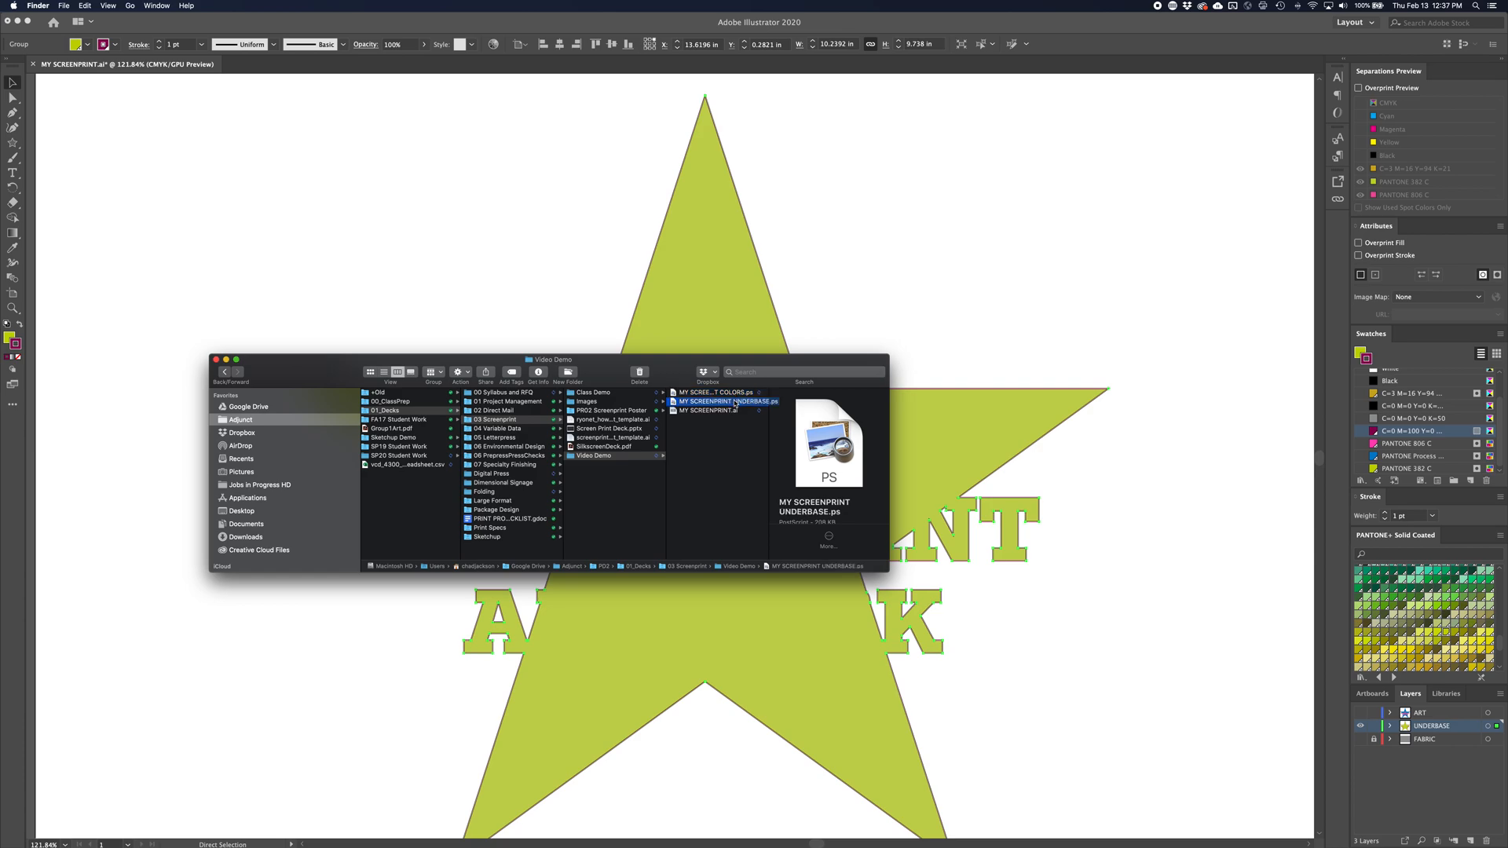
pyautogui.moveTo(700, 367); pyautogui.dragTo(909, 347)
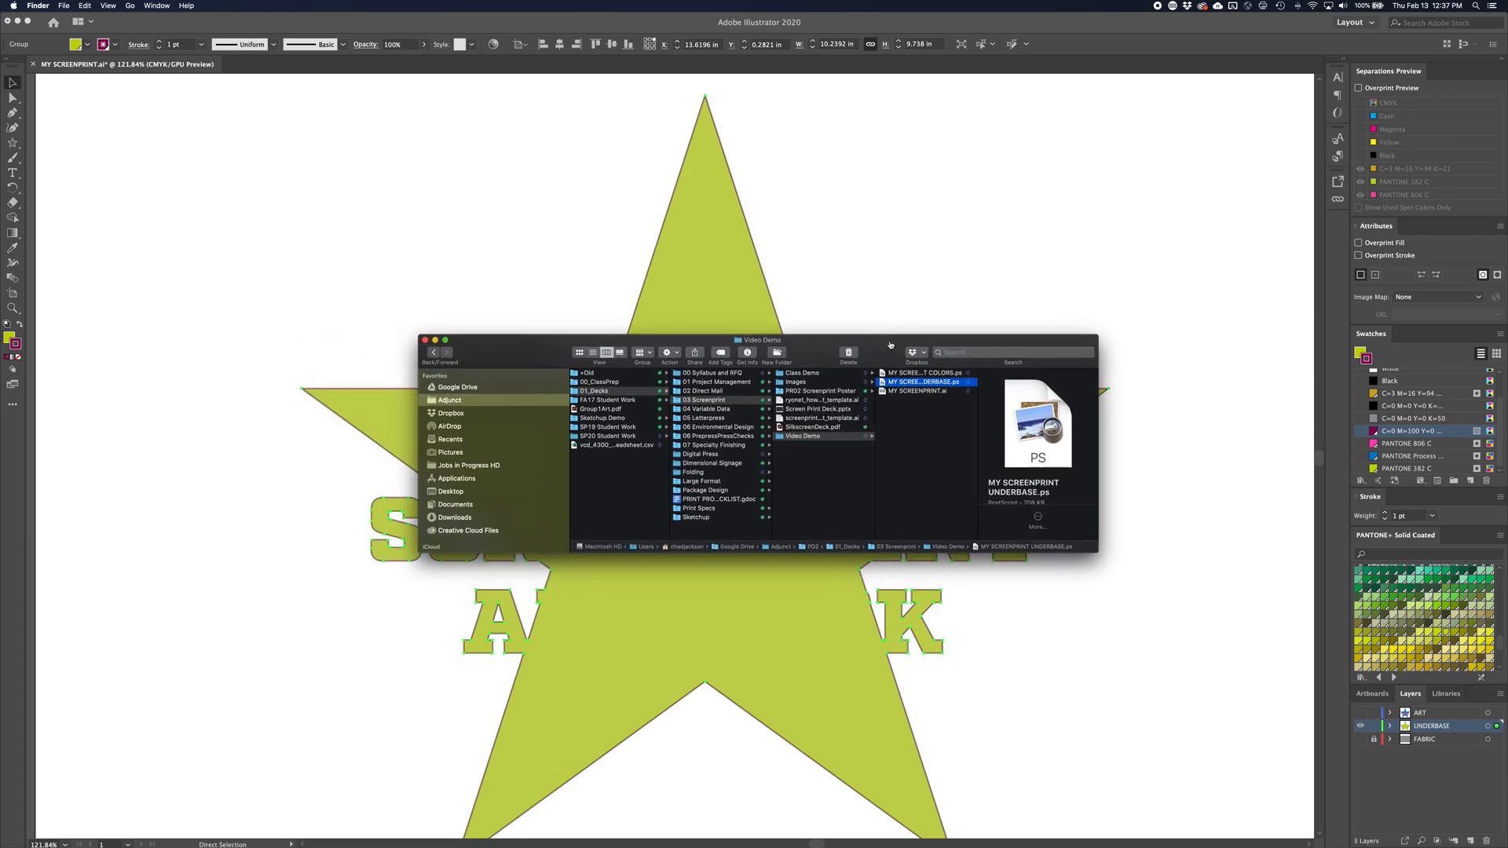
# Open Acrobat Distiller from the underbase PostScript file and arrange its window beside the Finder window
pyautogui.doubleClick(879, 381)
pyautogui.moveTo(393, 275); pyautogui.dragTo(303, 215)
pyautogui.moveTo(485, 349); pyautogui.dragTo(523, 226)
pyautogui.click(386, 219)
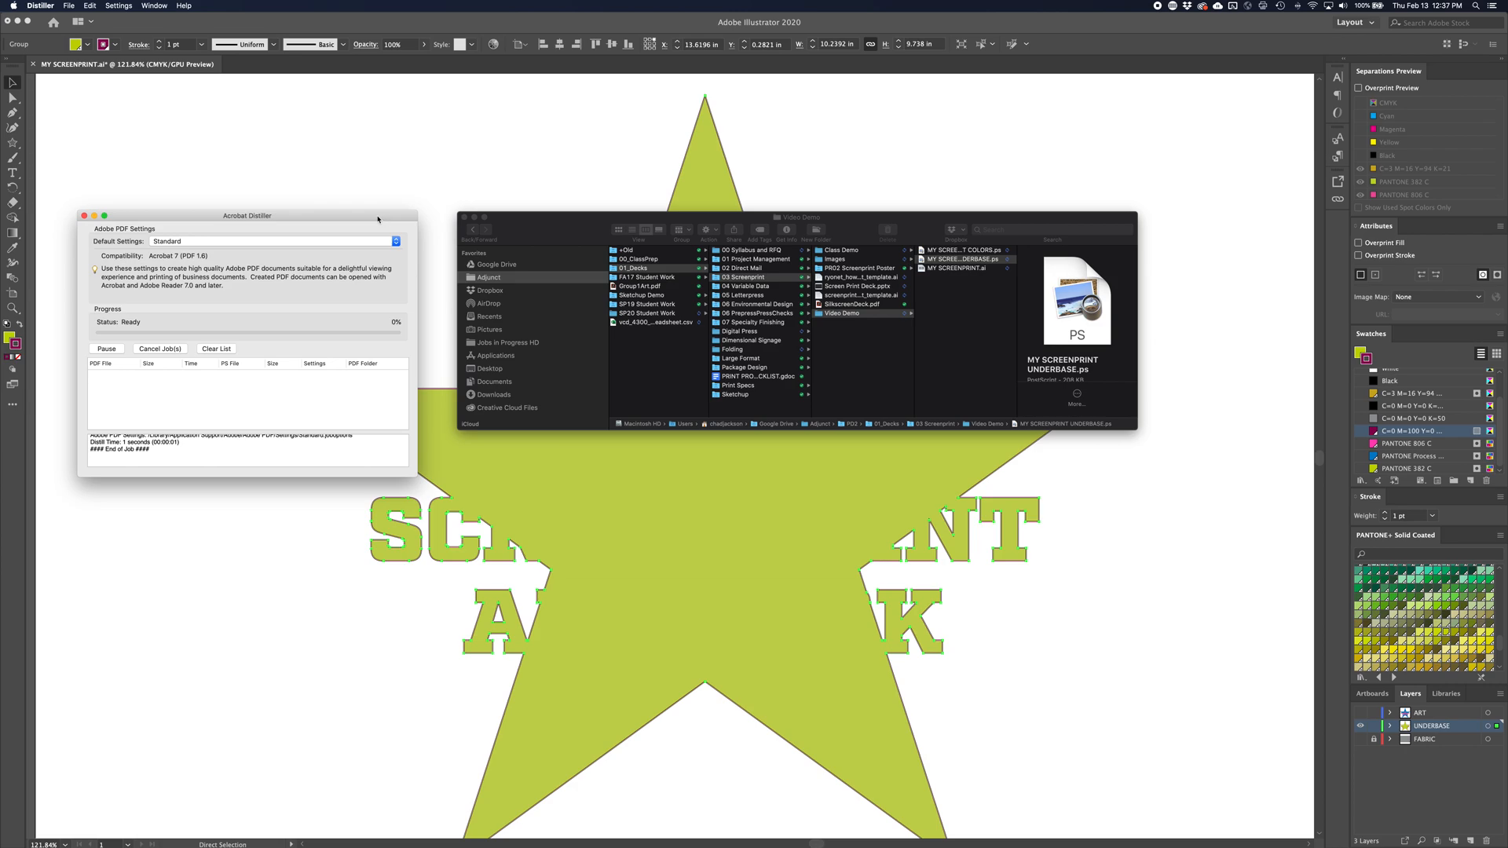
# Add MY SCREENPRINT COLORS.ps and MY SCREENPRINT UNDERBASE.ps together from Finder to the Acrobat Distiller conversion list
pyautogui.moveTo(377, 219); pyautogui.dragTo(396, 269)
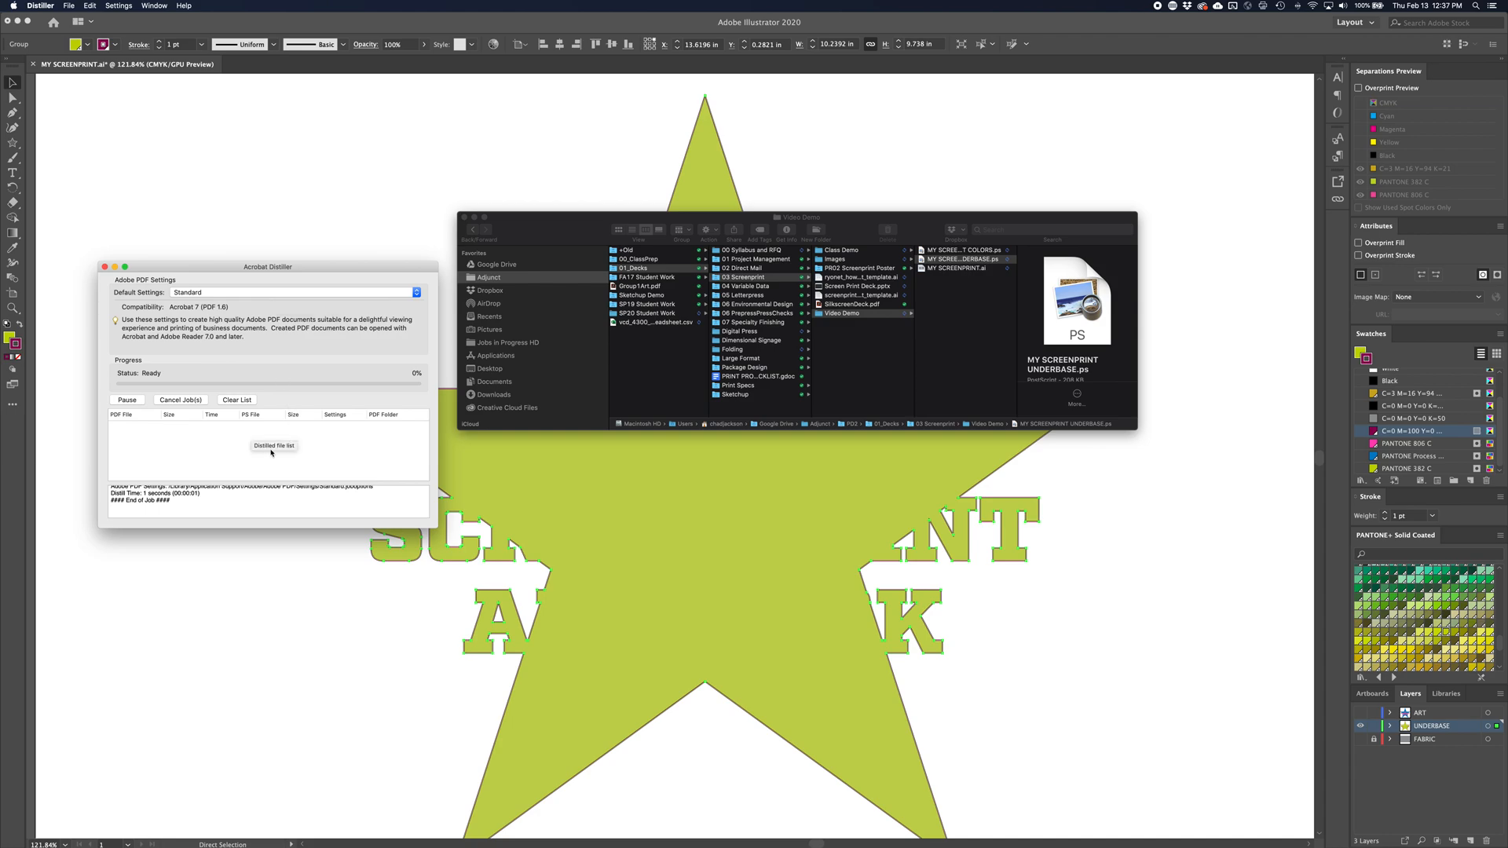
pyautogui.click(985, 258)
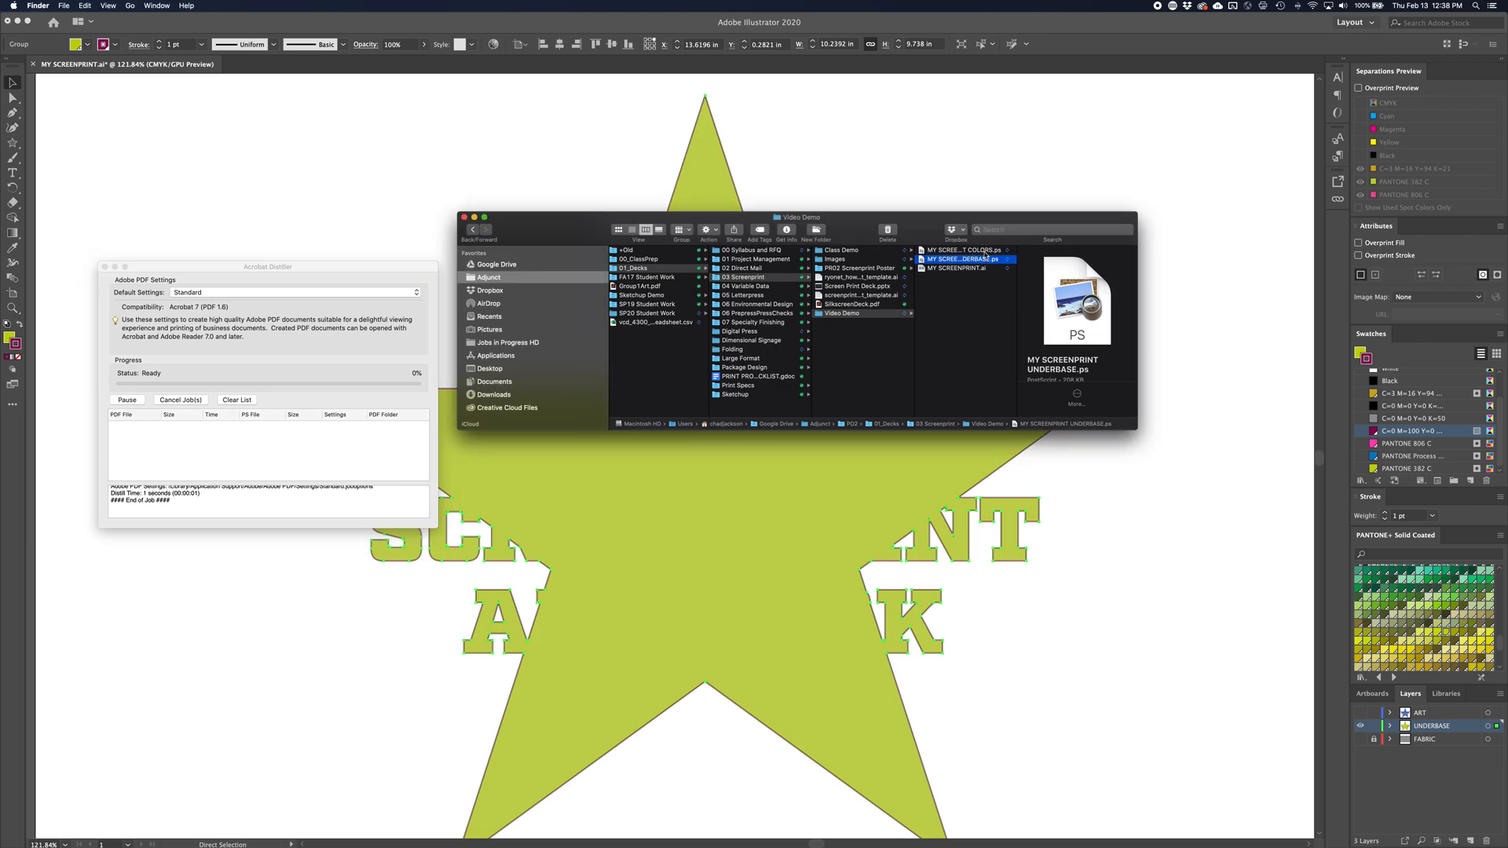
pyautogui.keyDown('shift'); pyautogui.click(985, 250); pyautogui.keyUp('shift')
pyautogui.moveTo(985, 250); pyautogui.dragTo(366, 445)
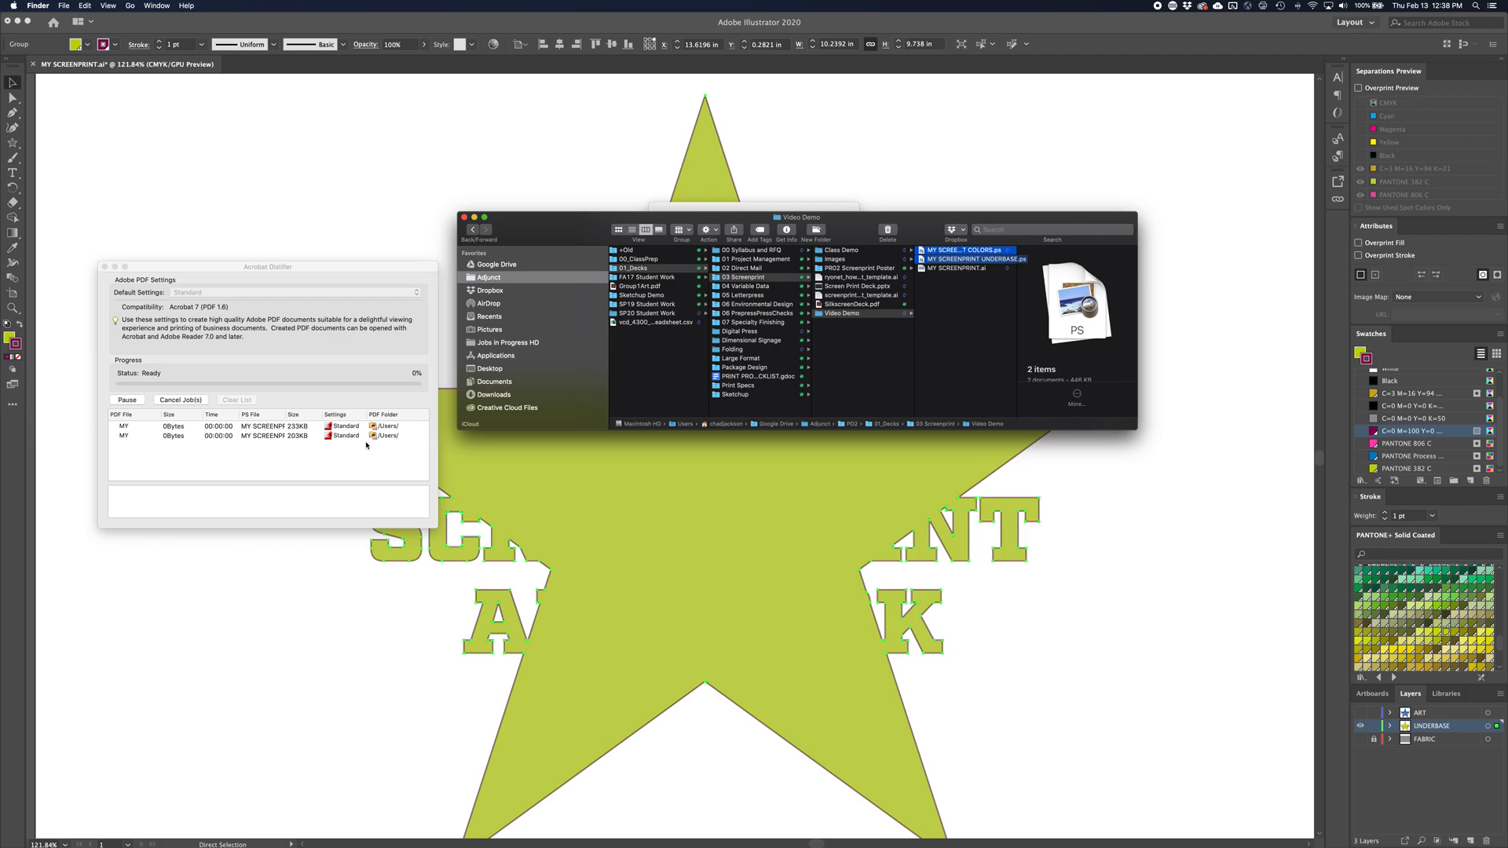
# Approve the security confirmations in Acrobat Distiller to convert both PostScript files to PDF
pyautogui.click(949, 356)
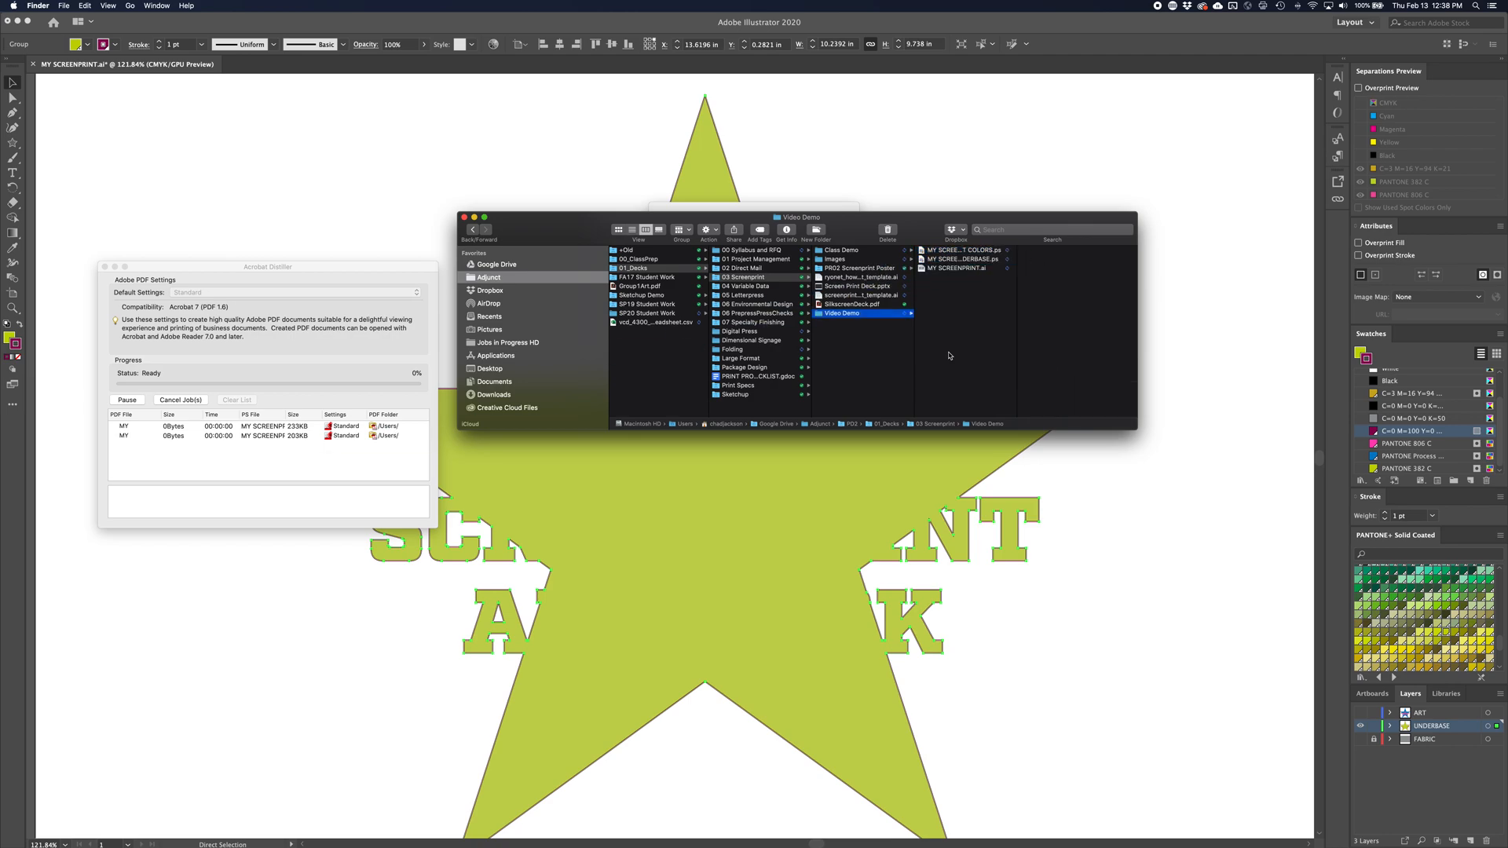
pyautogui.click(949, 356)
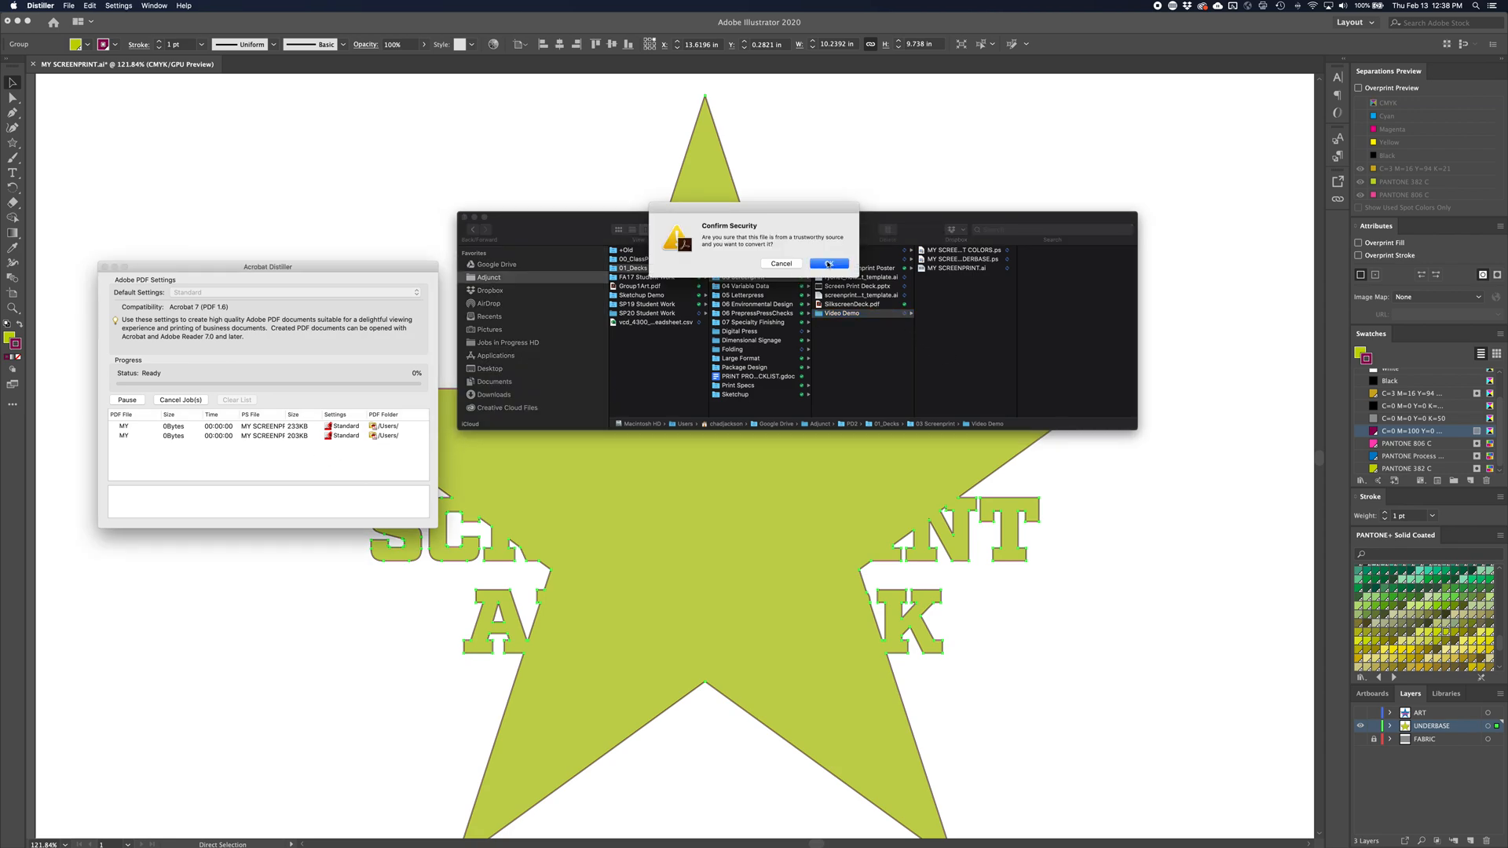
pyautogui.moveTo(808, 212); pyautogui.dragTo(717, 505)
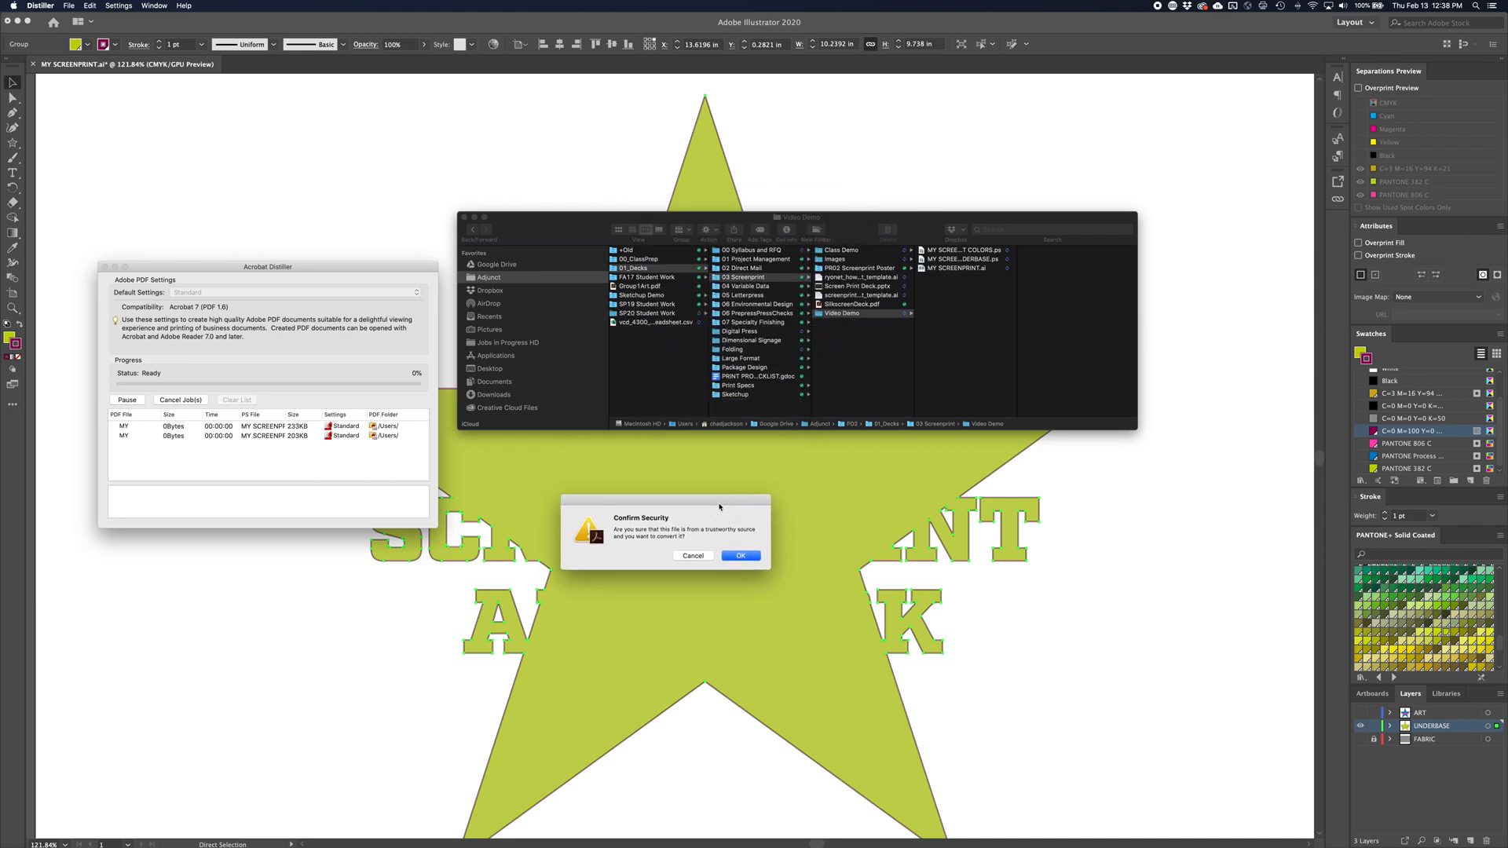
pyautogui.click(743, 557)
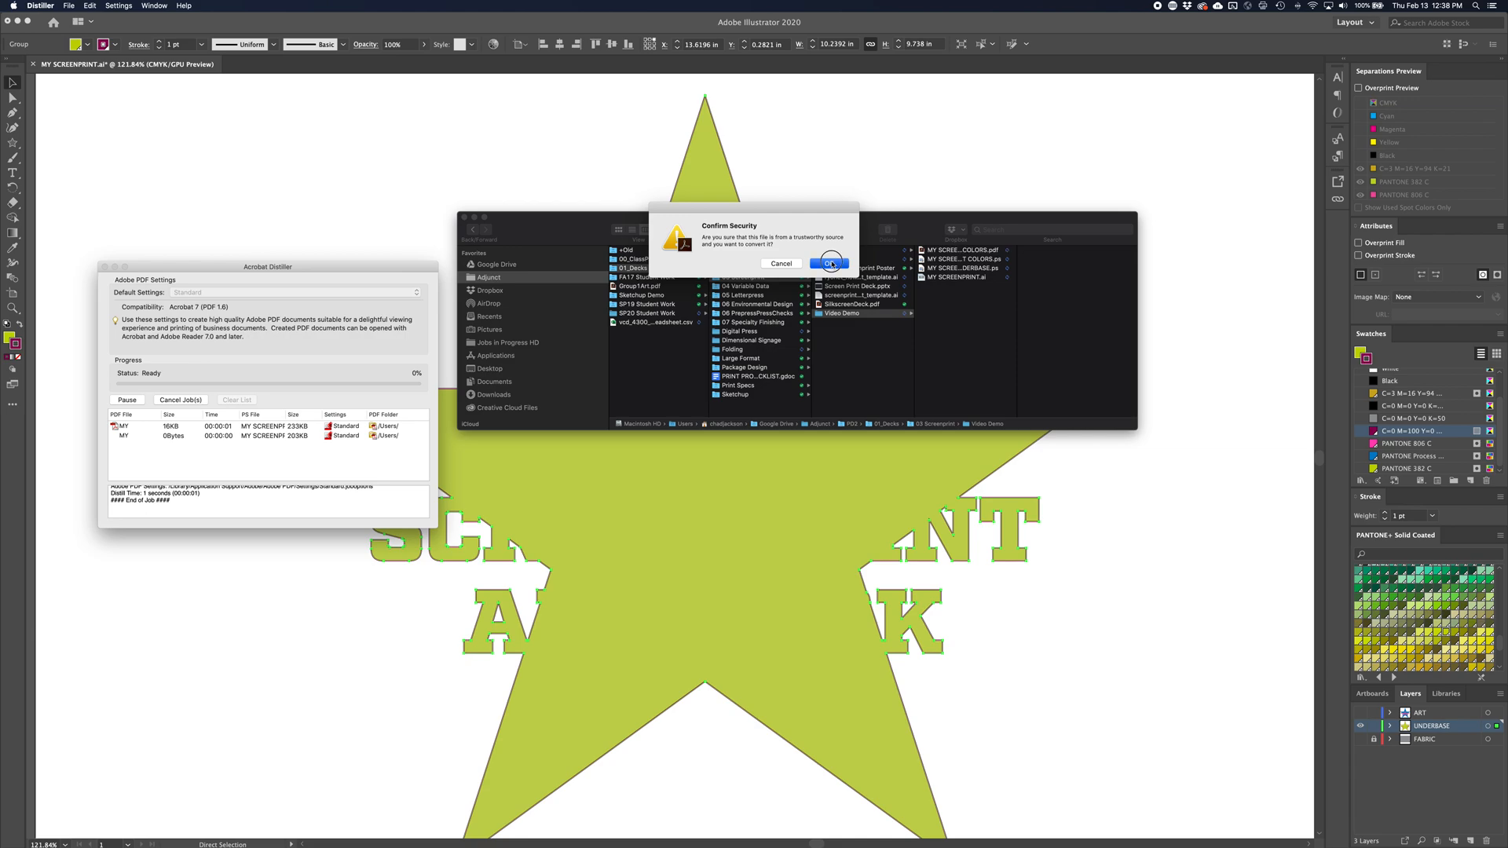
pyautogui.click(832, 263)
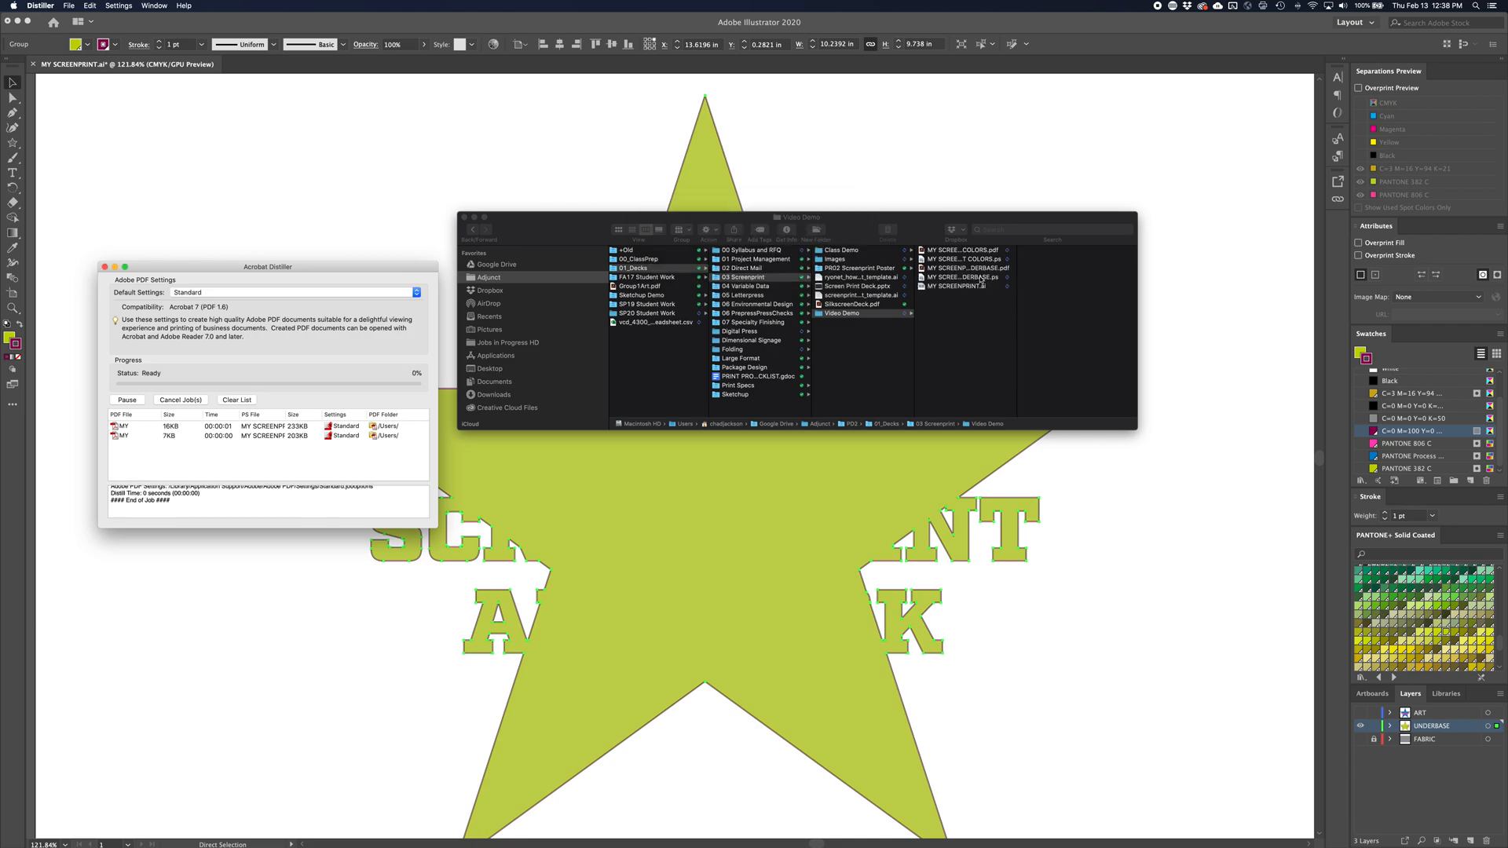
# Preview both separation pages of MY SCREENPRINT COLORS.pdf in Finder
pyautogui.click(971, 252)
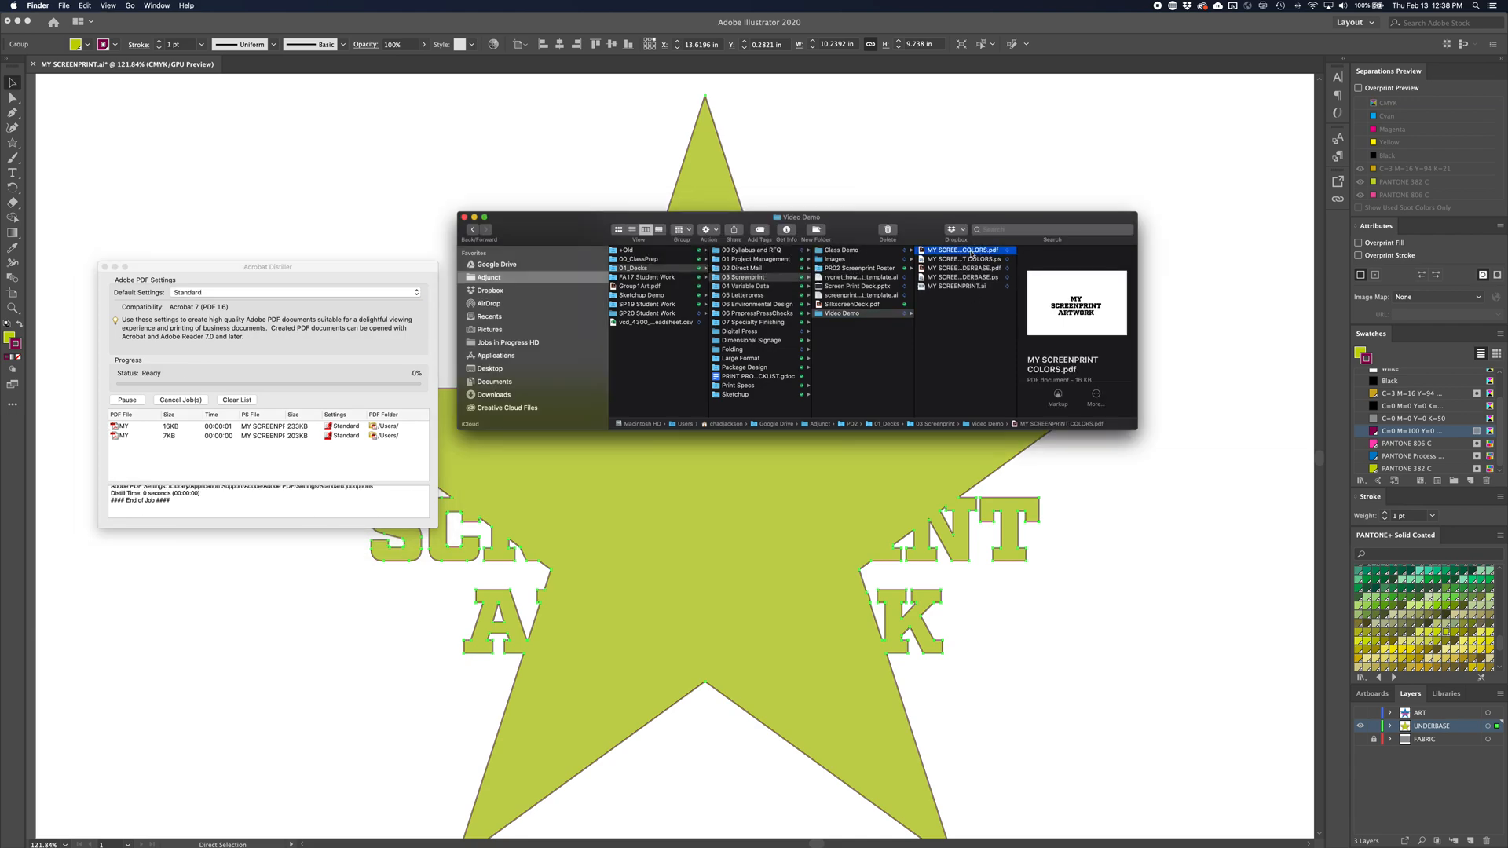
pyautogui.press('space')
pyautogui.press('space')
pyautogui.press('space')
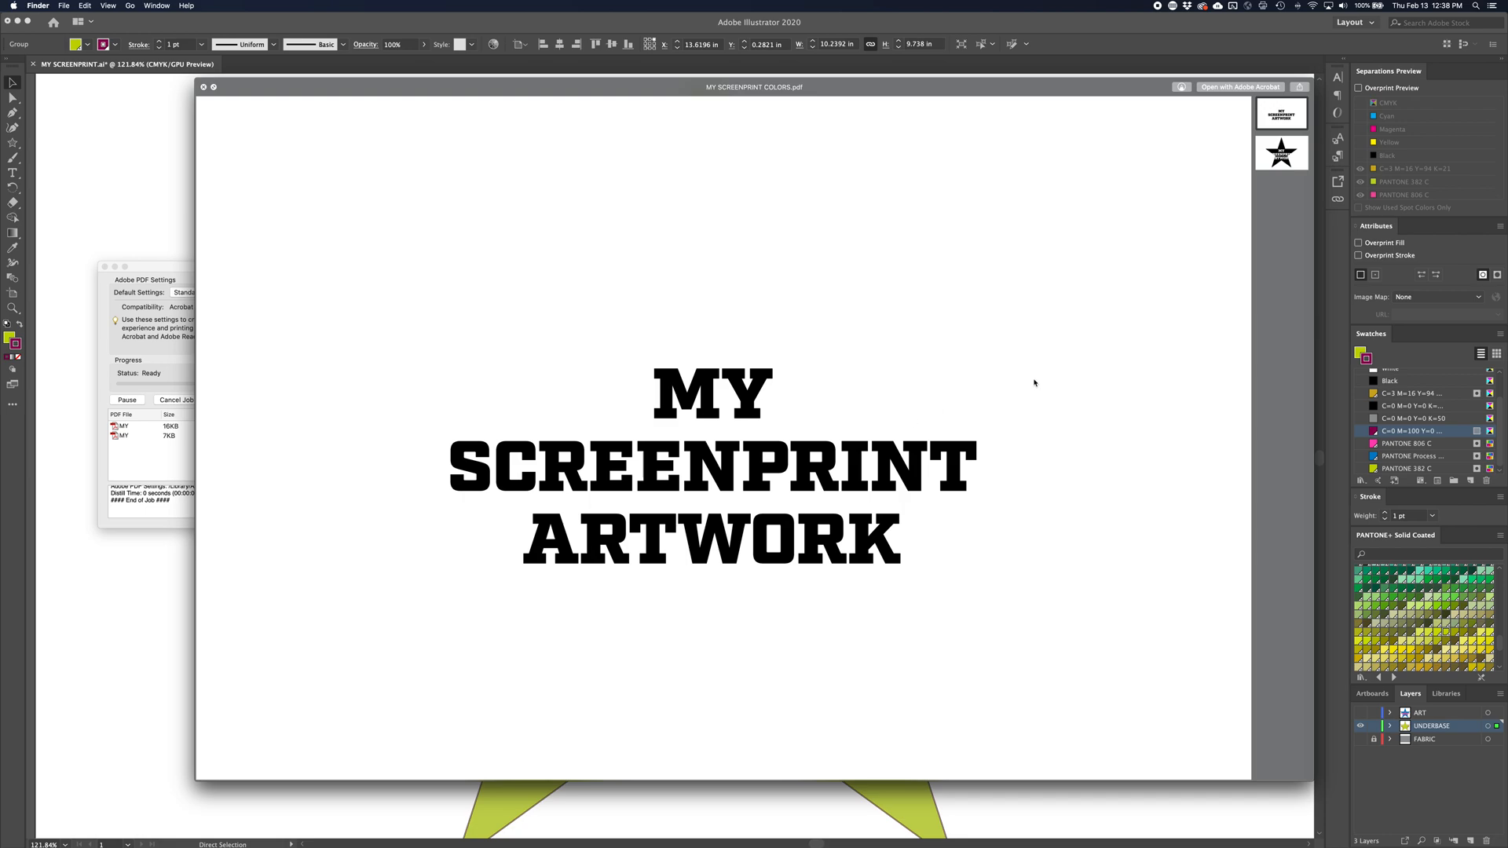
pyautogui.click(1276, 162)
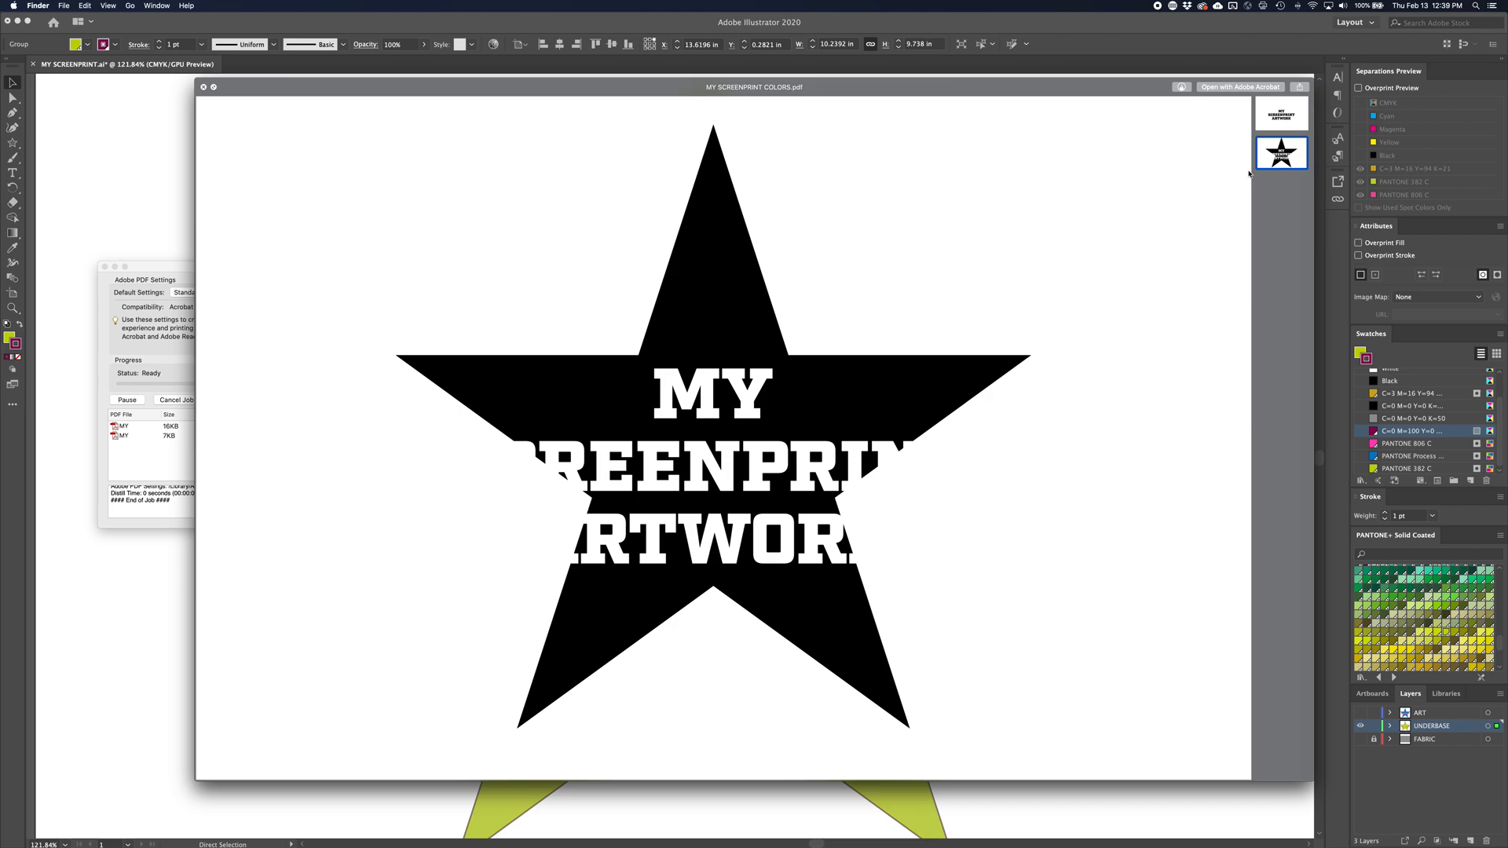
pyautogui.press('space')
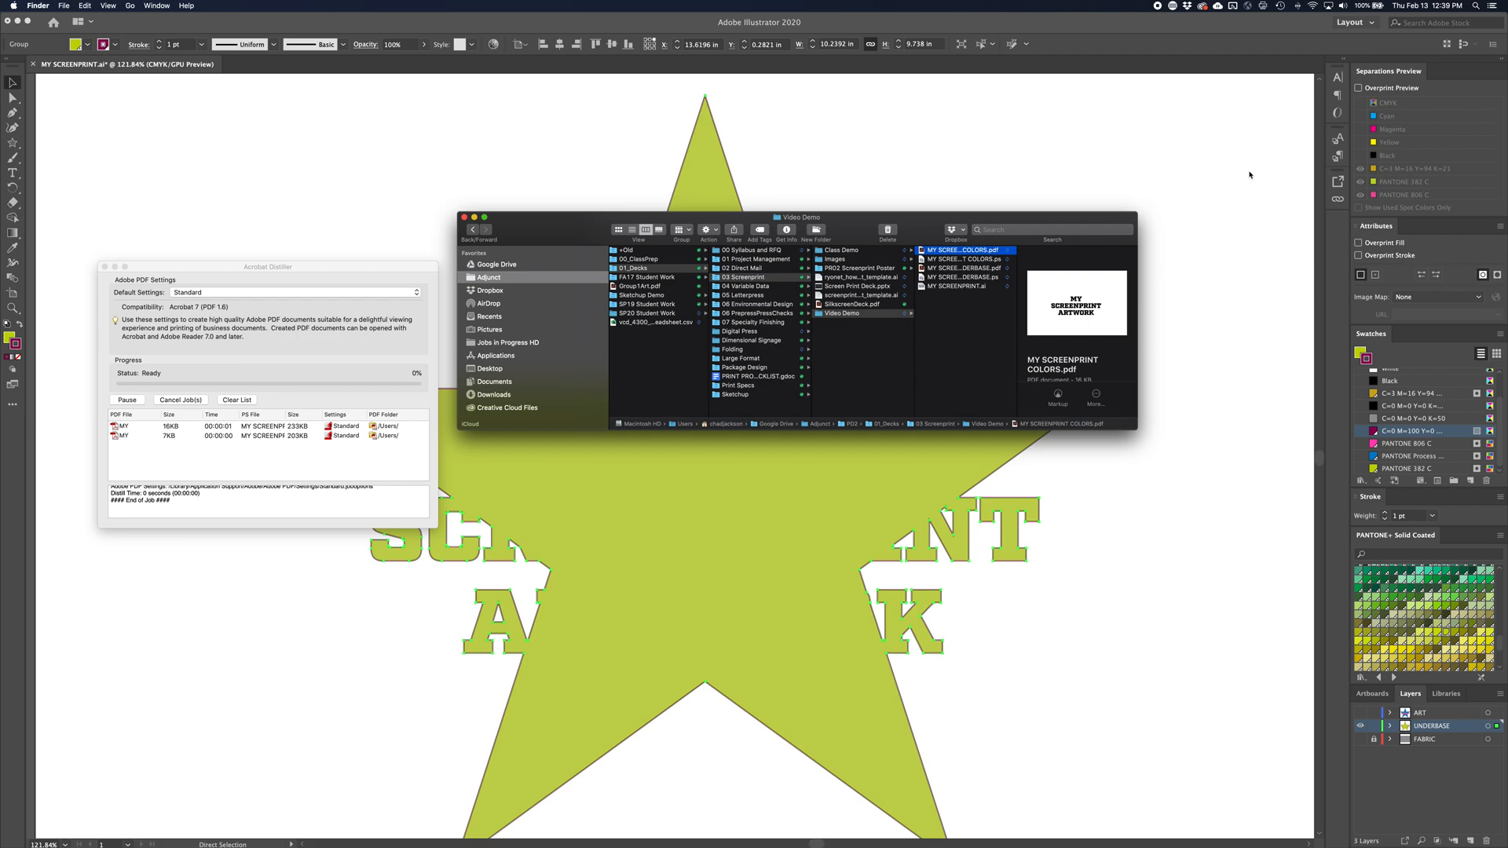
# Preview MY SCREENPRINT UNDERBASE.pdf in Finder
pyautogui.click(961, 269)
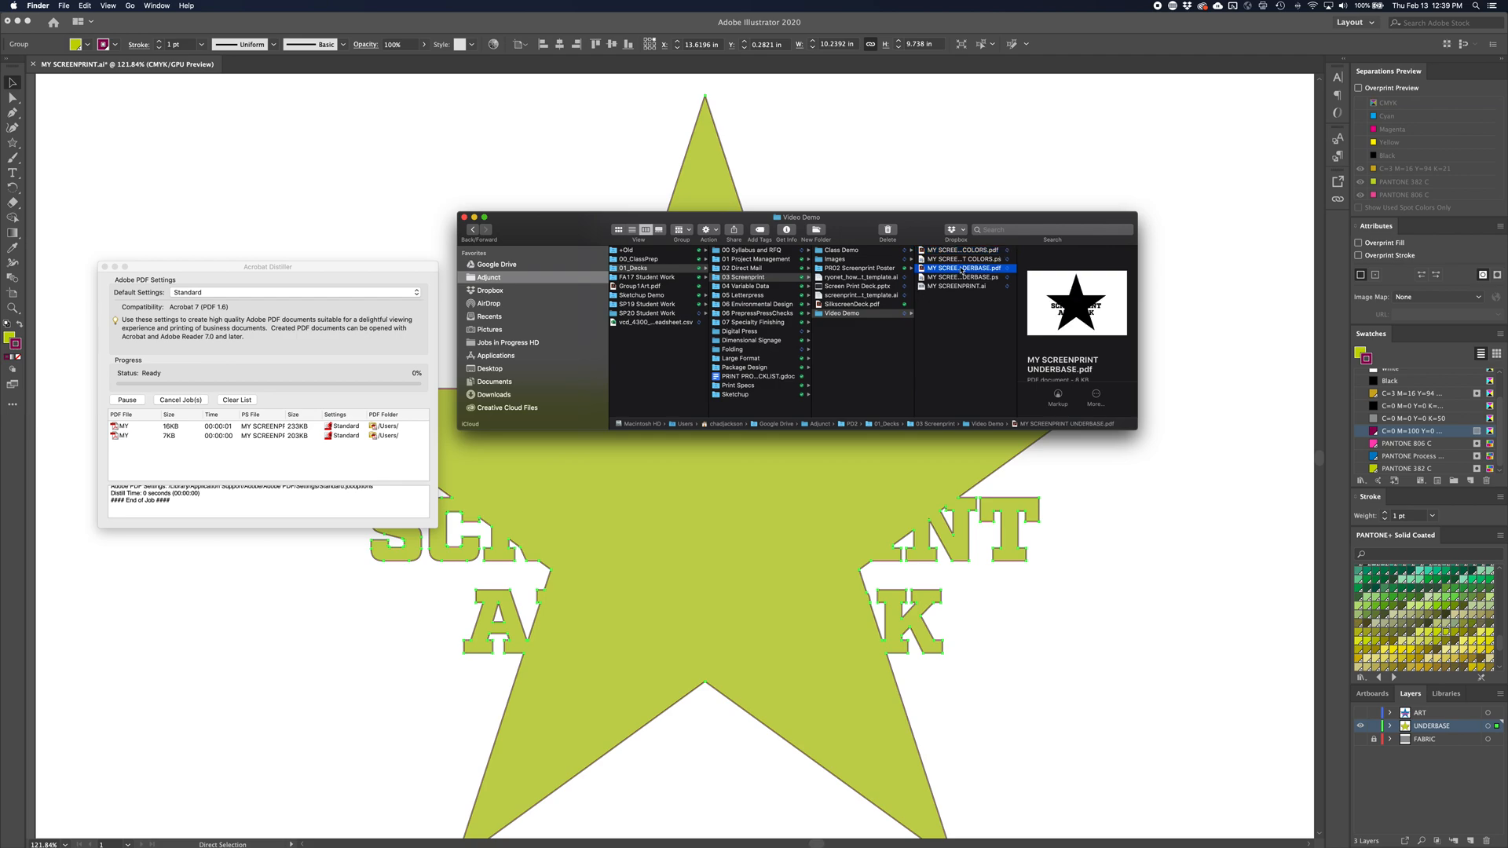
pyautogui.press('space')
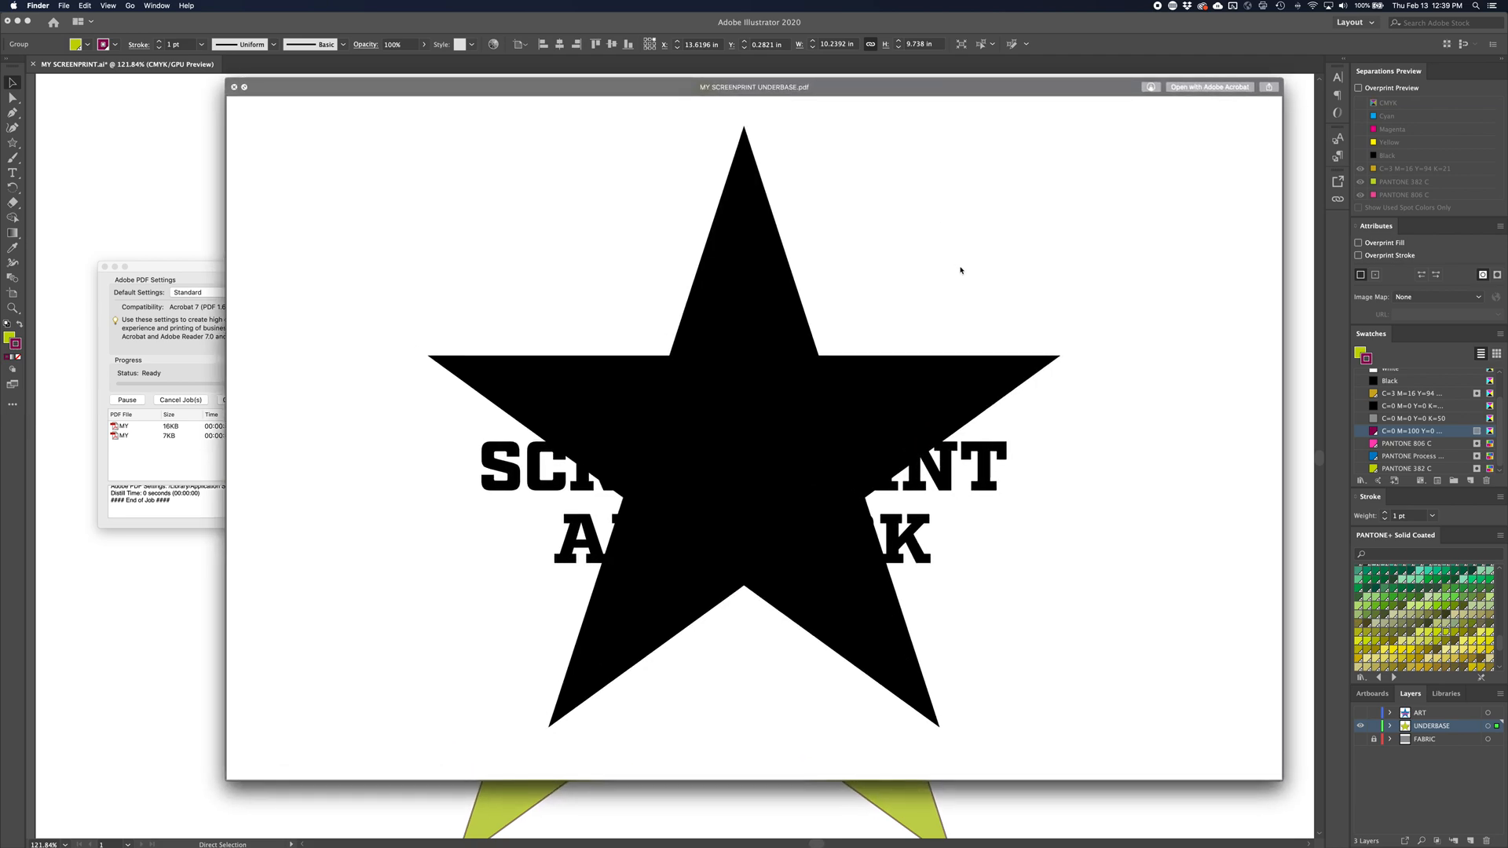
pyautogui.press('space')
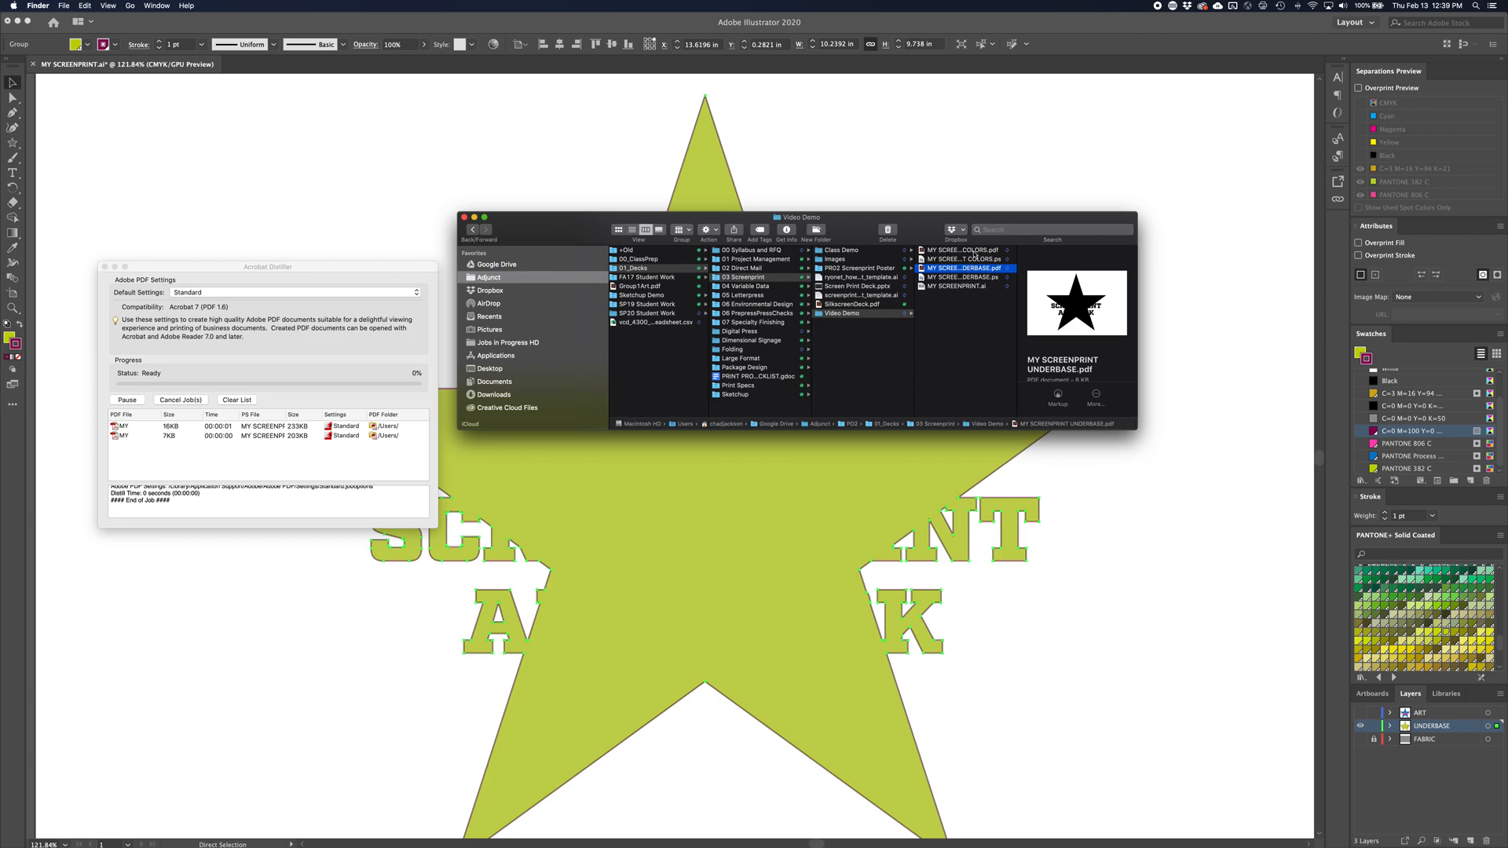
# Open MY SCREENPRINT COLORS.pdf and MY SCREENPRINT UNDERBASE.pdf in Acrobat, with the underbase PDF in its own window
pyautogui.click(974, 251)
pyautogui.doubleClick(974, 253)
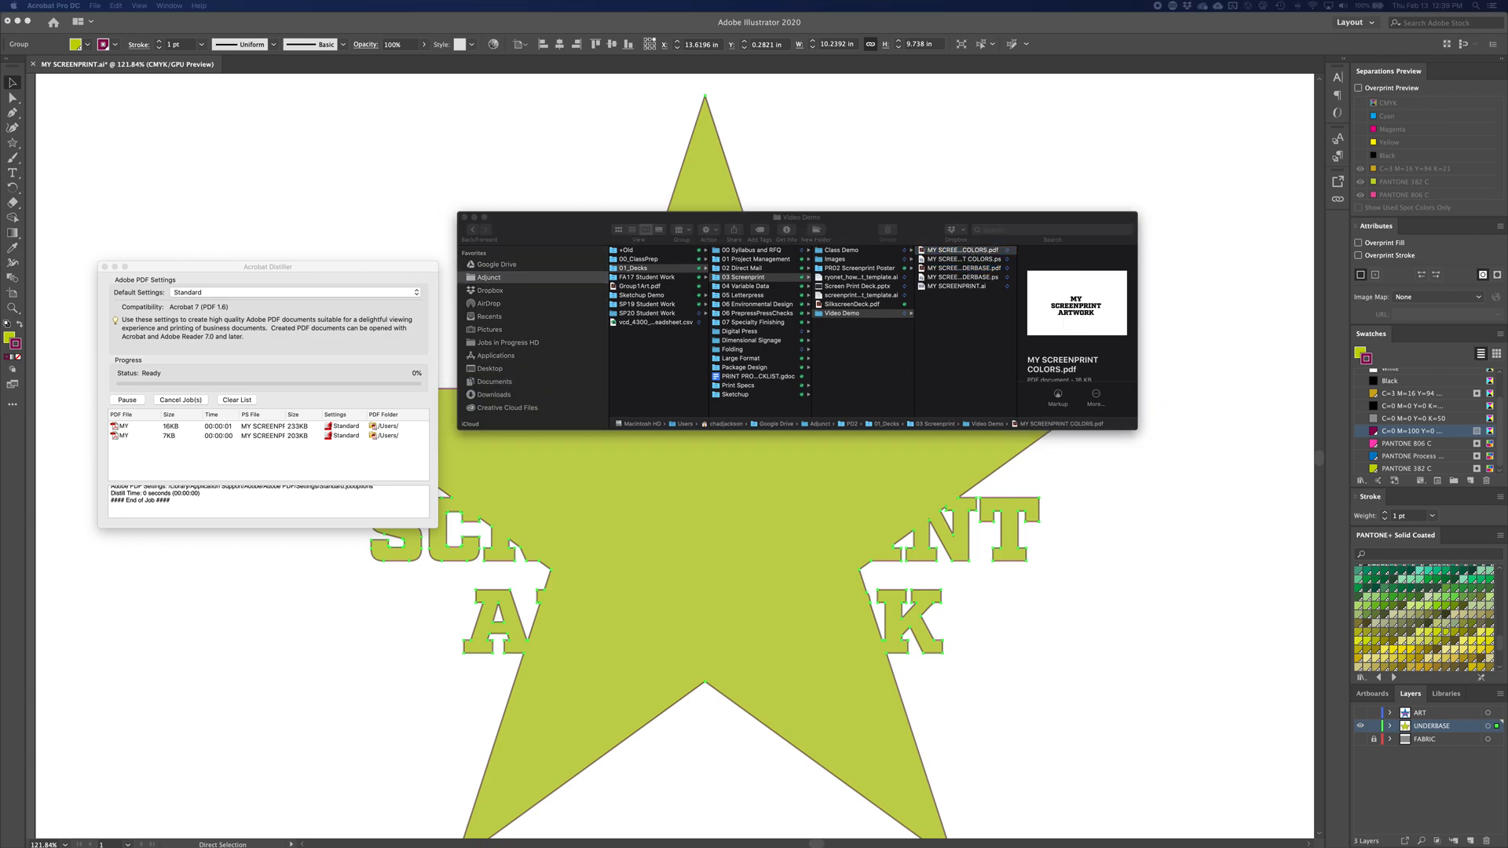
pyautogui.moveTo(709, 286); pyautogui.dragTo(541, 138)
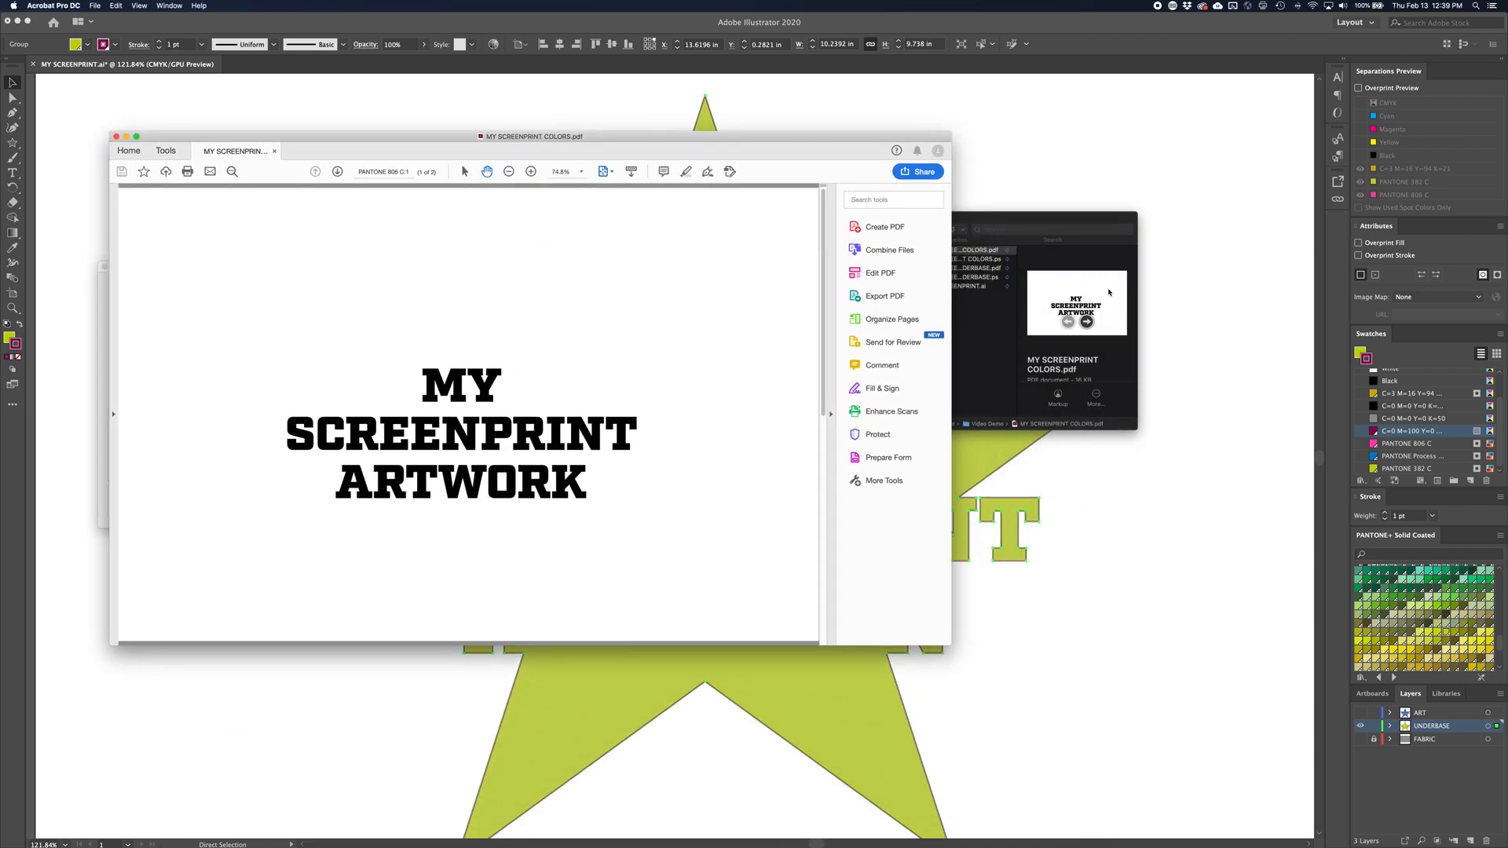
pyautogui.click(987, 268)
pyautogui.doubleClick(988, 270)
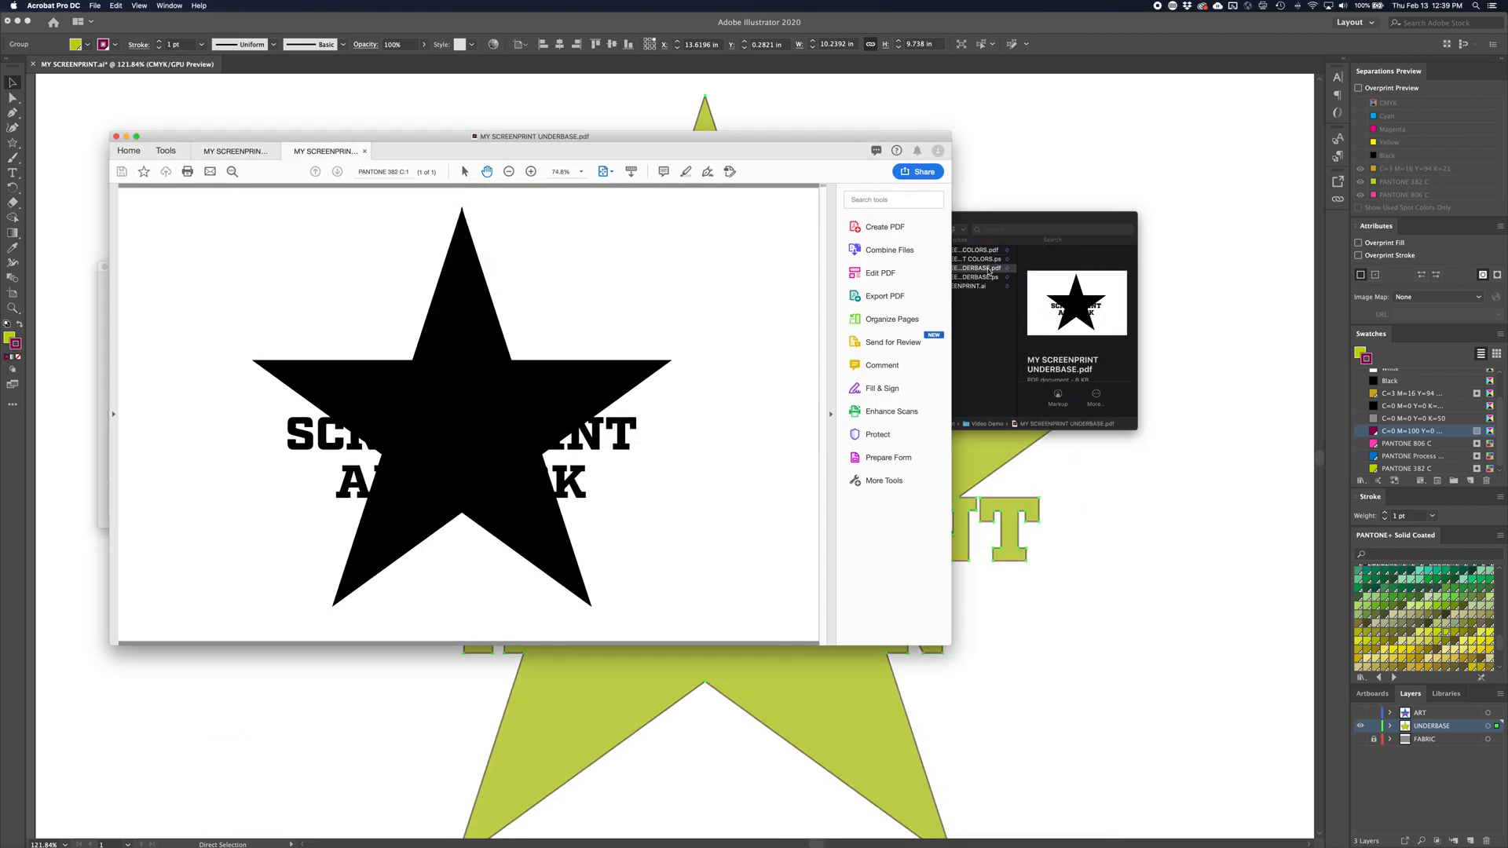
pyautogui.moveTo(334, 147); pyautogui.dragTo(542, 161)
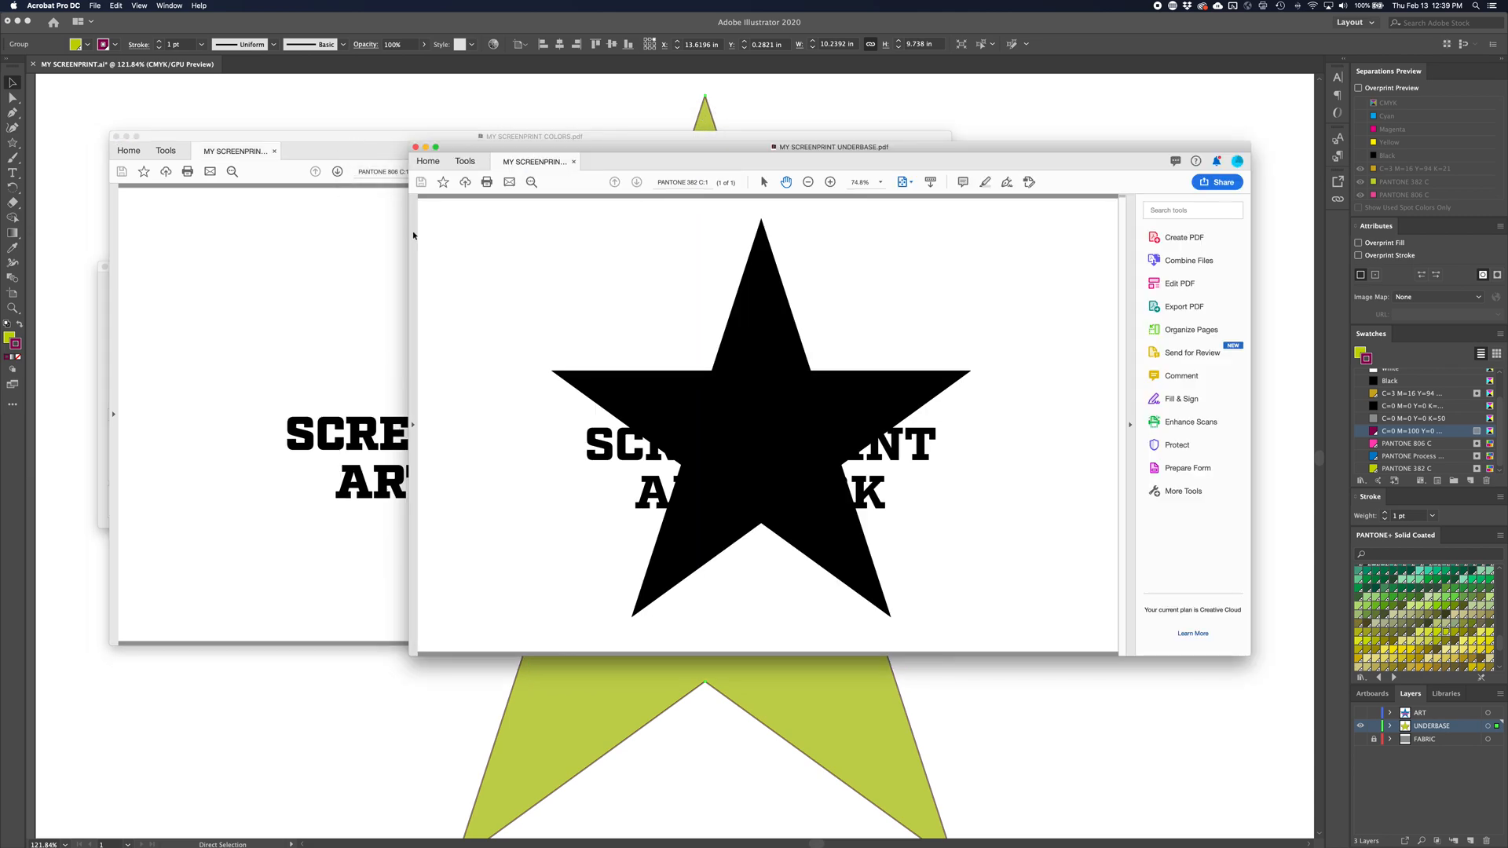
# Show the page thumbnails in both the underbase PDF and the colors PDF
pyautogui.click(114, 253)
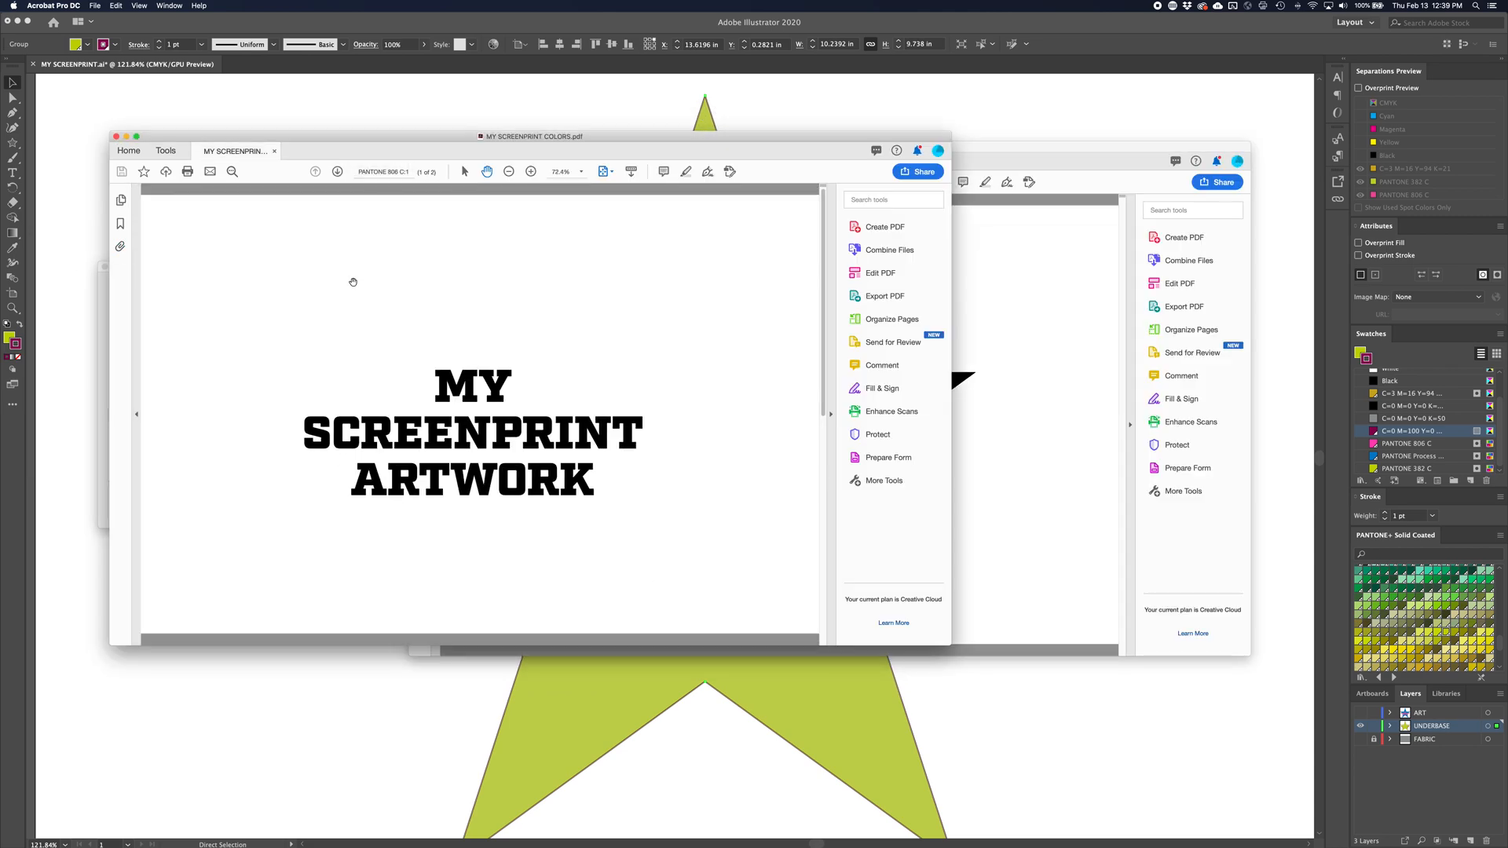
pyautogui.click(975, 223)
pyautogui.click(420, 210)
pyautogui.moveTo(490, 280); pyautogui.dragTo(307, 312)
pyautogui.moveTo(473, 279); pyautogui.dragTo(134, 296)
pyautogui.click(121, 202)
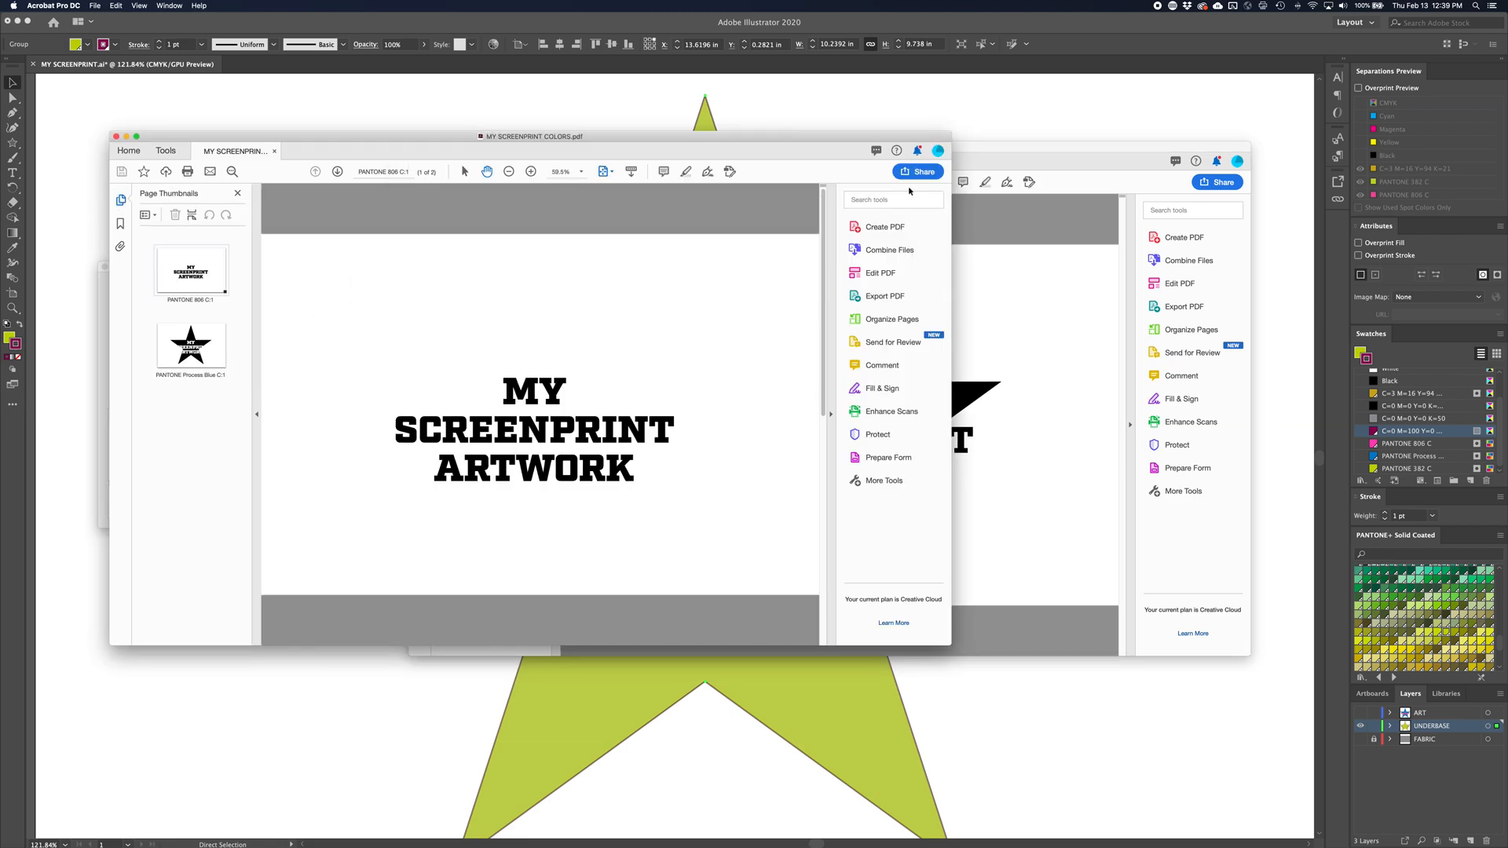
# Insert the underbase page after the last page of MY SCREENPRINT COLORS.pdf and go back to the PANTONE 806 C page
pyautogui.moveTo(1017, 176); pyautogui.dragTo(1133, 389)
pyautogui.moveTo(601, 484); pyautogui.dragTo(217, 419)
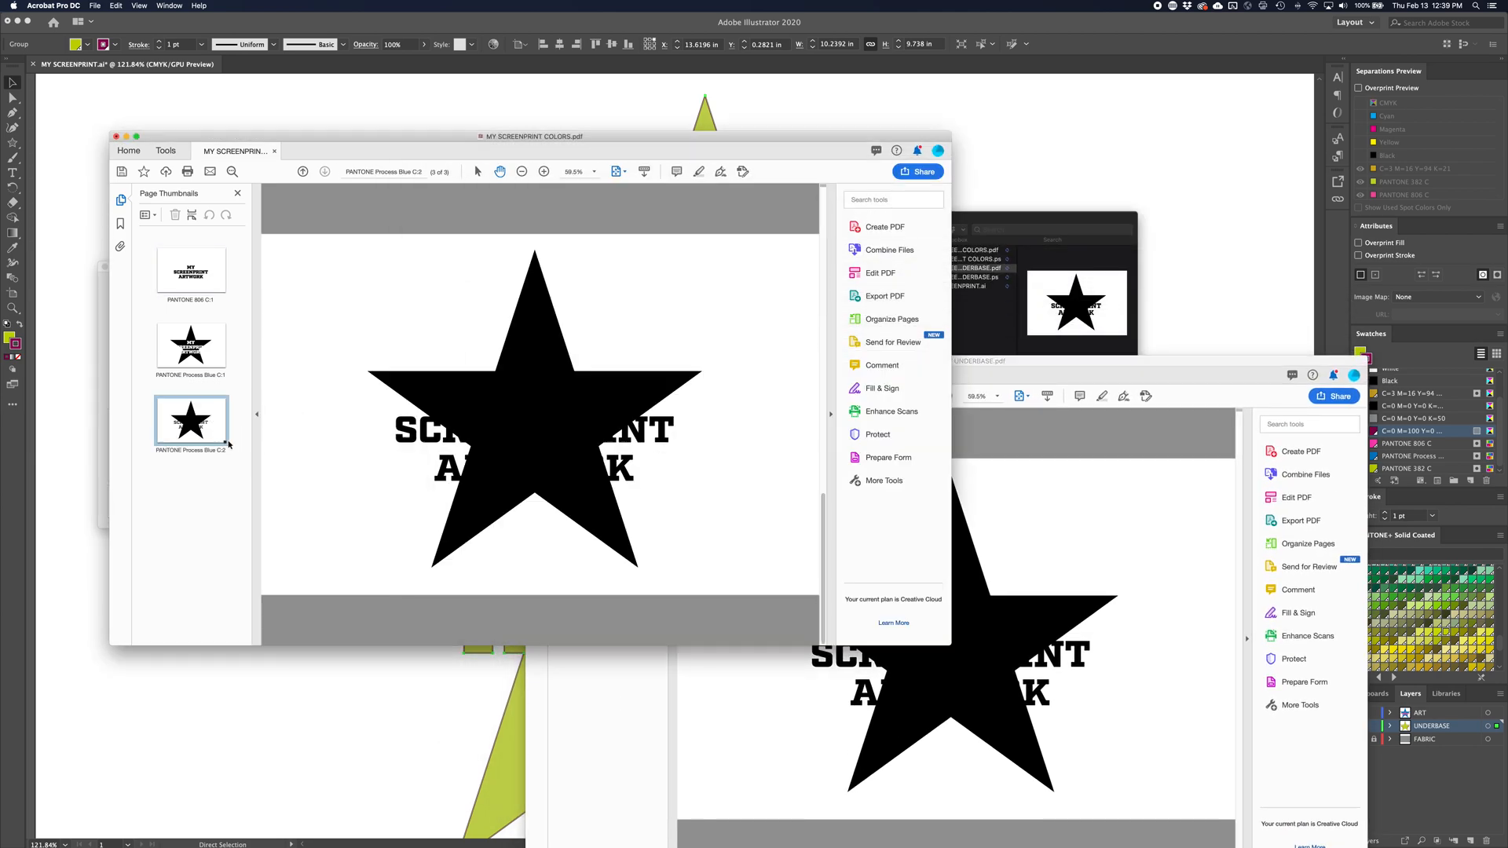
pyautogui.click(203, 280)
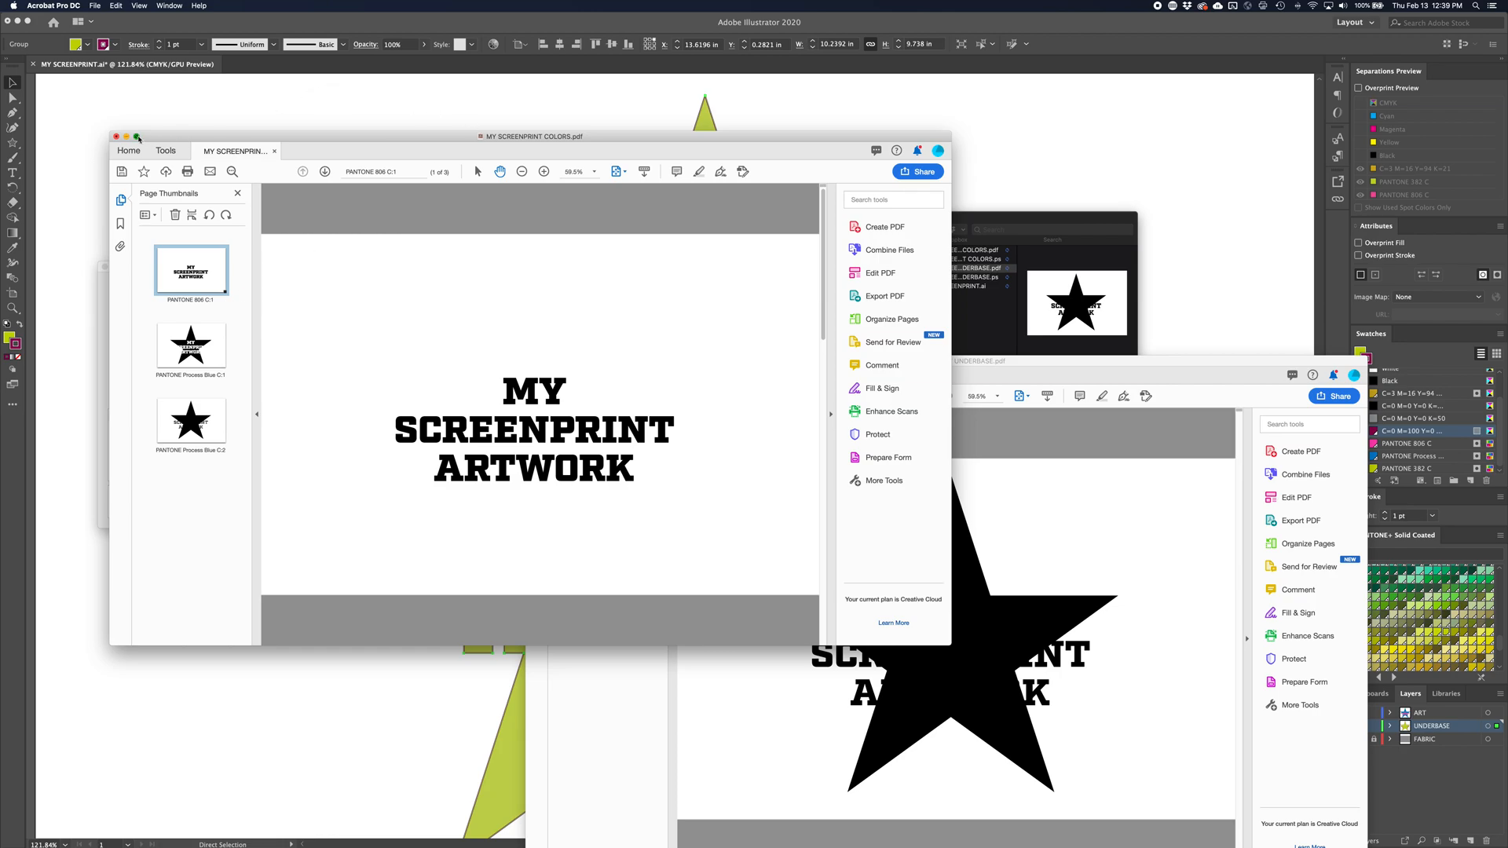
# View the combined PDF full screen and compare its lettering, star and underbase separation pages
pyautogui.click(137, 138)
pyautogui.click(82, 206)
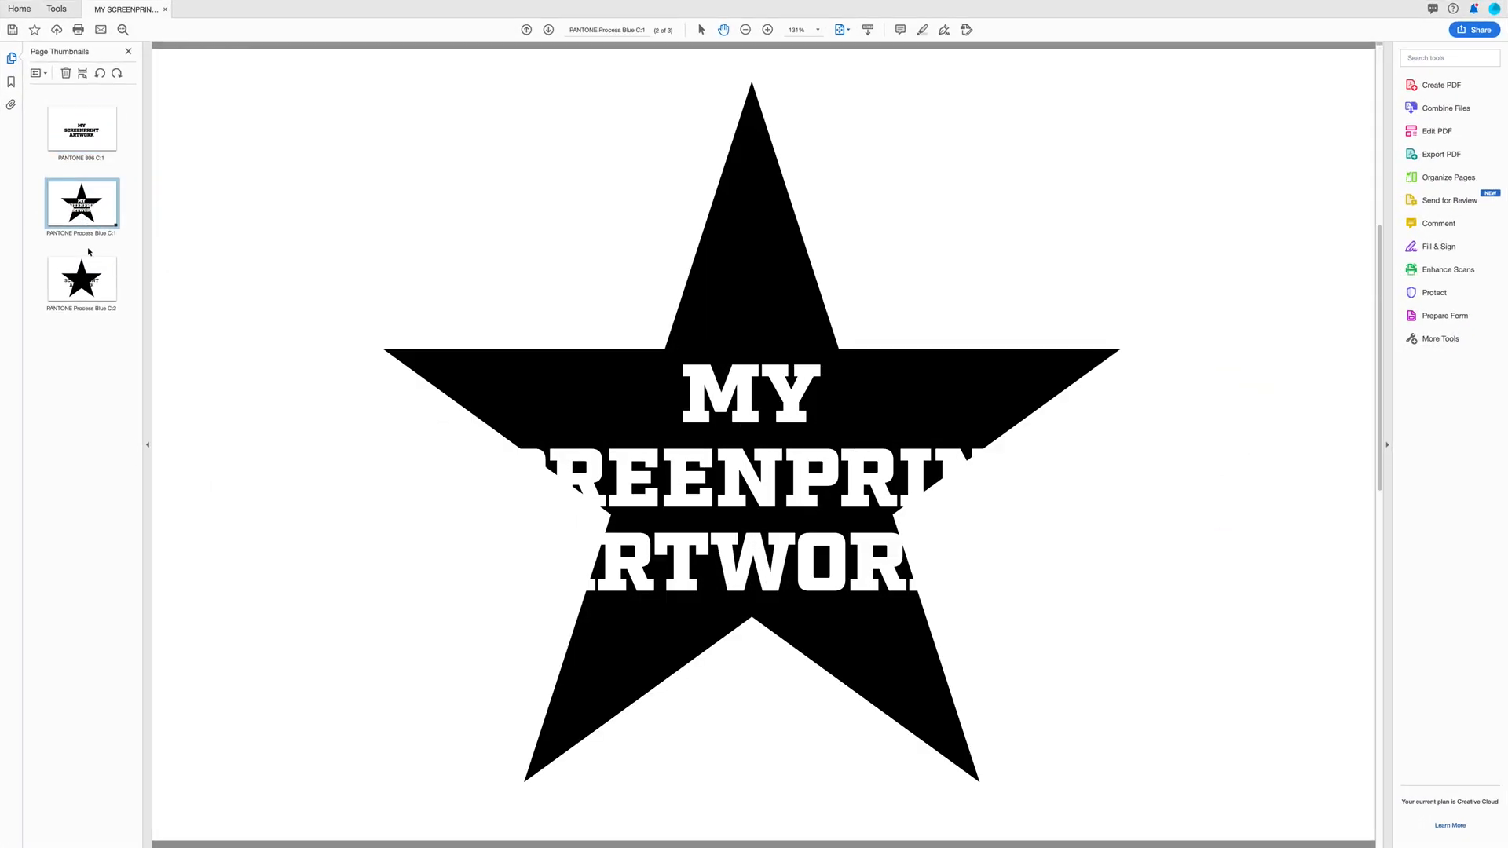
pyautogui.click(89, 251)
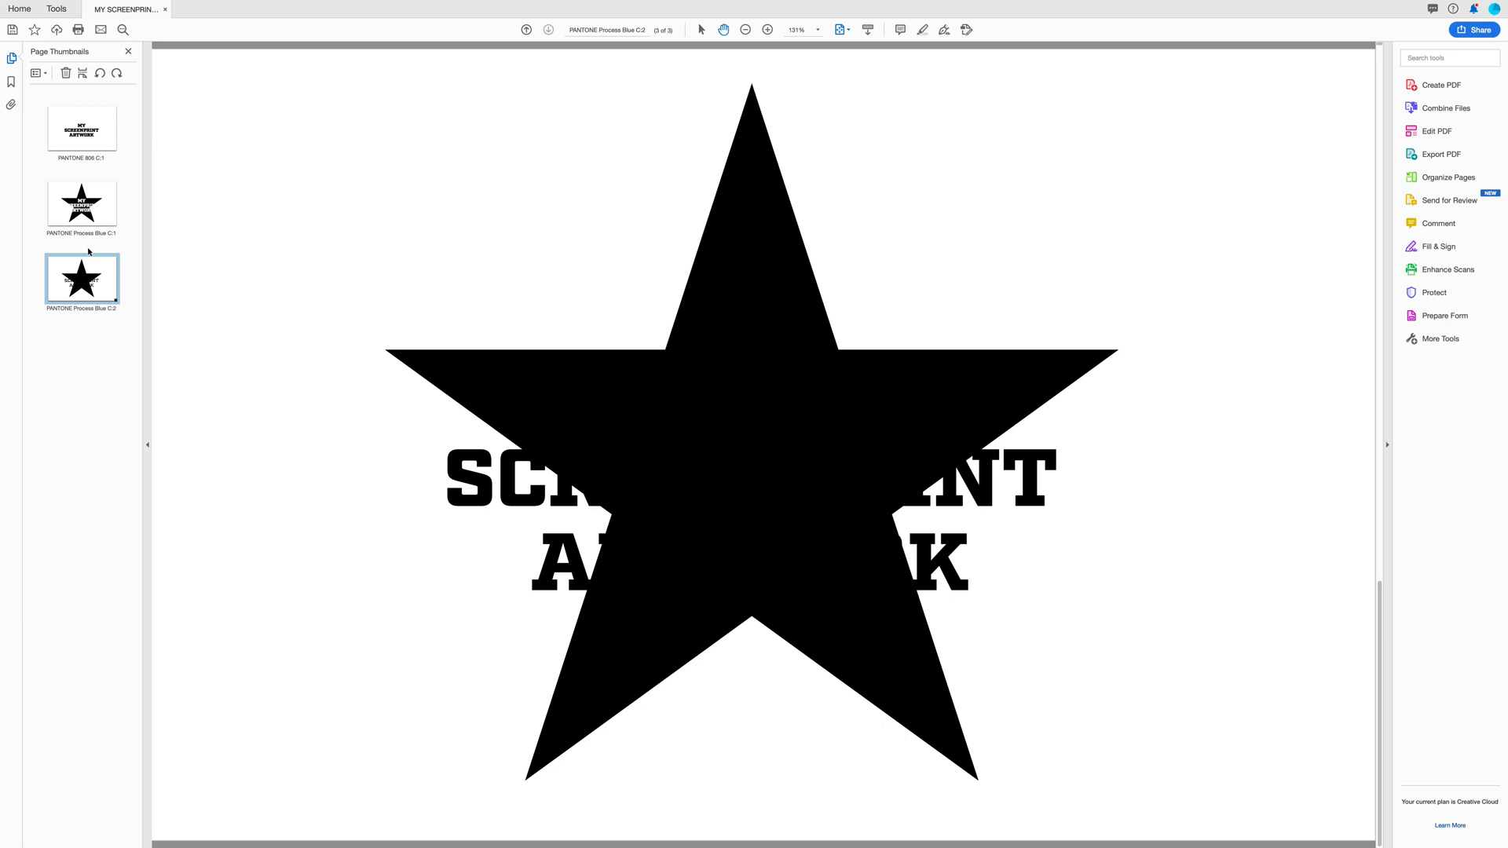
pyautogui.press('Up')
pyautogui.press('Down')
pyautogui.press('Up')
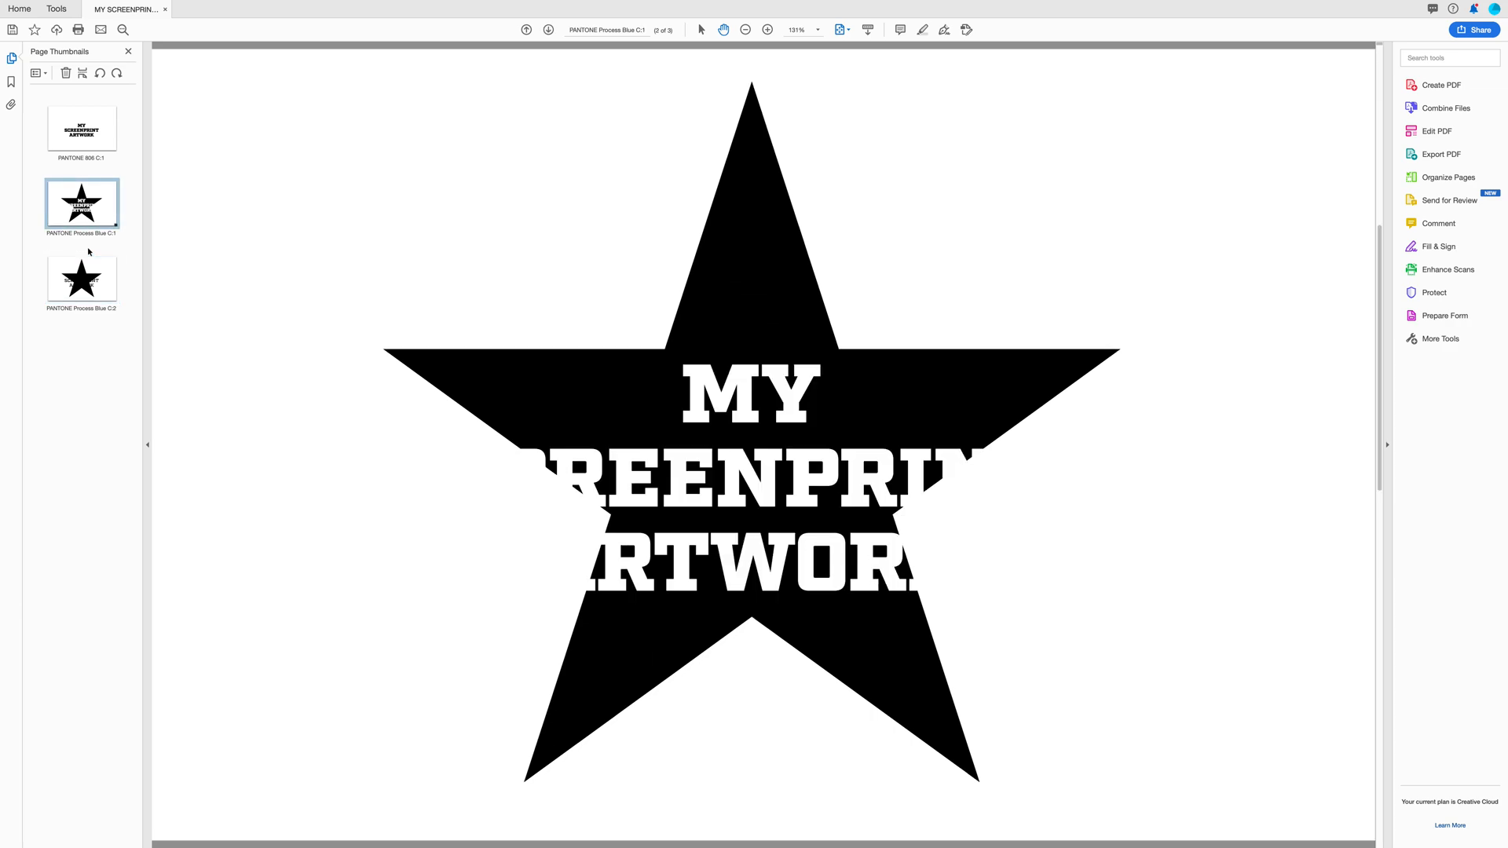
pyautogui.press('Up')
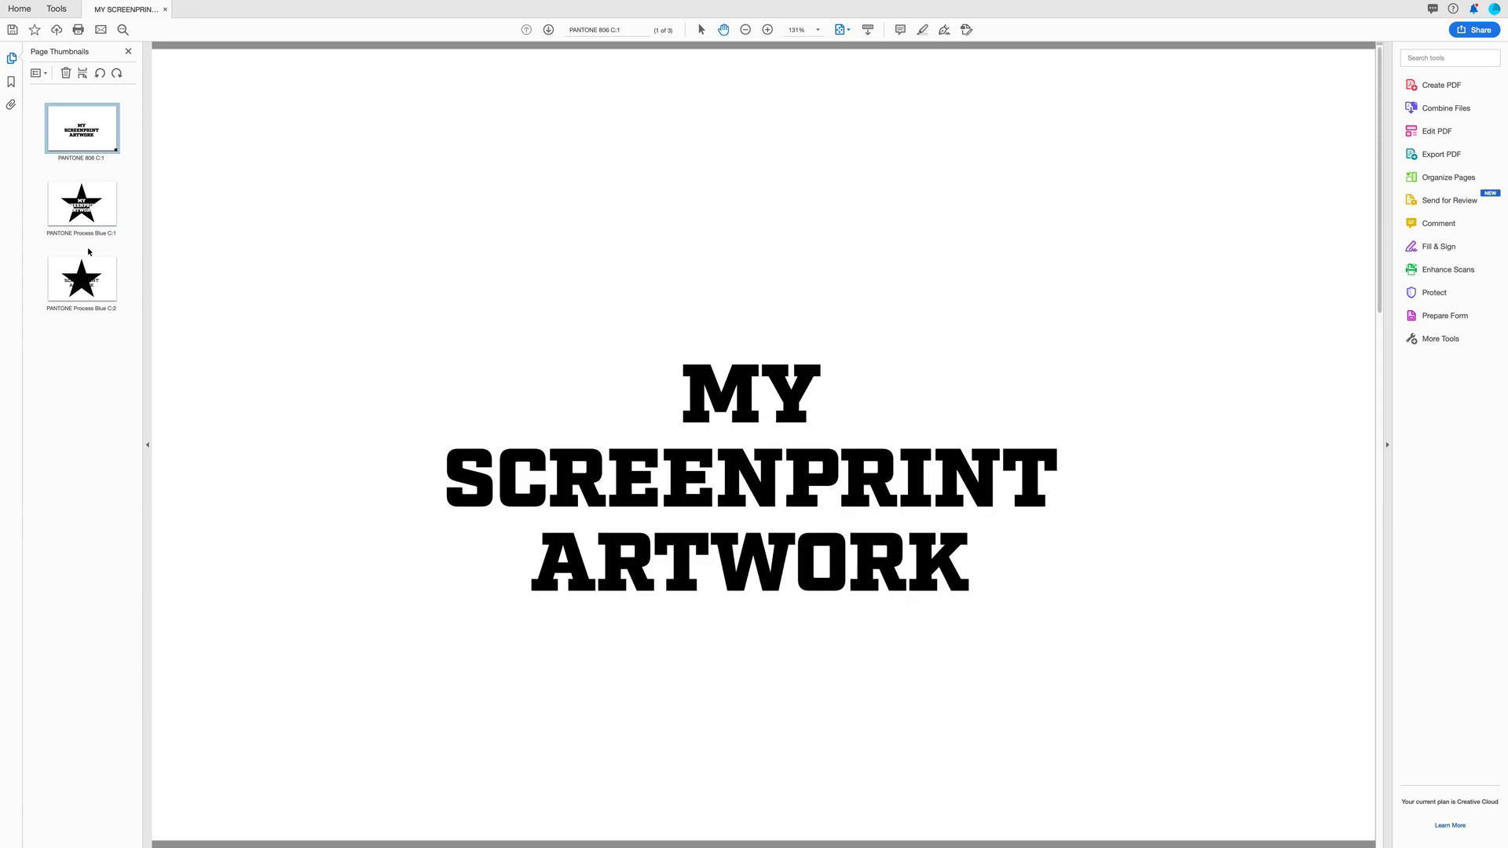